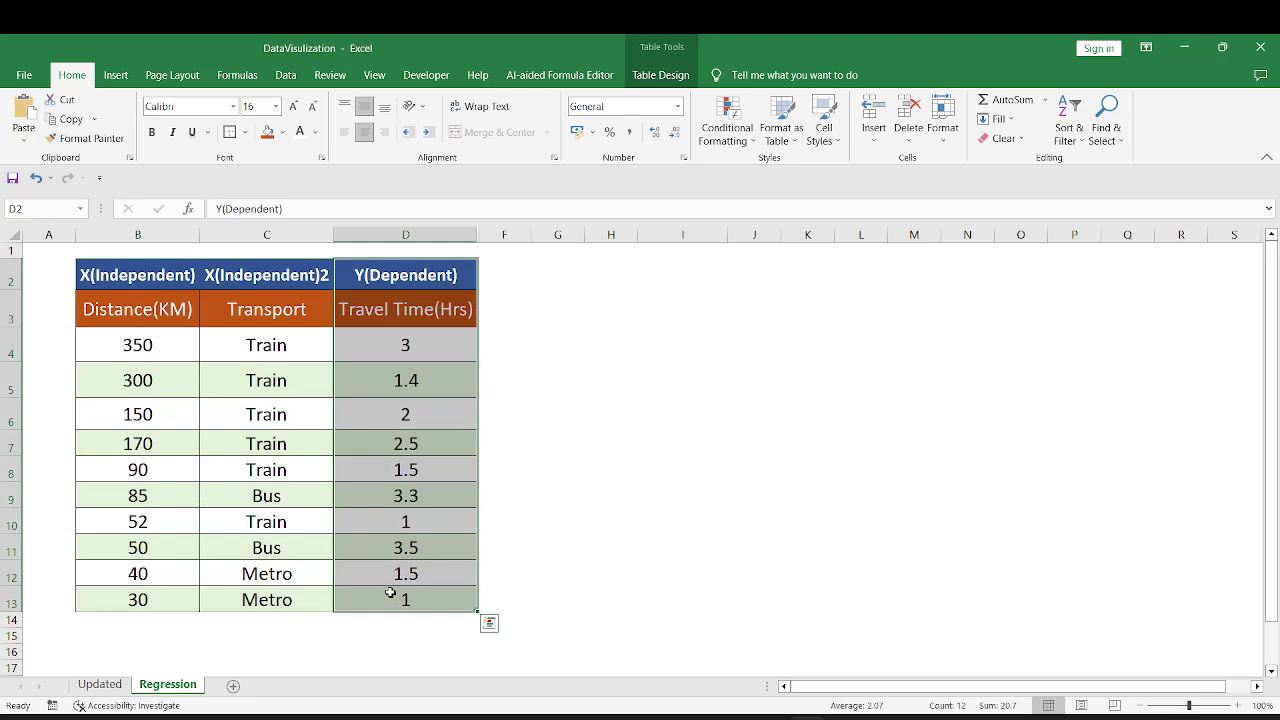
Review the distance, transport and travel time columns, comparing their independent and dependent roles and their first-row values
{"action": "left_click_drag", "start_coordinate": [100, 276], "coordinate": [123, 597]}
{"action": "left_click", "coordinate": [143, 309]}
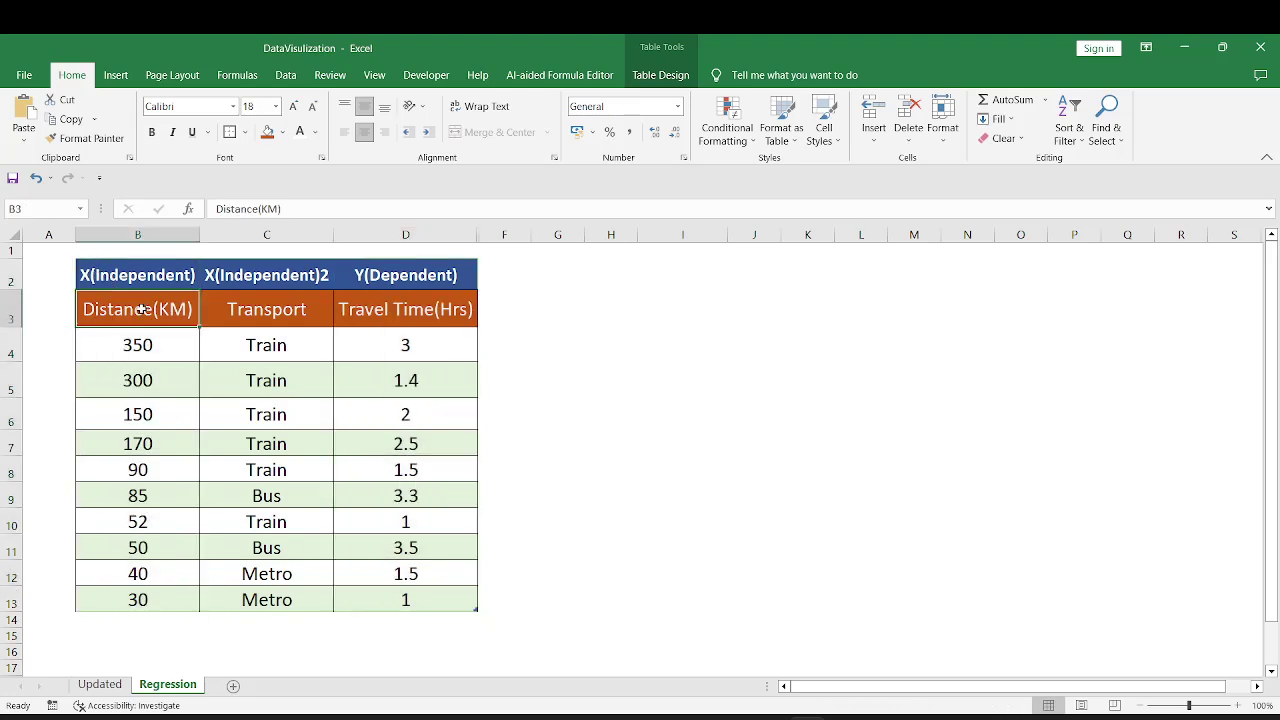
{"action": "left_click_drag", "start_coordinate": [254, 271], "coordinate": [244, 598]}
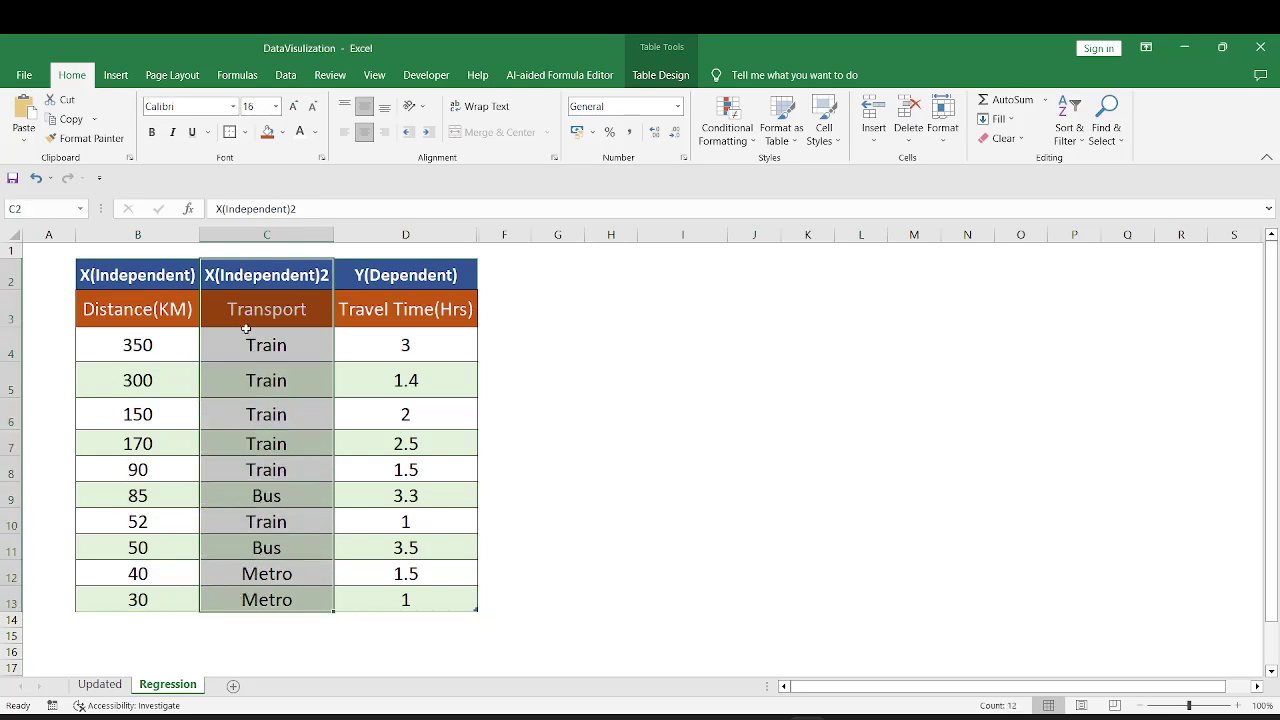
{"action": "left_click_drag", "start_coordinate": [419, 276], "coordinate": [405, 600]}
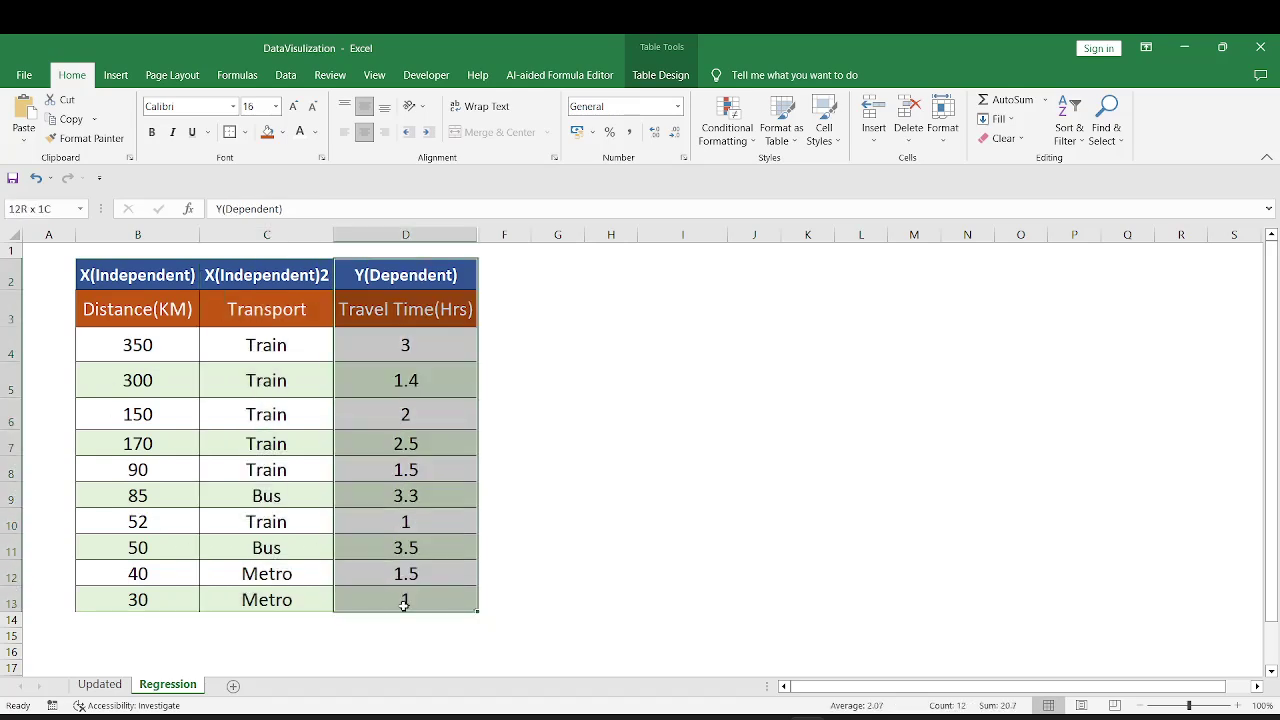
{"action": "left_click", "coordinate": [375, 276]}
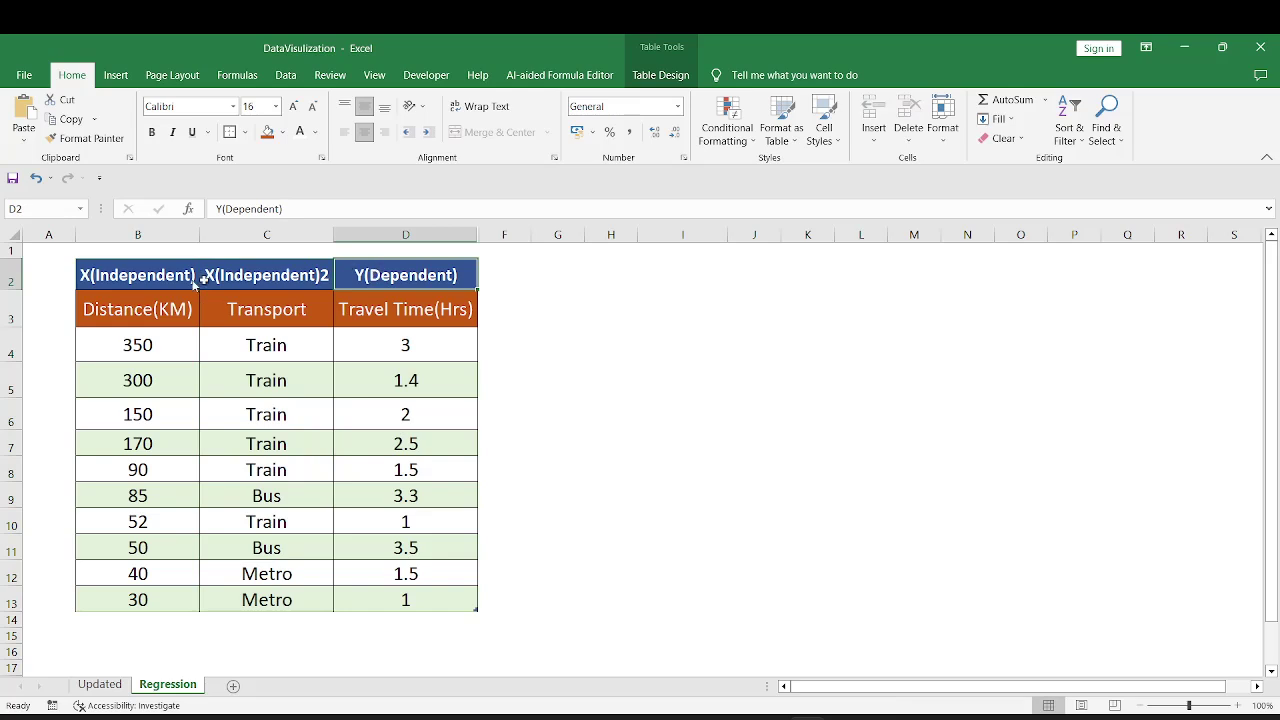
{"action": "left_click_drag", "start_coordinate": [135, 279], "coordinate": [259, 279]}
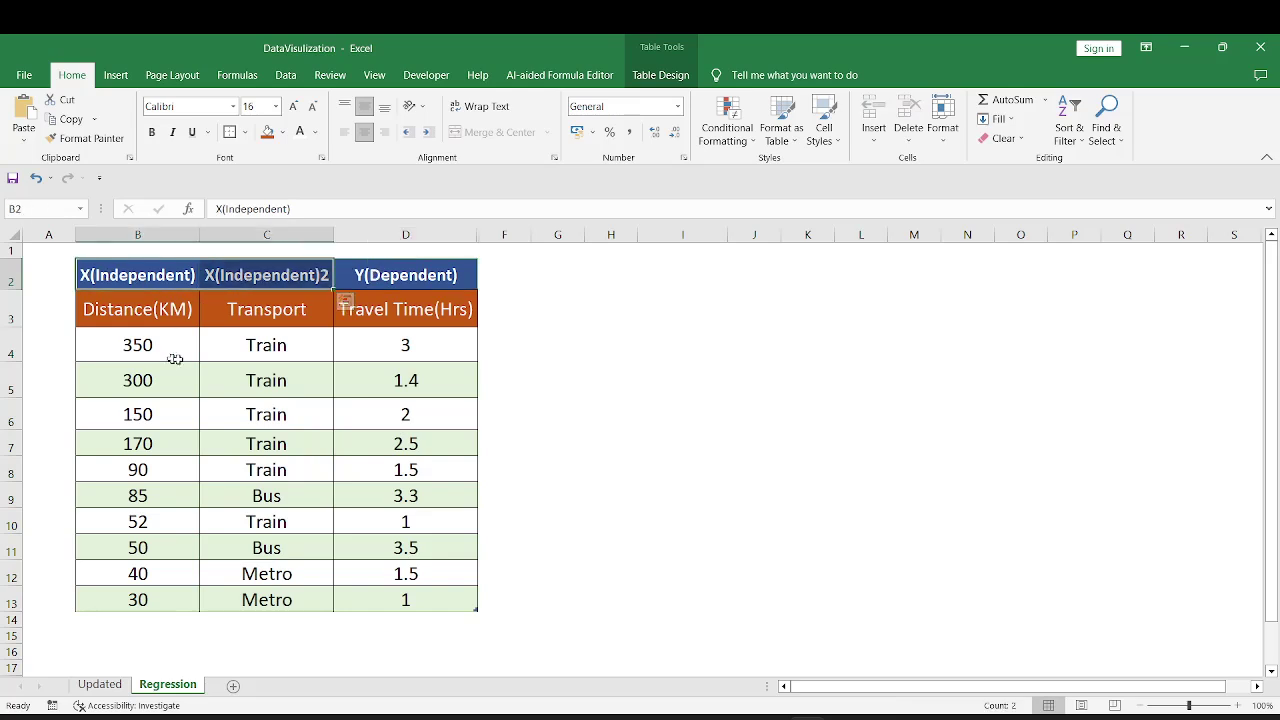
{"action": "left_click", "coordinate": [118, 350]}
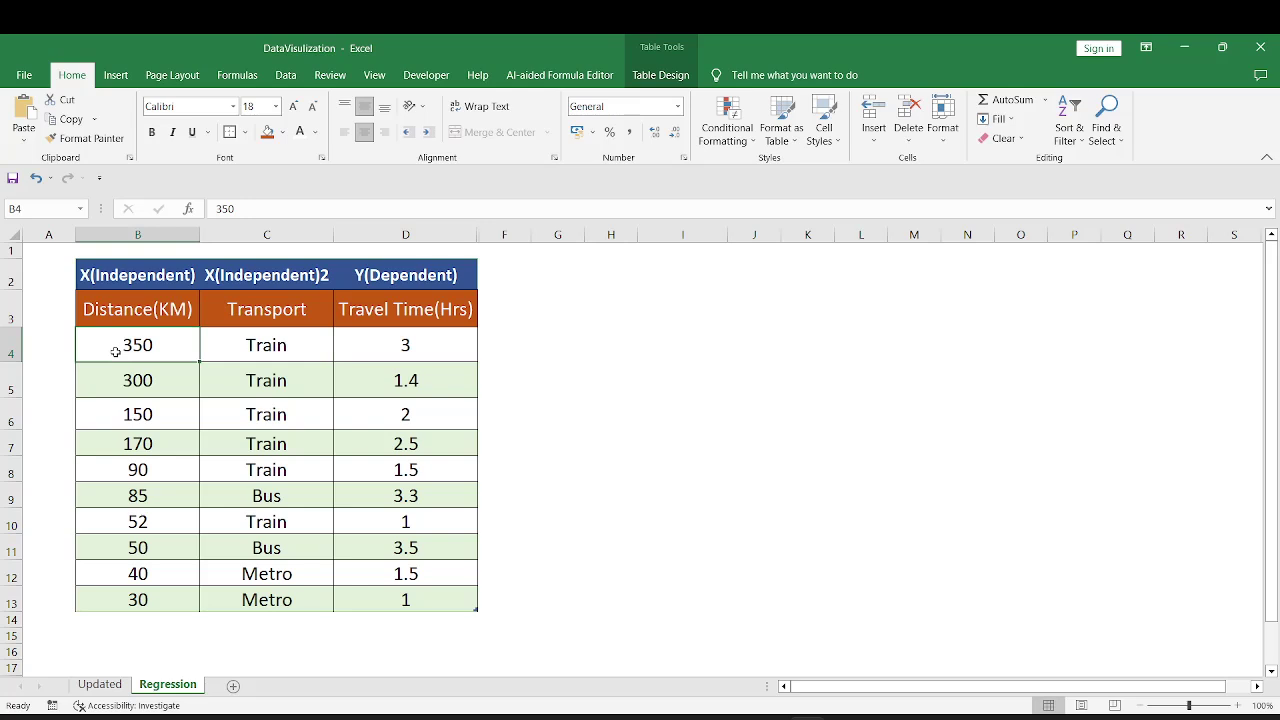
{"action": "left_click", "coordinate": [254, 348]}
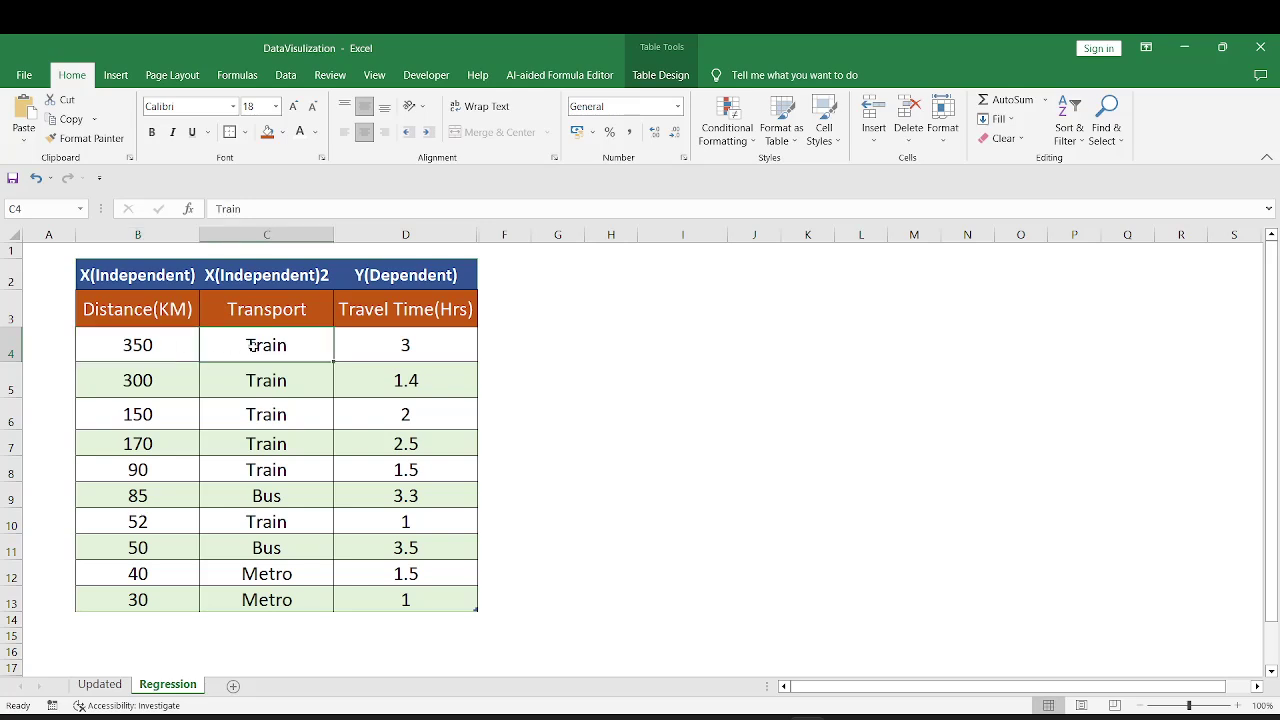
{"action": "left_click", "coordinate": [394, 347]}
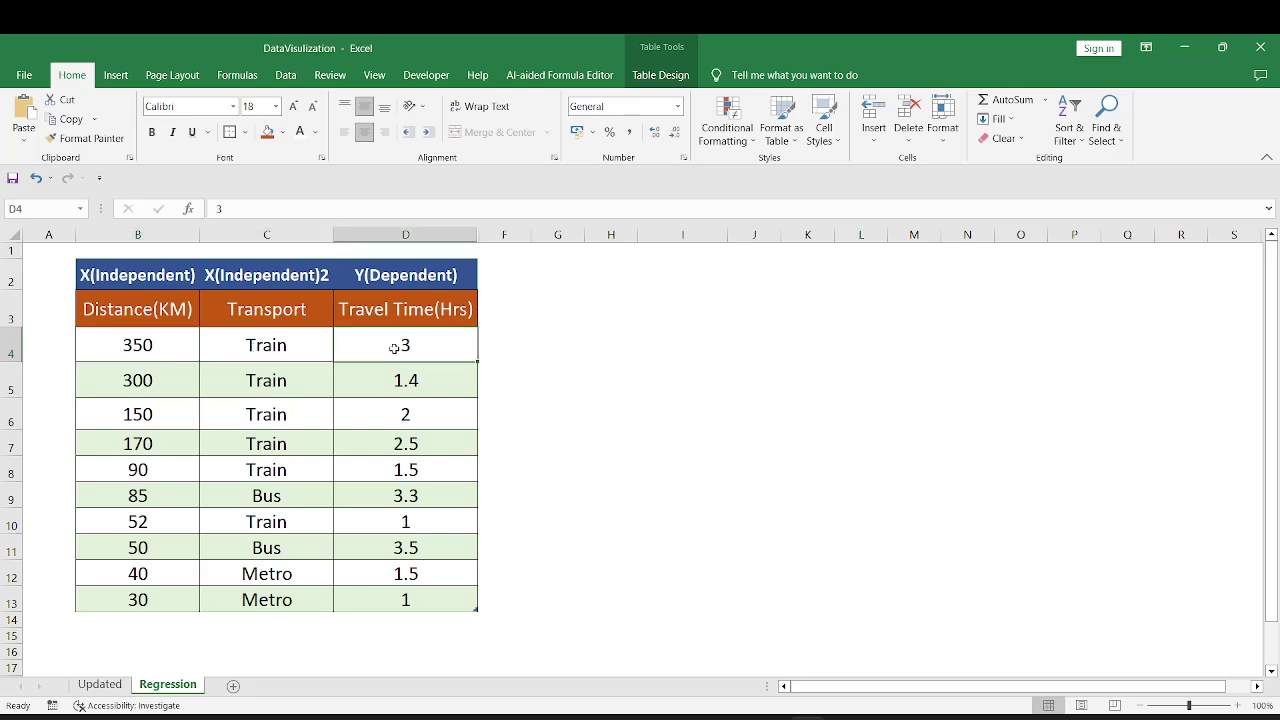
{"action": "left_click_drag", "start_coordinate": [400, 345], "coordinate": [396, 604]}
{"action": "left_click", "coordinate": [387, 342]}
Examine the two independent variable columns together against the dependent Travel Time(Hrs) column
{"action": "left_click_drag", "start_coordinate": [125, 298], "coordinate": [278, 600]}
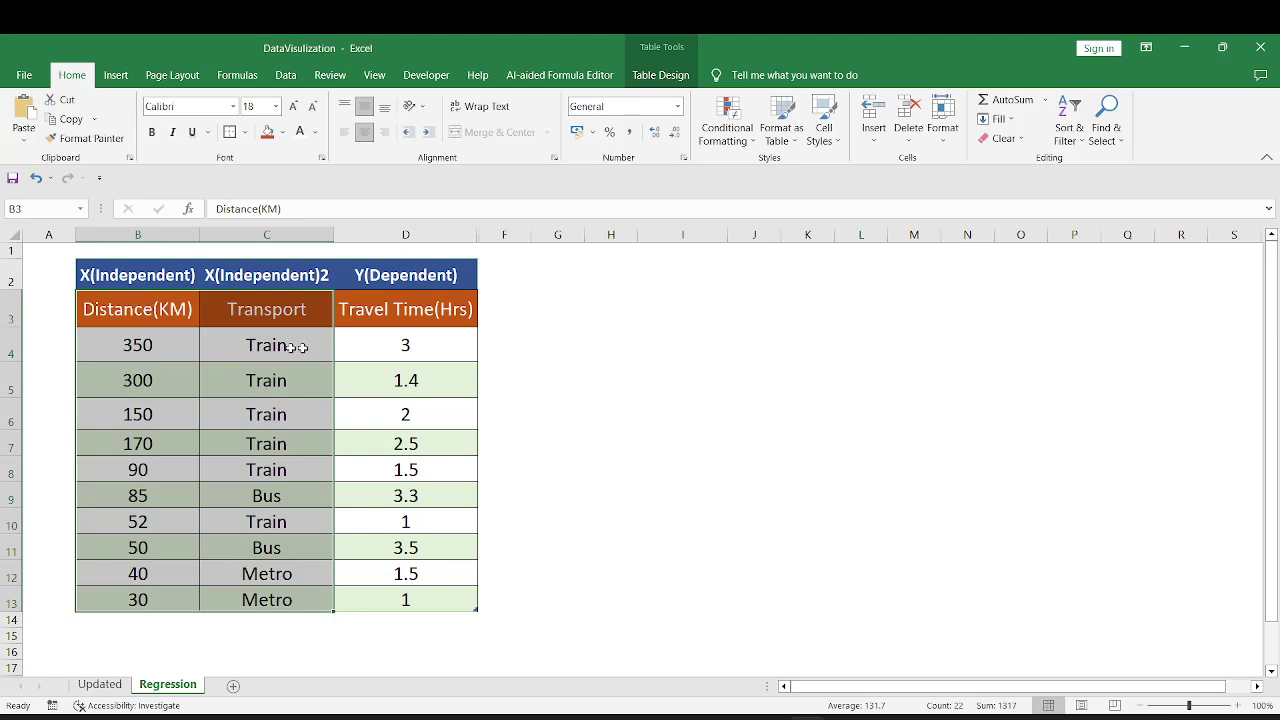
{"action": "left_click", "coordinate": [437, 345]}
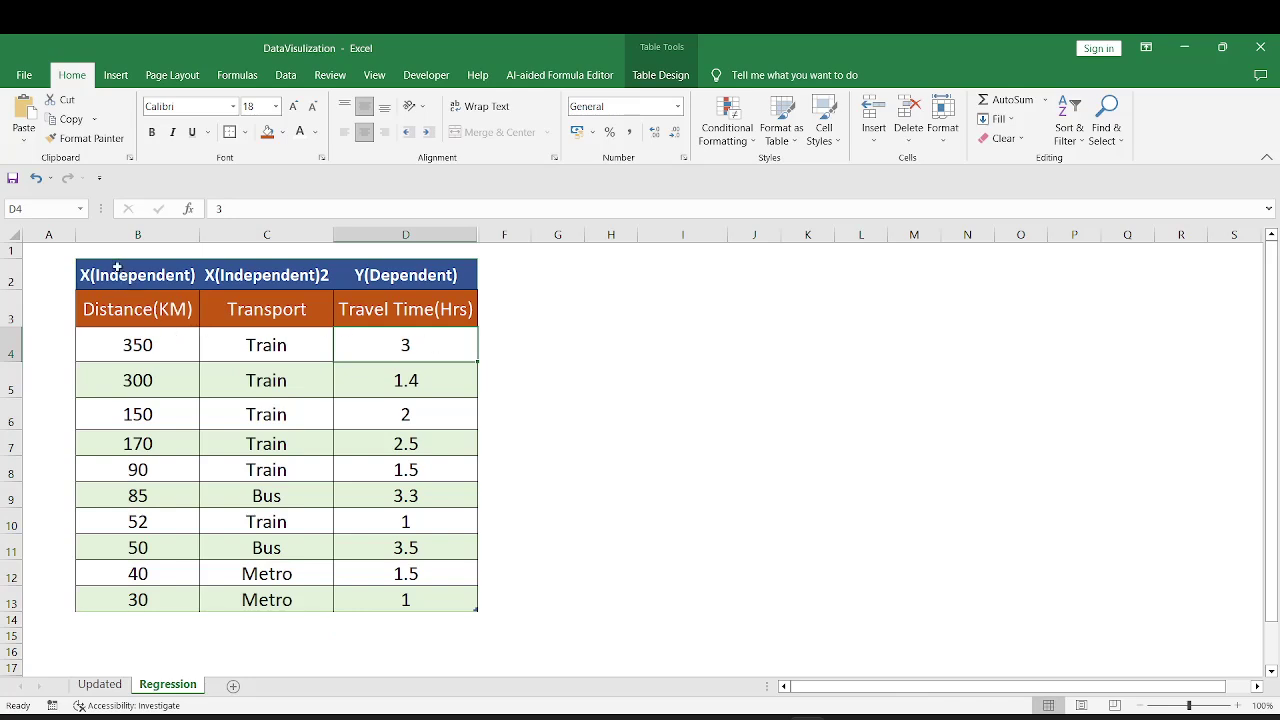
{"action": "left_click_drag", "start_coordinate": [117, 268], "coordinate": [263, 571]}
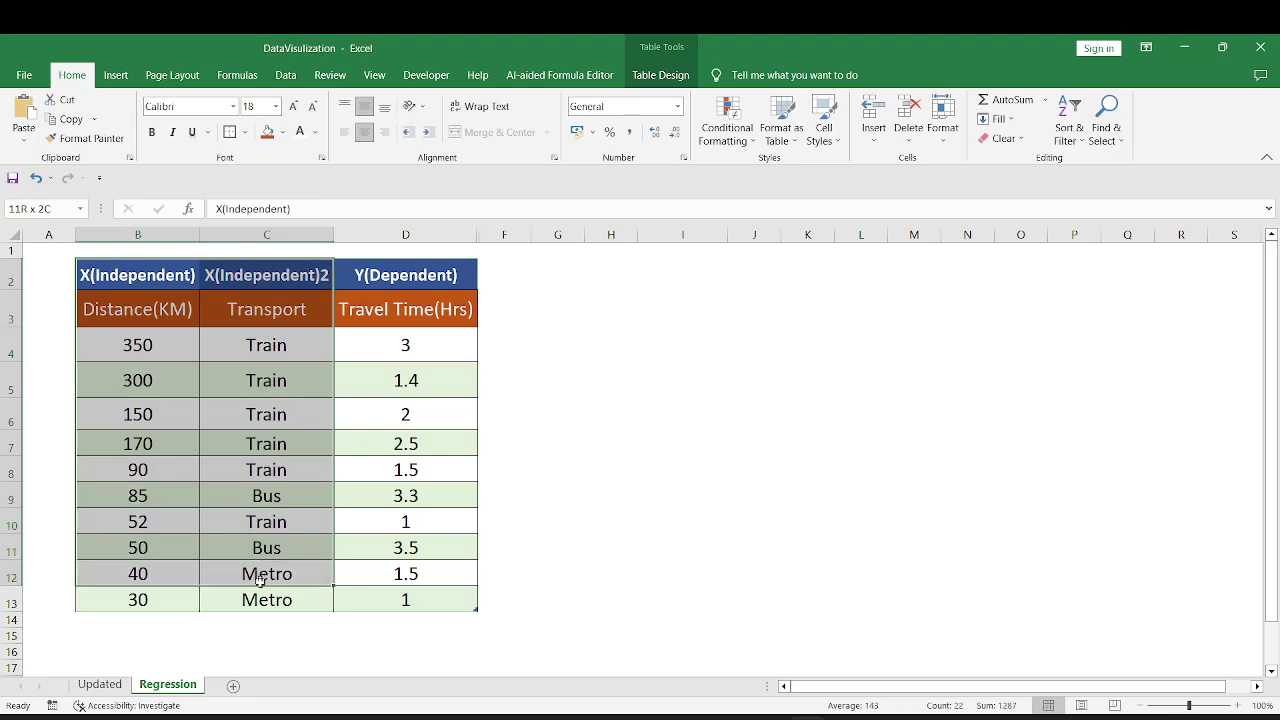
{"action": "left_click", "coordinate": [151, 316]}
{"action": "left_click", "coordinate": [258, 312]}
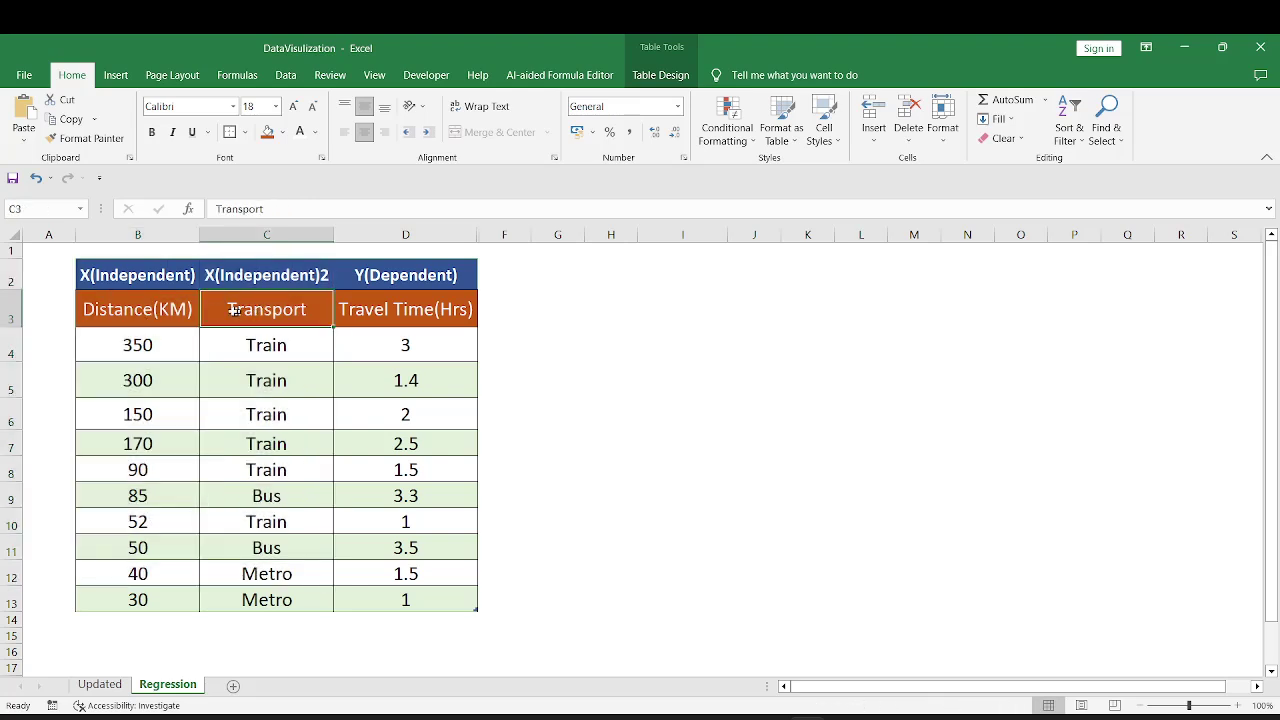
{"action": "left_click", "coordinate": [188, 312]}
{"action": "left_click_drag", "start_coordinate": [186, 312], "coordinate": [252, 598]}
{"action": "left_click", "coordinate": [228, 315]}
{"action": "left_click", "coordinate": [131, 306]}
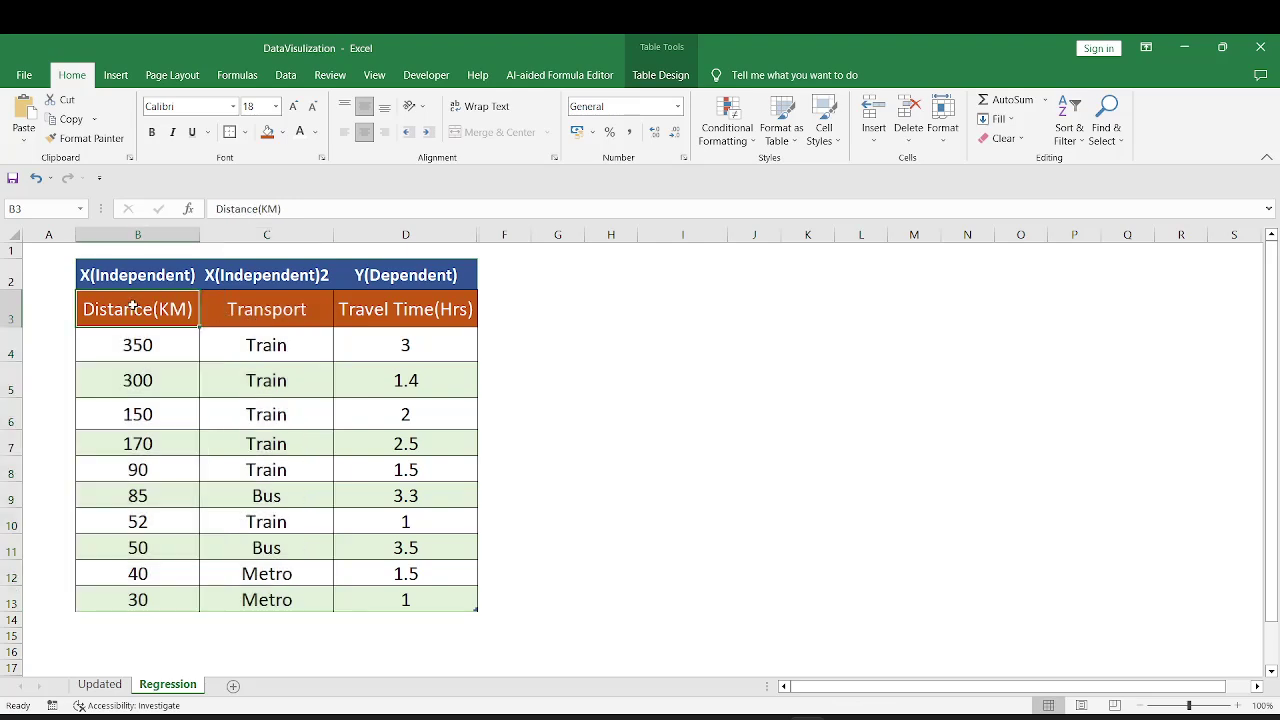
{"action": "left_click", "coordinate": [410, 312]}
{"action": "left_click_drag", "start_coordinate": [302, 310], "coordinate": [142, 311]}
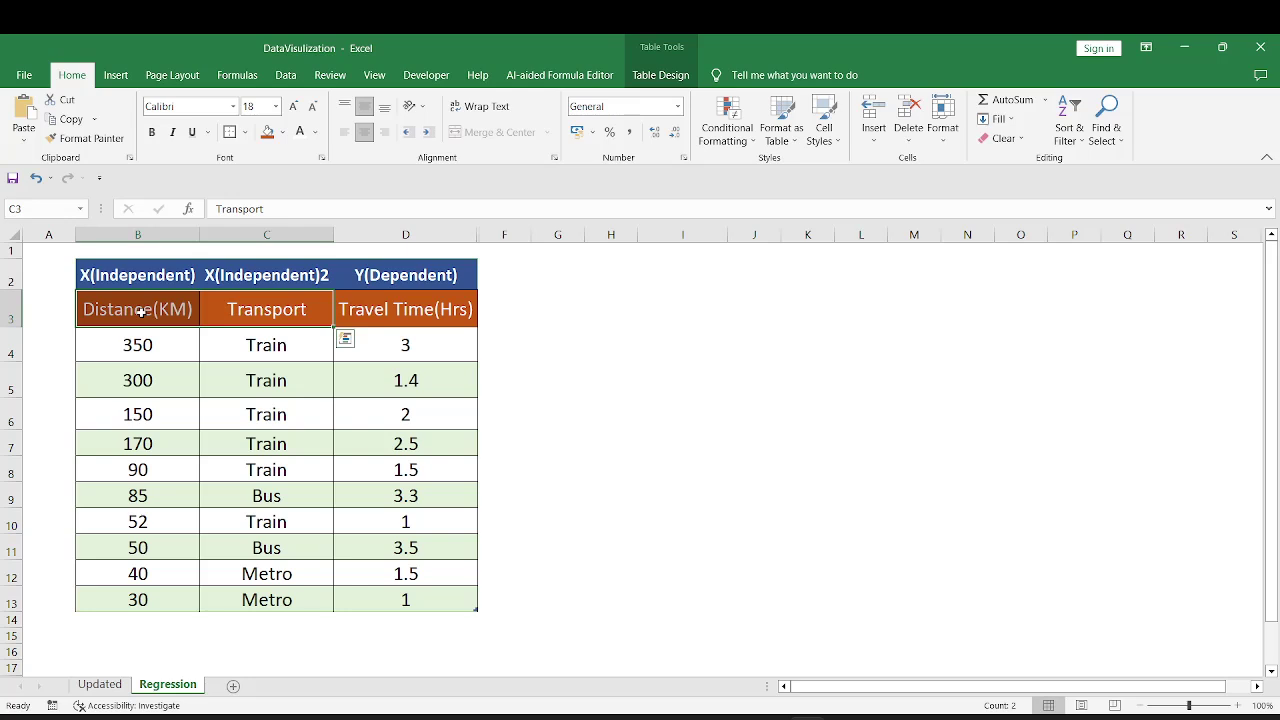
Hide the Transport column (column C) so only distance and travel time remain in the table
{"action": "left_click", "coordinate": [266, 235]}
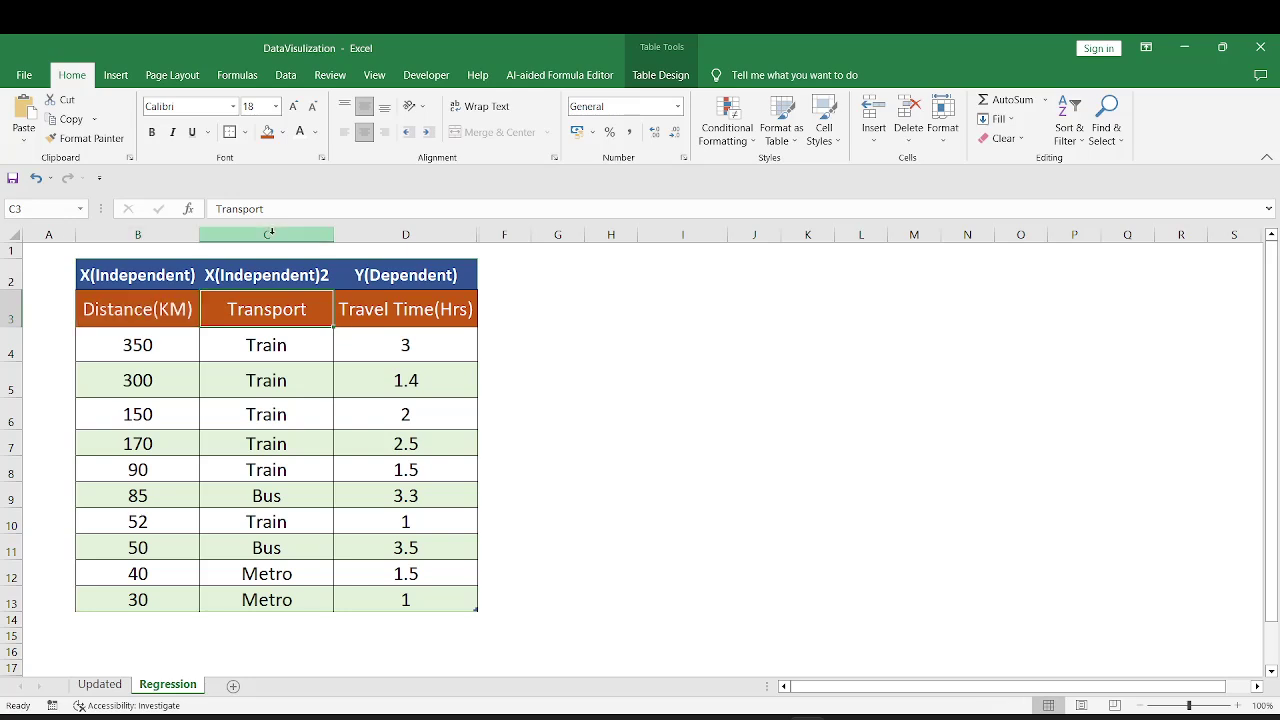
{"action": "right_click", "coordinate": [277, 322]}
{"action": "left_click", "coordinate": [337, 571]}
Insert a markers-only scatter chart from the Distance(KM) and Travel Time(Hrs) data, including their headers
{"action": "left_click", "coordinate": [92, 322]}
{"action": "key", "text": "ctrl+a"}
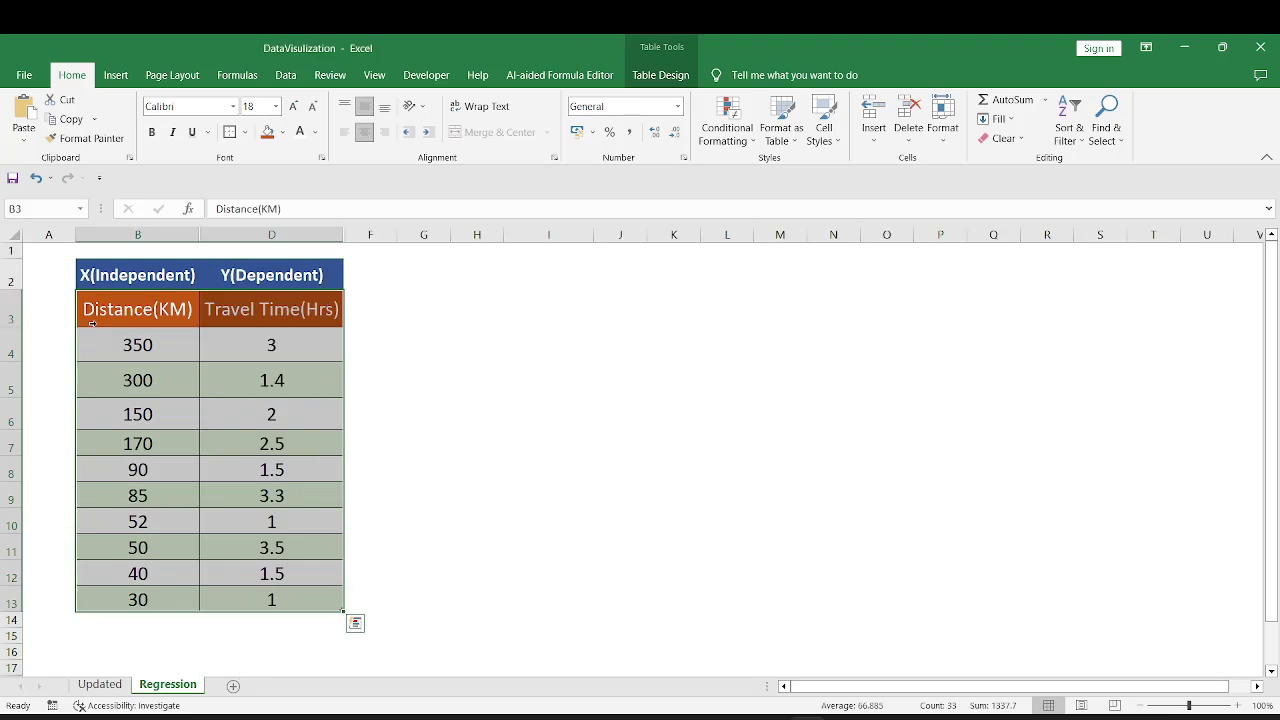
{"action": "key", "text": "shift+space"}
{"action": "left_click_drag", "start_coordinate": [112, 308], "coordinate": [277, 599]}
{"action": "left_click", "coordinate": [118, 76]}
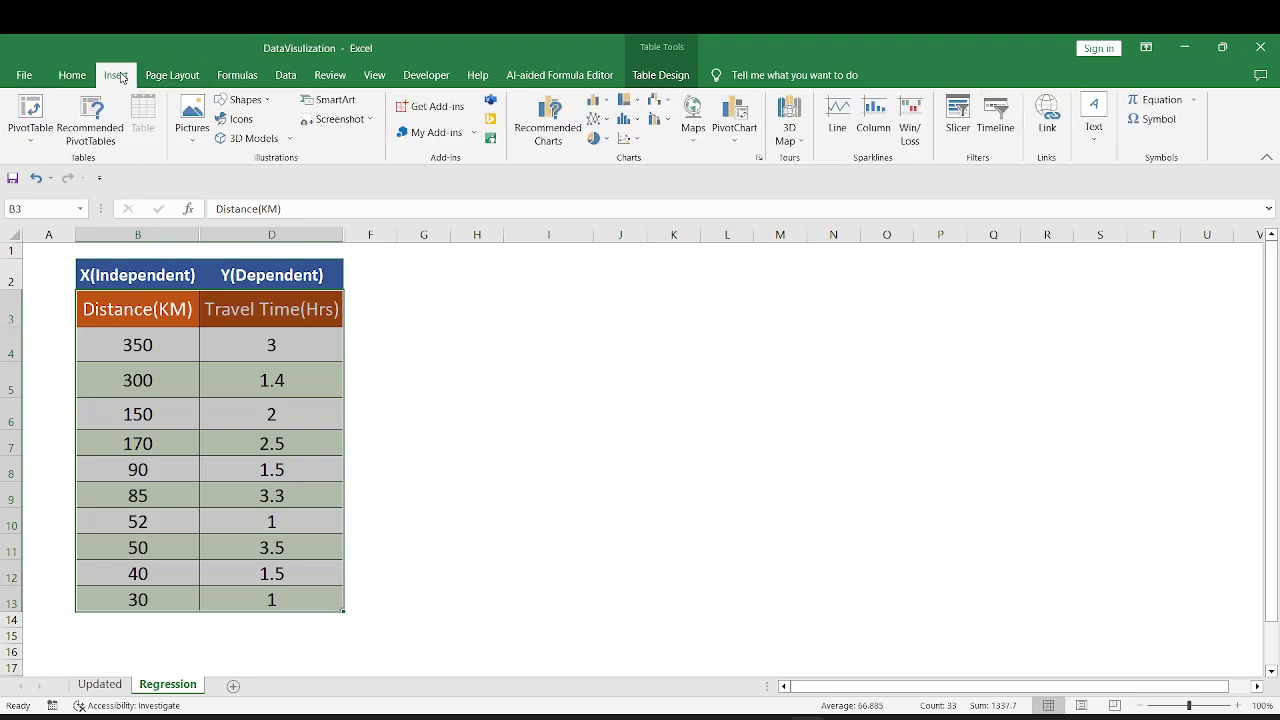
{"action": "left_click", "coordinate": [625, 140]}
{"action": "left_click", "coordinate": [638, 194]}
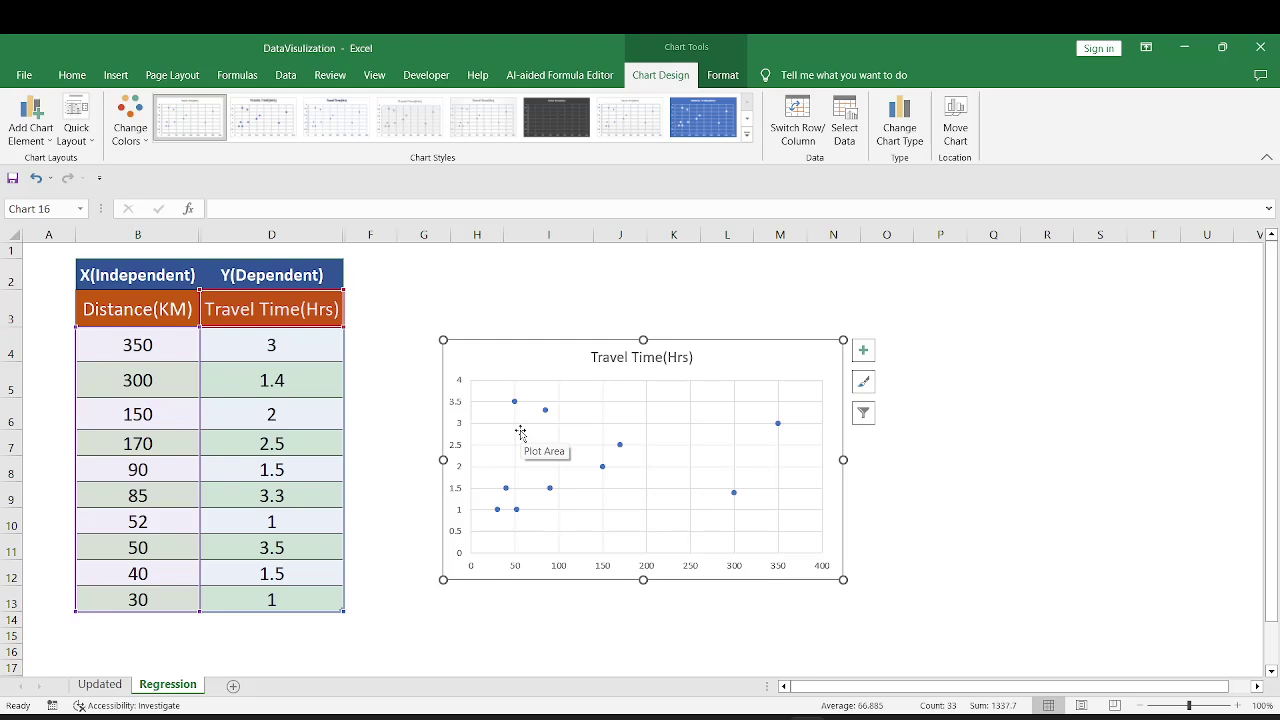
Add a linear trendline to the scatter chart and open its detailed formatting options
{"action": "left_click", "coordinate": [50, 138]}
{"action": "mouse_move", "coordinate": [100, 345]}
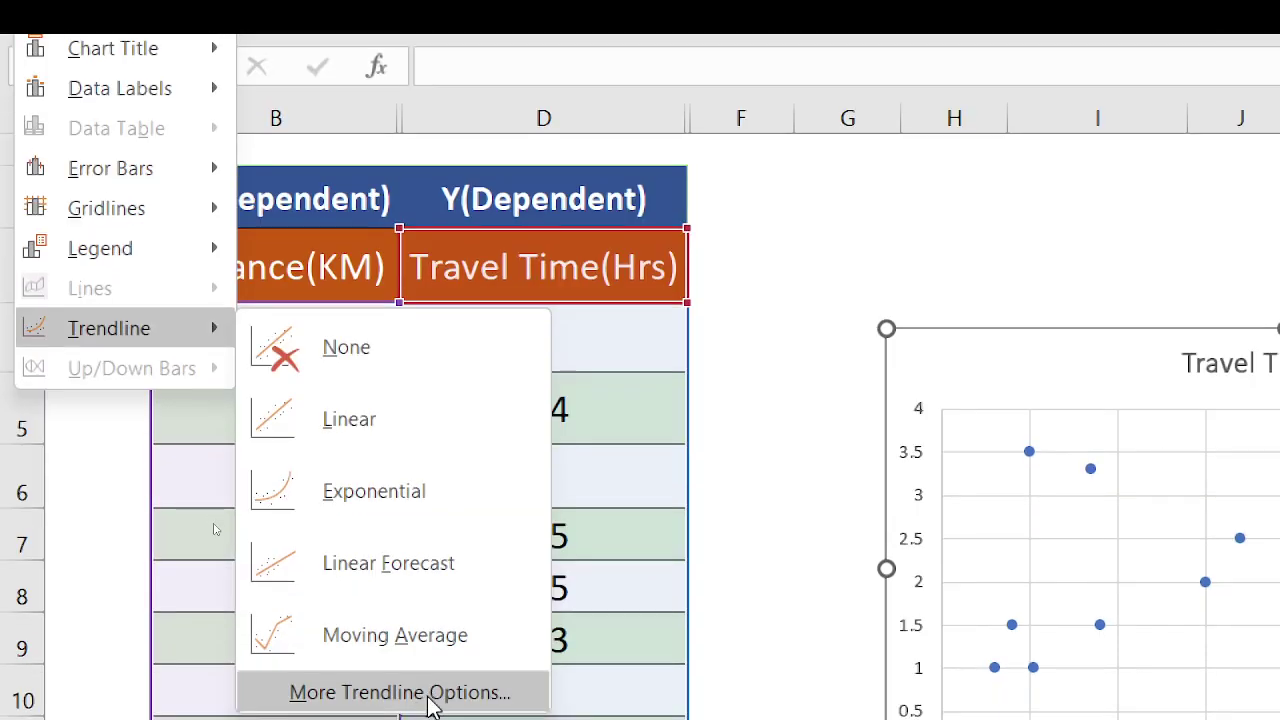
{"action": "left_click", "coordinate": [430, 700]}
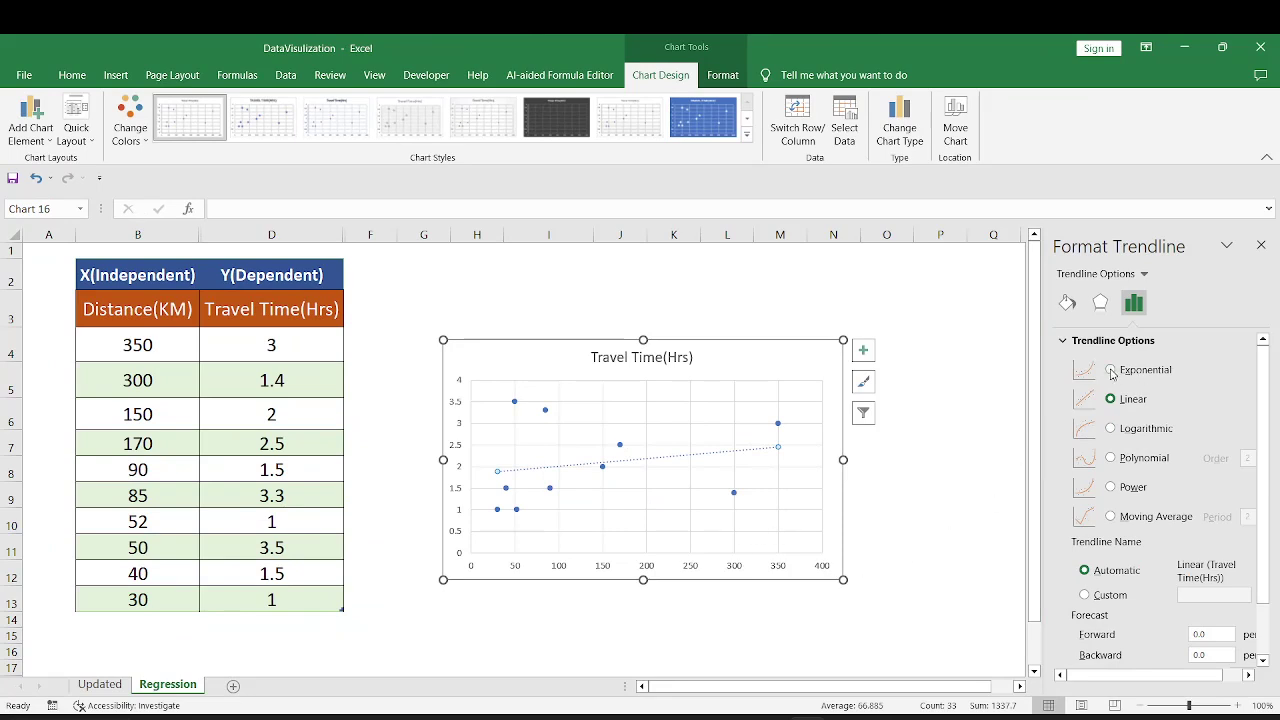
Try the moving average and order 6 polynomial trendline types, and return the trendline to Linear
{"action": "left_click", "coordinate": [1111, 458]}
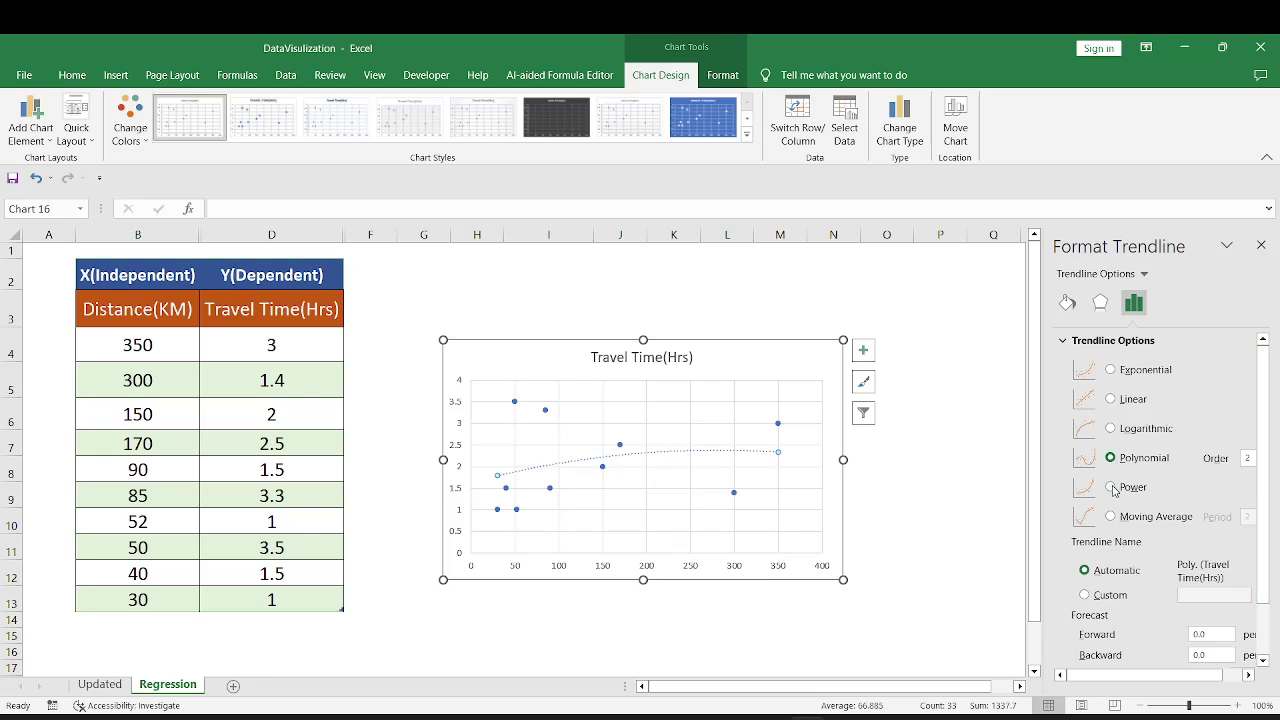
{"action": "left_click", "coordinate": [1110, 516]}
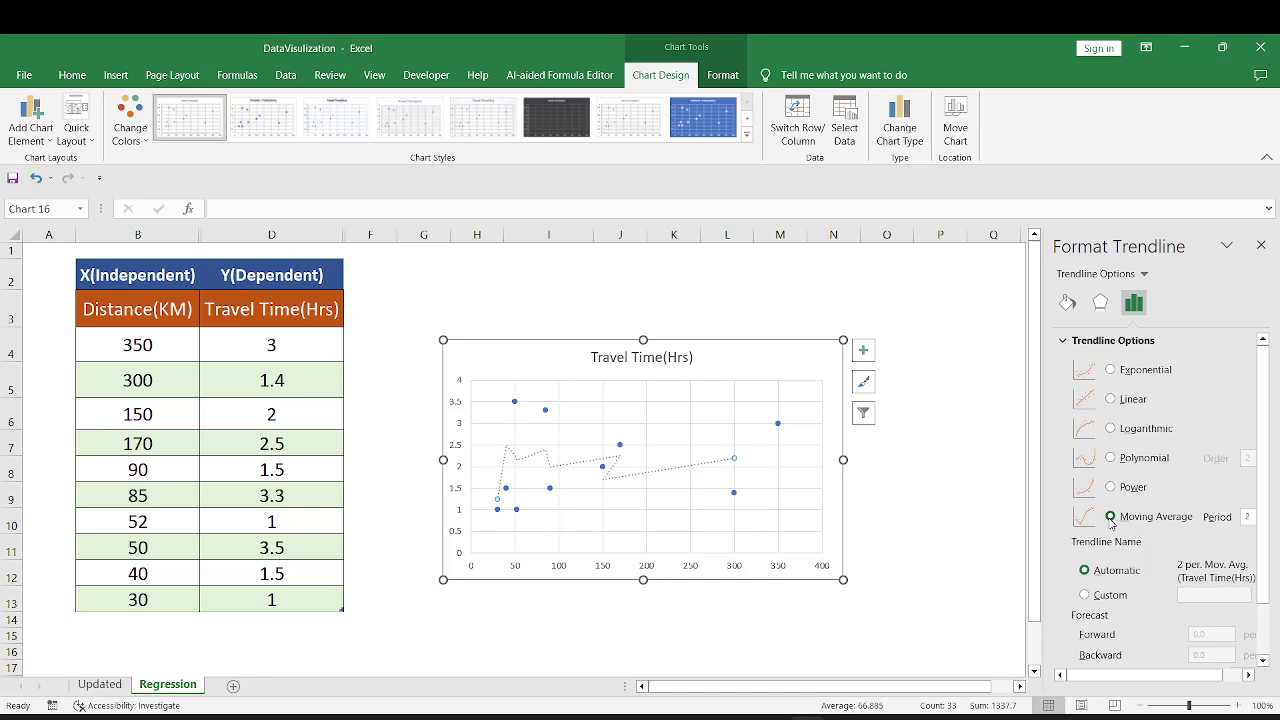
{"action": "left_click", "coordinate": [1110, 457]}
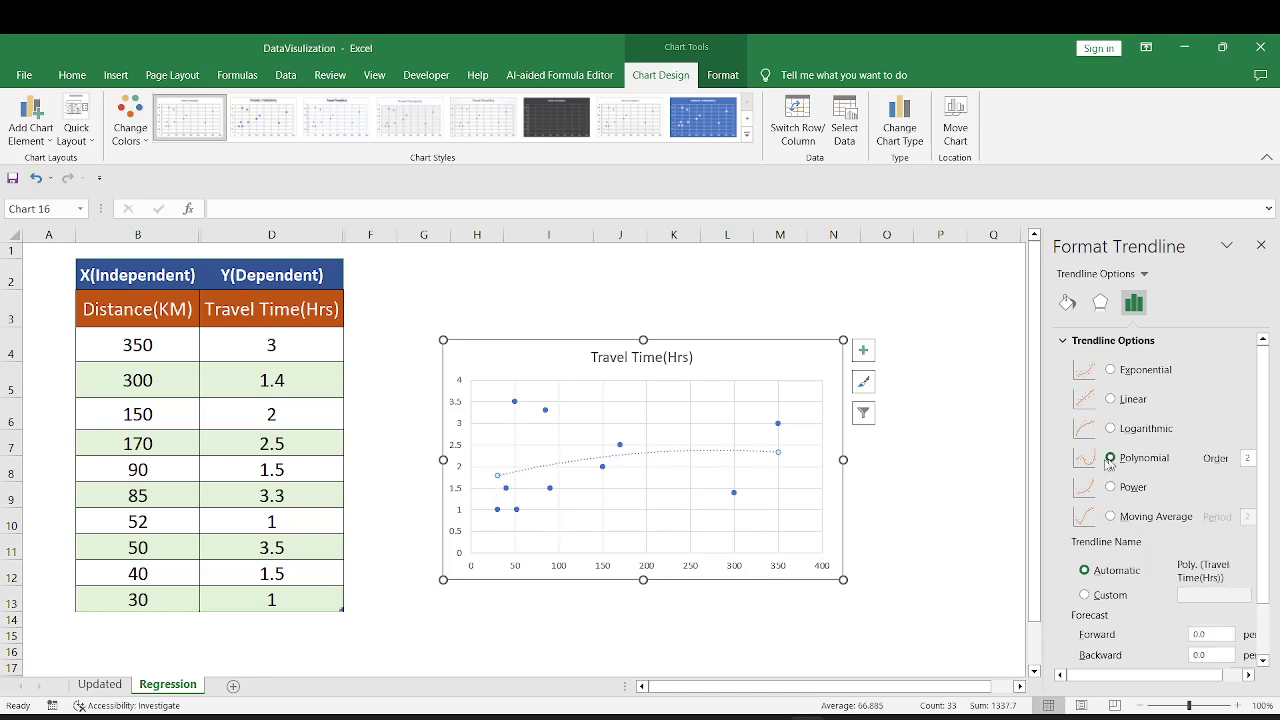
{"action": "double_click", "coordinate": [1245, 458]}
{"action": "type", "text": "6"}
{"action": "key", "text": "Return"}
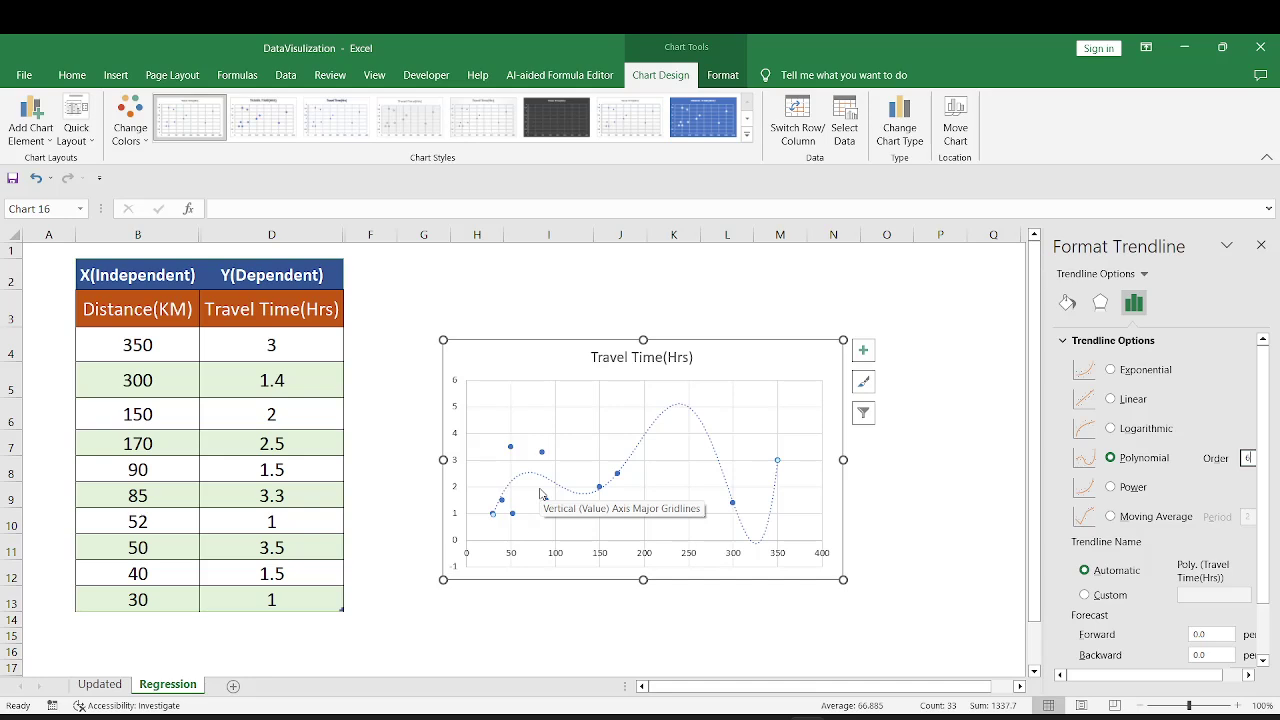
{"action": "key", "text": "alt+l"}
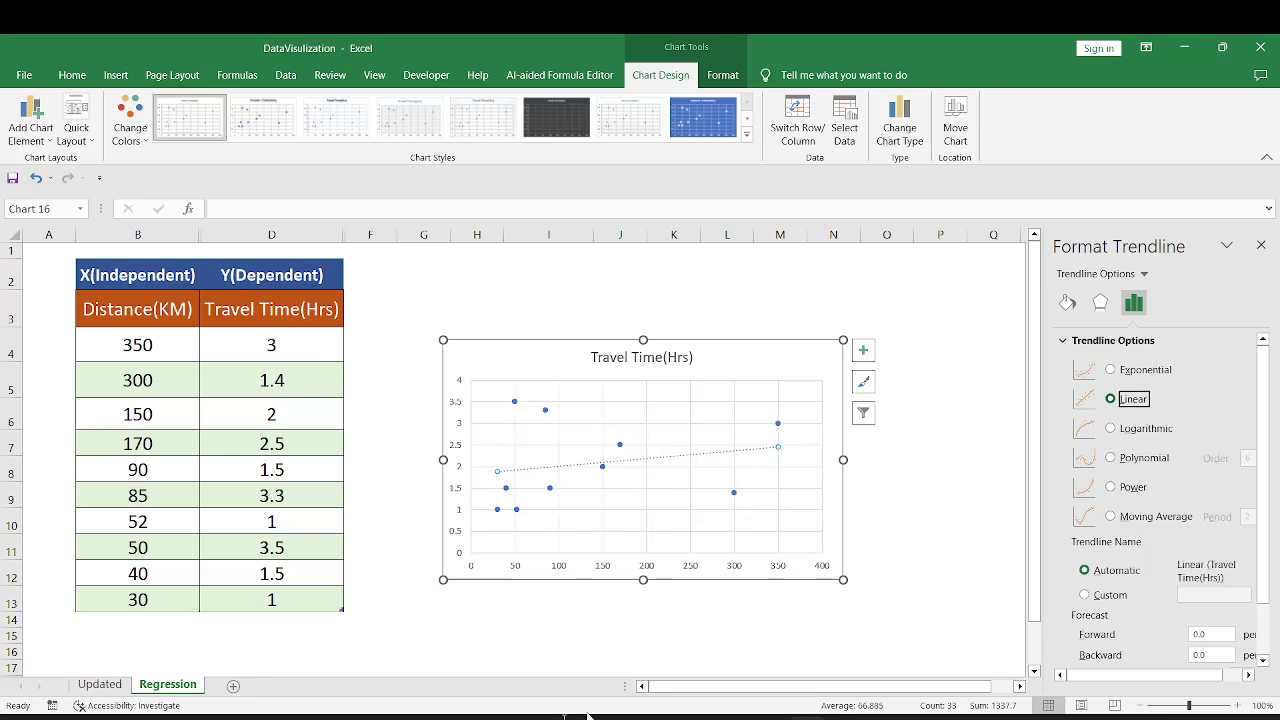
Format the chart's trendline as a solid line in the darkest green theme color
{"action": "left_click", "coordinate": [752, 454]}
{"action": "left_click", "coordinate": [1067, 302]}
{"action": "left_click", "coordinate": [1078, 385]}
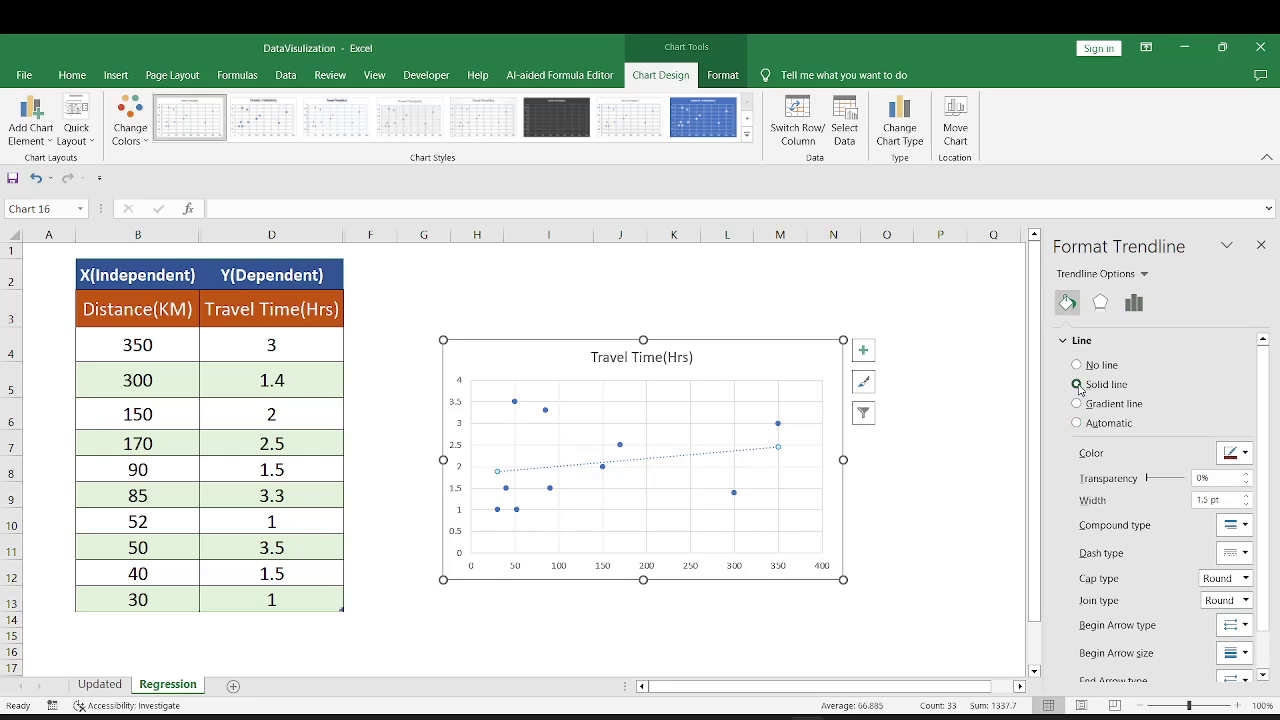
{"action": "left_click", "coordinate": [1245, 453]}
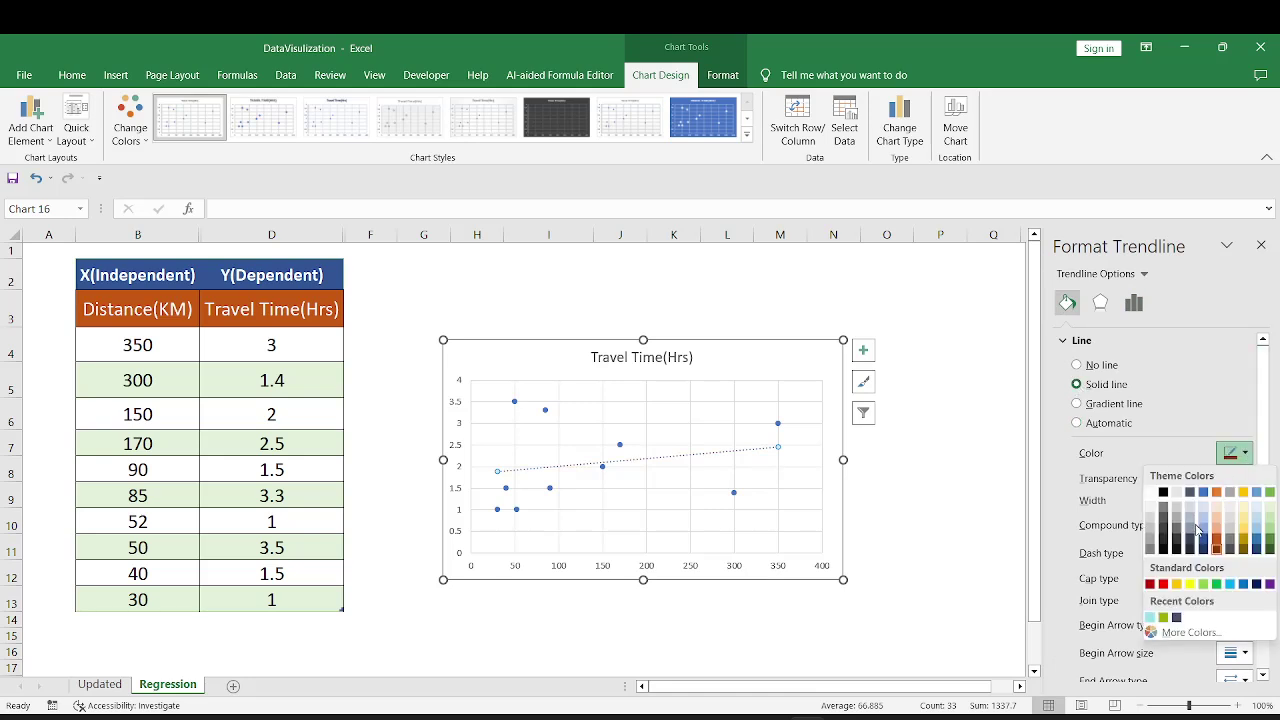
{"action": "left_click", "coordinate": [1271, 556]}
Set the trendline's width to 2.5 pt and its dash type to solid
{"action": "left_click", "coordinate": [1246, 496]}
{"action": "left_click", "coordinate": [1246, 496]}
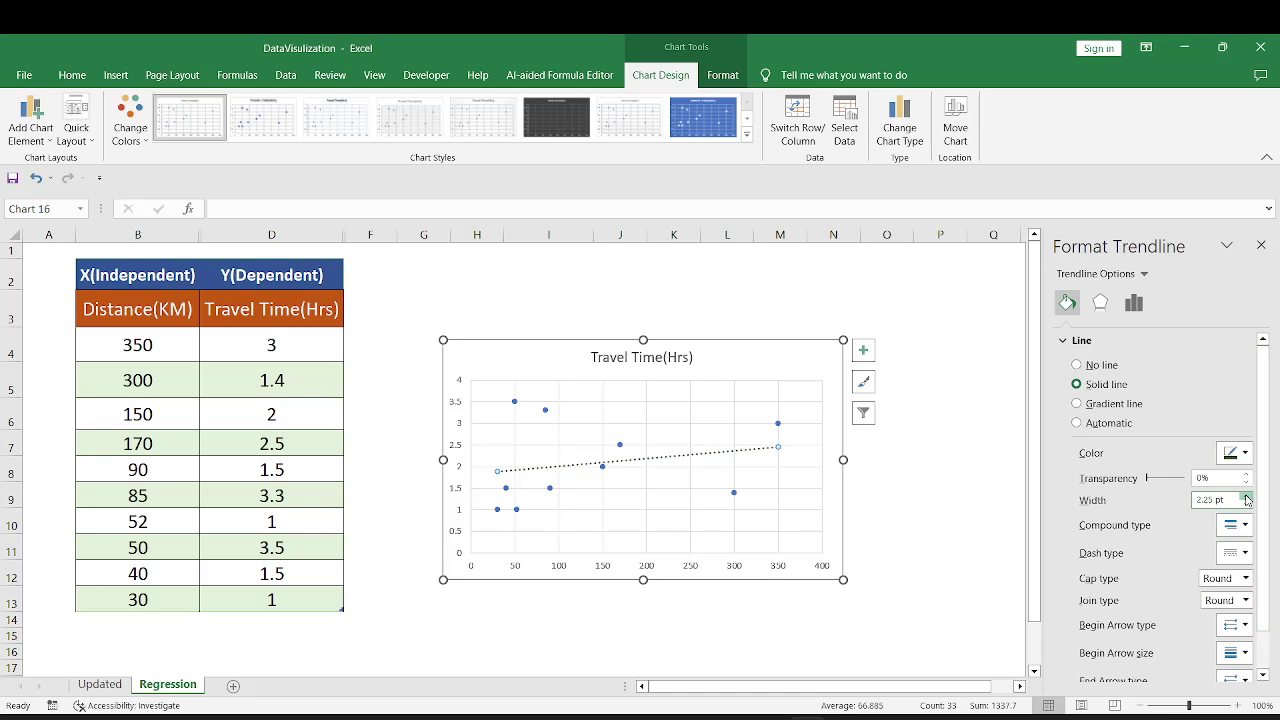
{"action": "left_click", "coordinate": [1246, 496]}
{"action": "left_click", "coordinate": [1246, 496]}
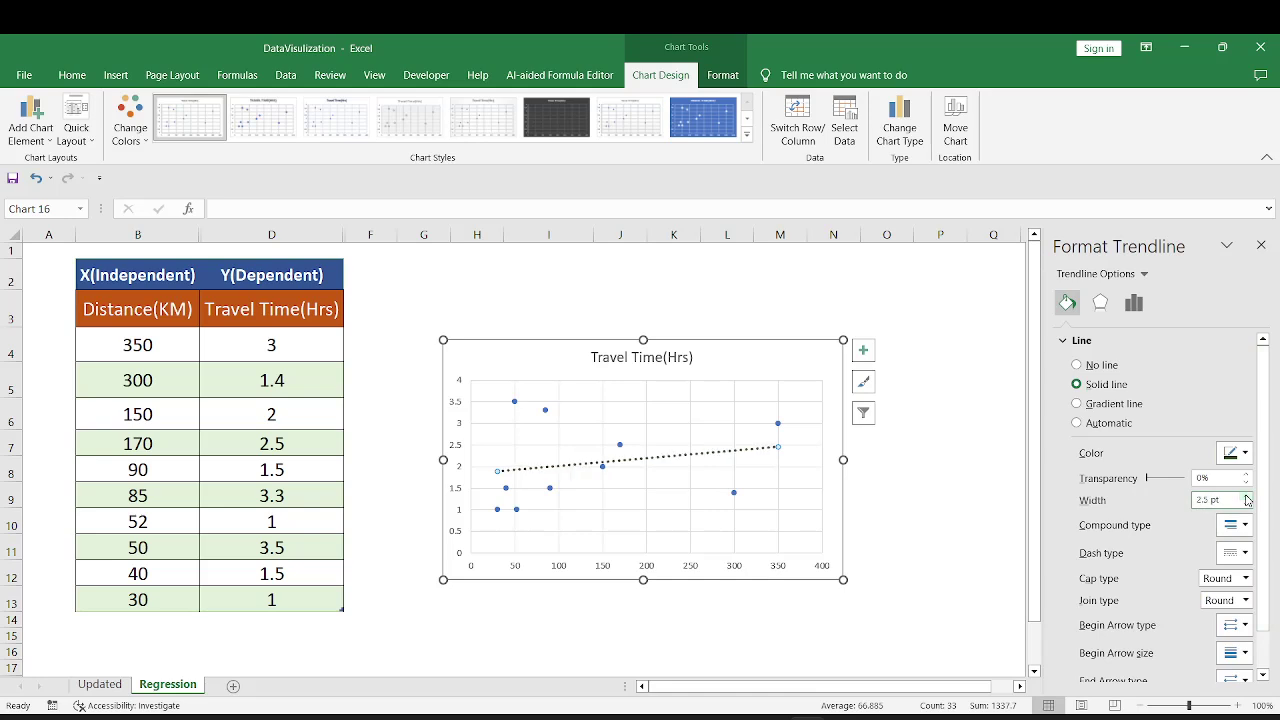
{"action": "left_click", "coordinate": [1245, 553]}
{"action": "left_click", "coordinate": [1237, 572]}
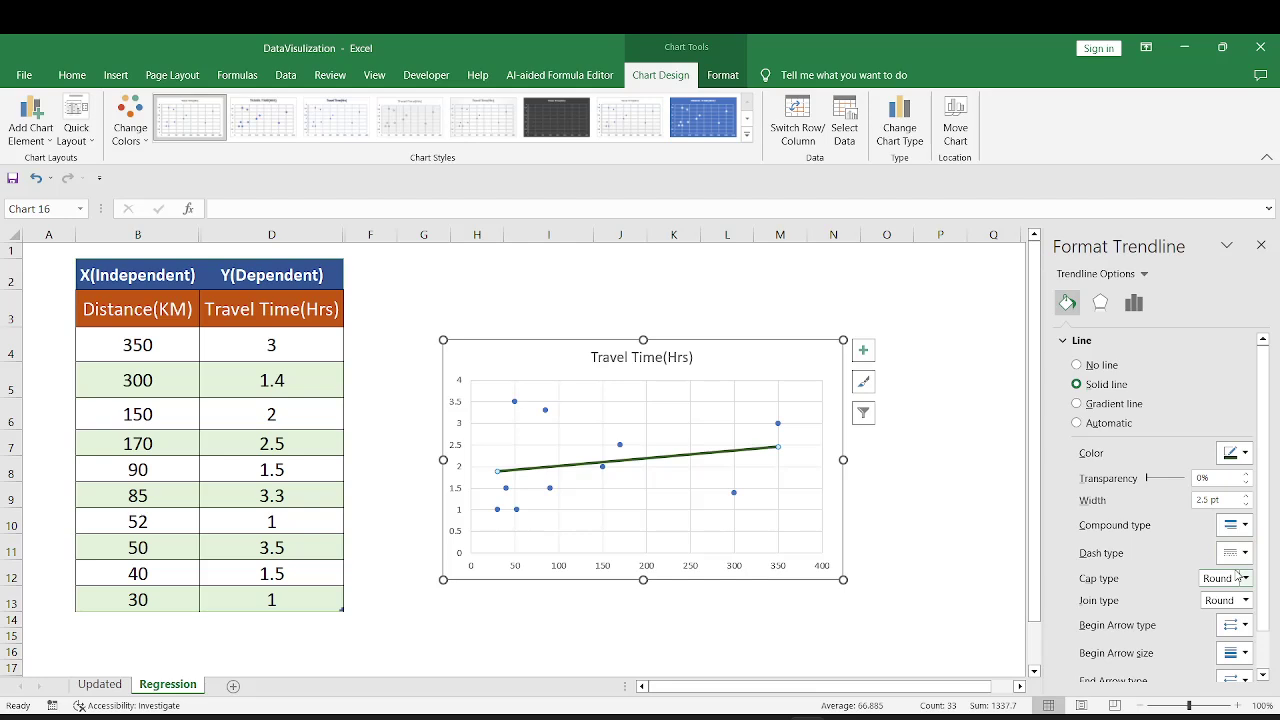
Display the trendline's equation and R-squared value on the chart, place their label beside the chart title, and highlight the equation
{"action": "left_click", "coordinate": [1133, 302]}
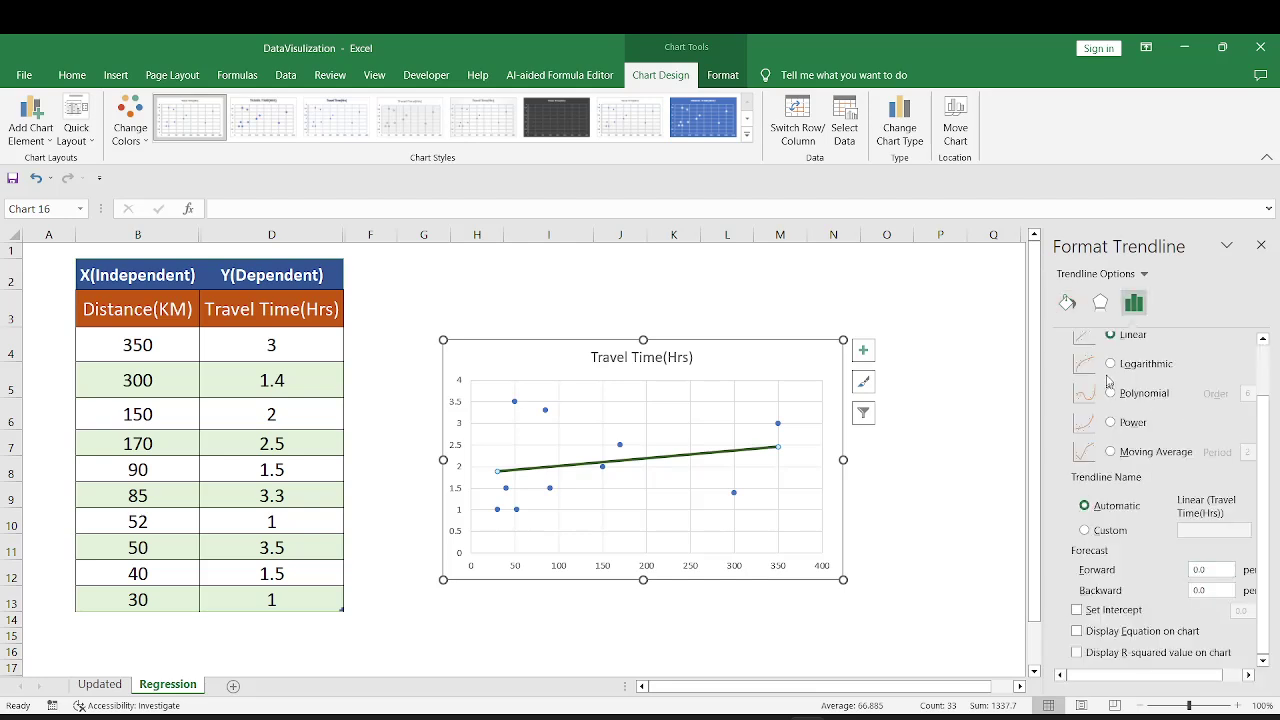
{"action": "scroll", "coordinate": [1142, 388], "scroll_direction": "up", "scroll_amount": 2}
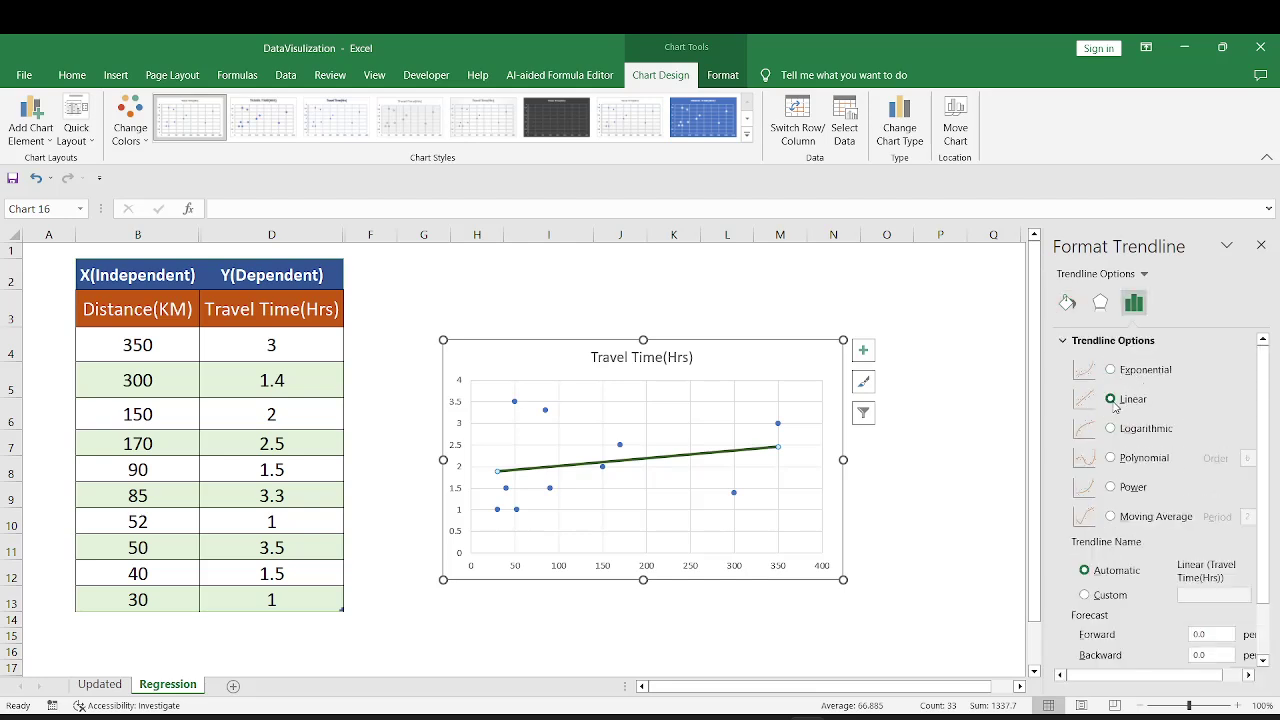
{"action": "scroll", "coordinate": [1143, 608], "scroll_direction": "down", "scroll_amount": 2}
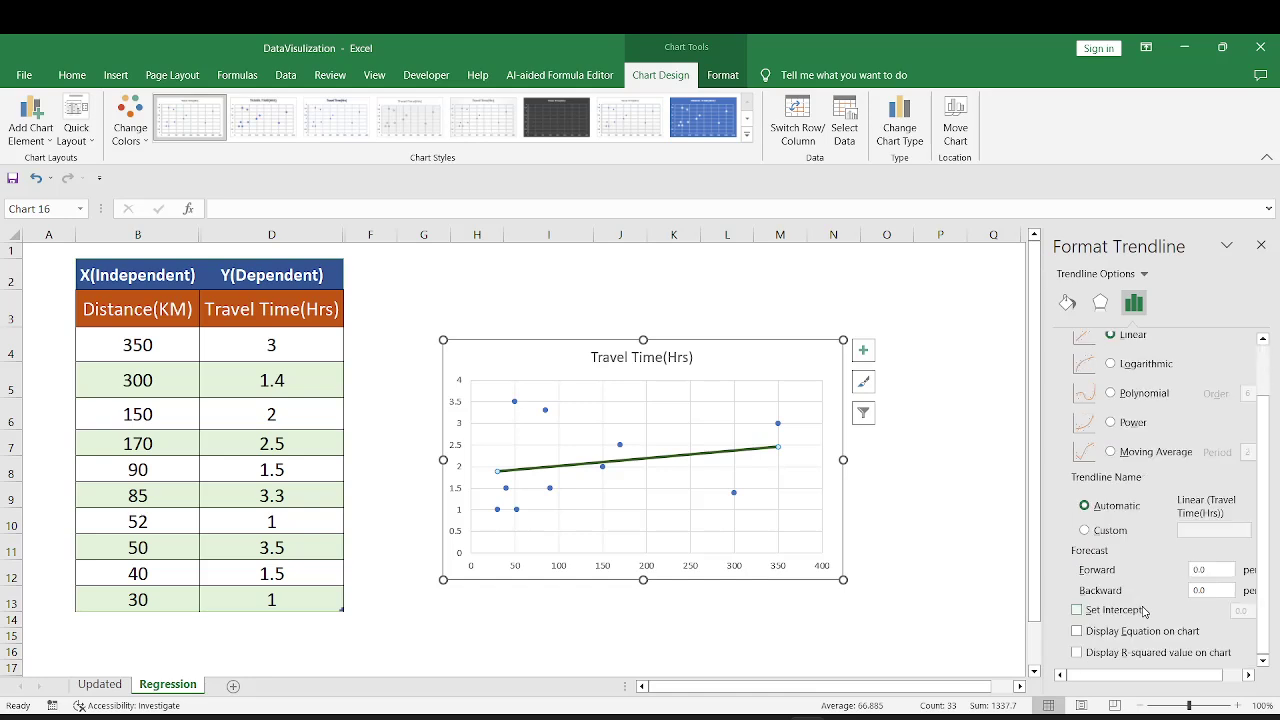
{"action": "left_click", "coordinate": [1077, 631]}
{"action": "left_click", "coordinate": [1077, 653]}
{"action": "left_click_drag", "start_coordinate": [761, 453], "coordinate": [790, 370]}
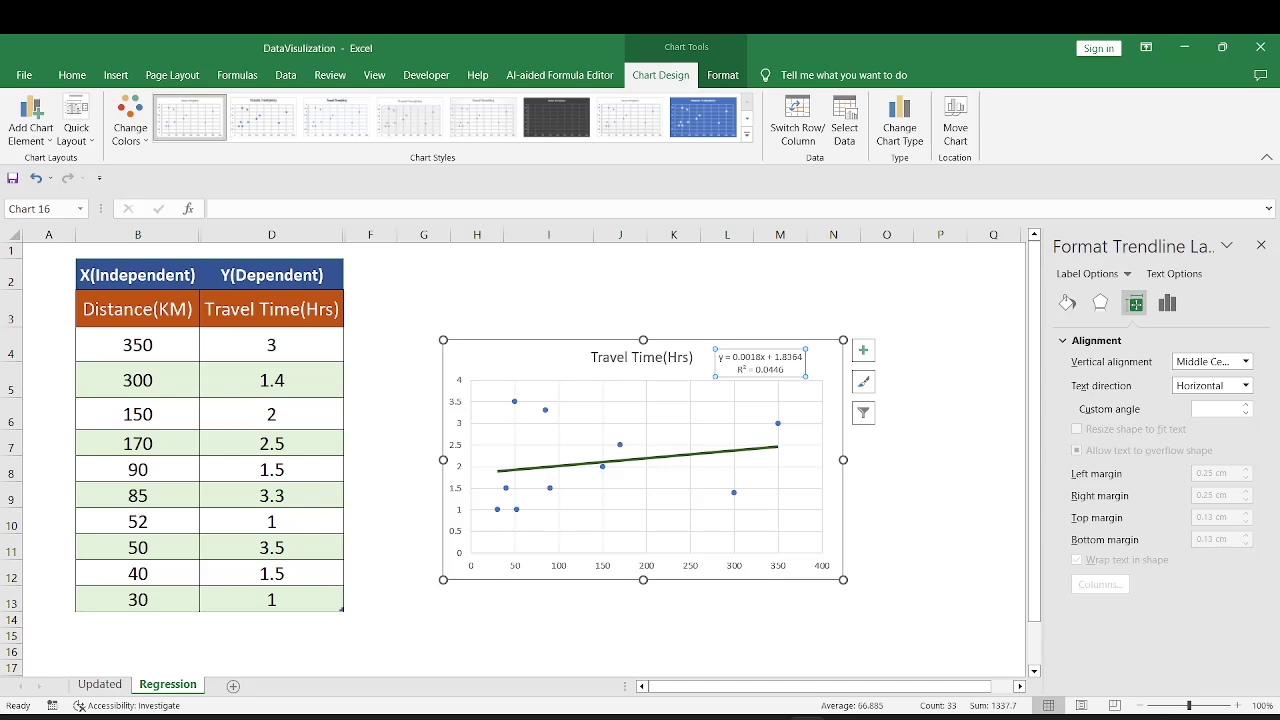
{"action": "left_click_drag", "start_coordinate": [722, 357], "coordinate": [791, 357]}
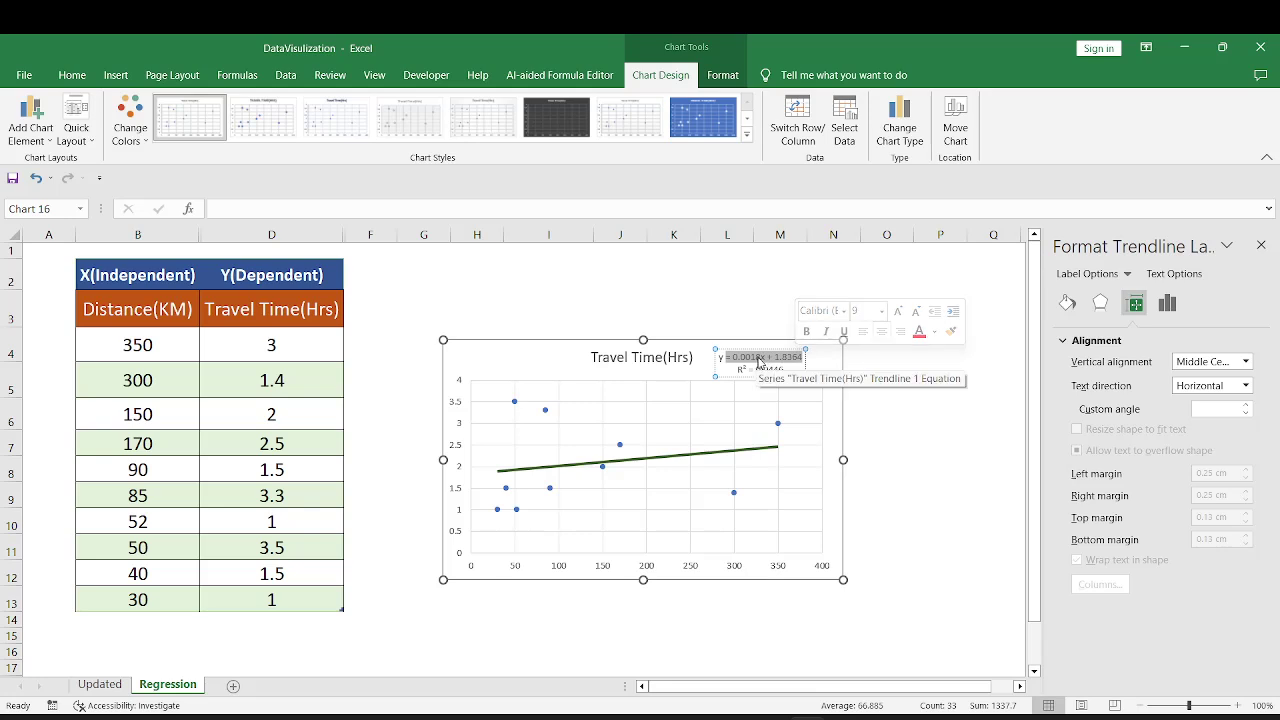
Highlight the R-squared value in the trendline's label on the chart to examine it, and deselect it
{"action": "left_click", "coordinate": [760, 357]}
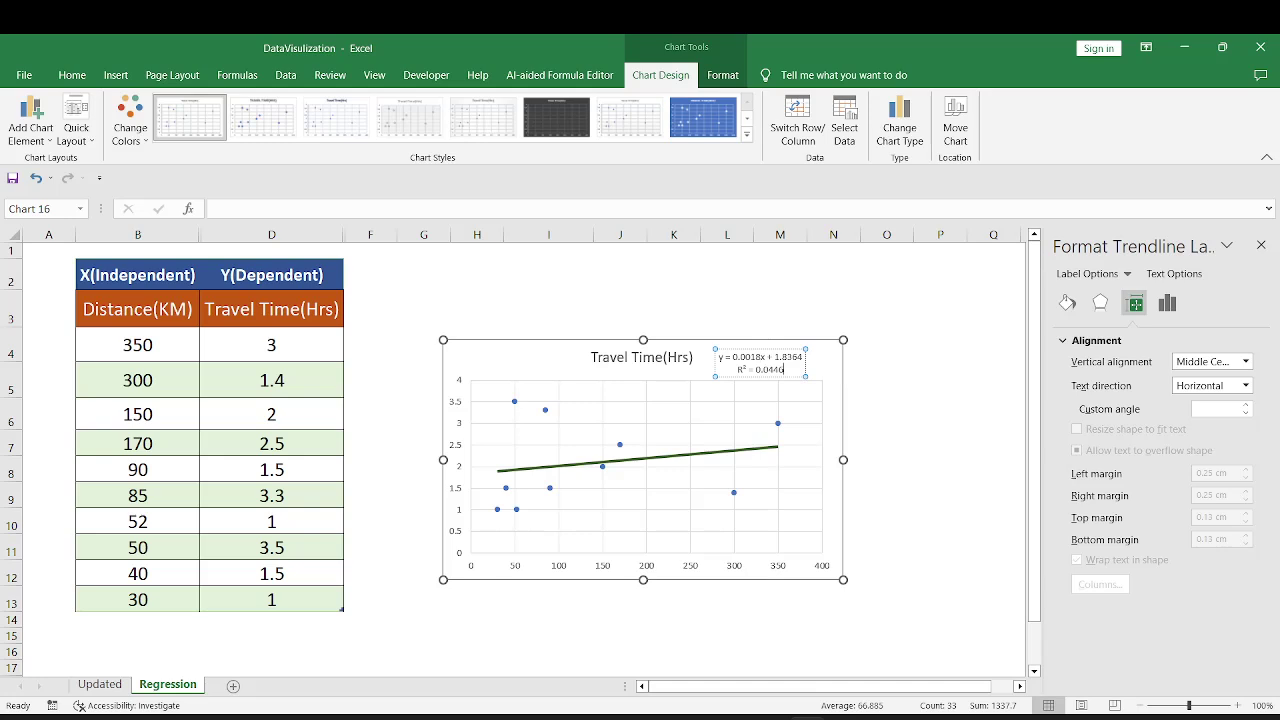
{"action": "left_click_drag", "start_coordinate": [737, 369], "coordinate": [784, 369]}
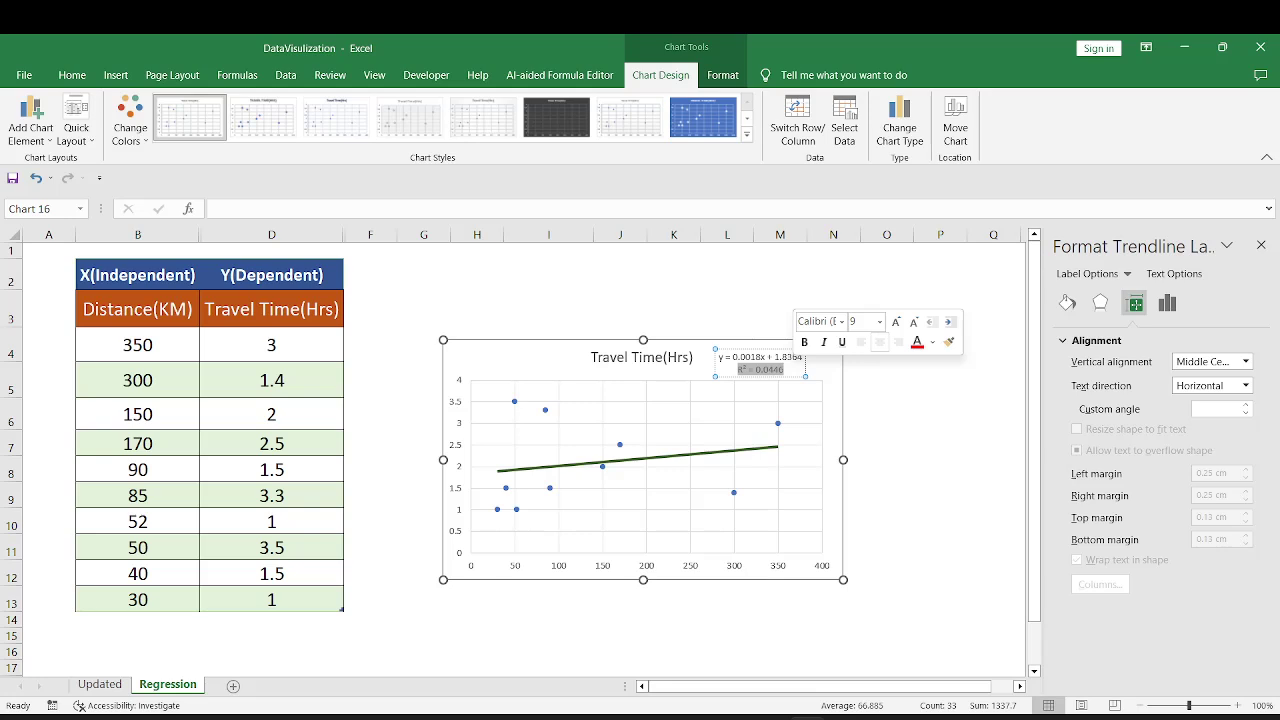
{"action": "left_click", "coordinate": [557, 358]}
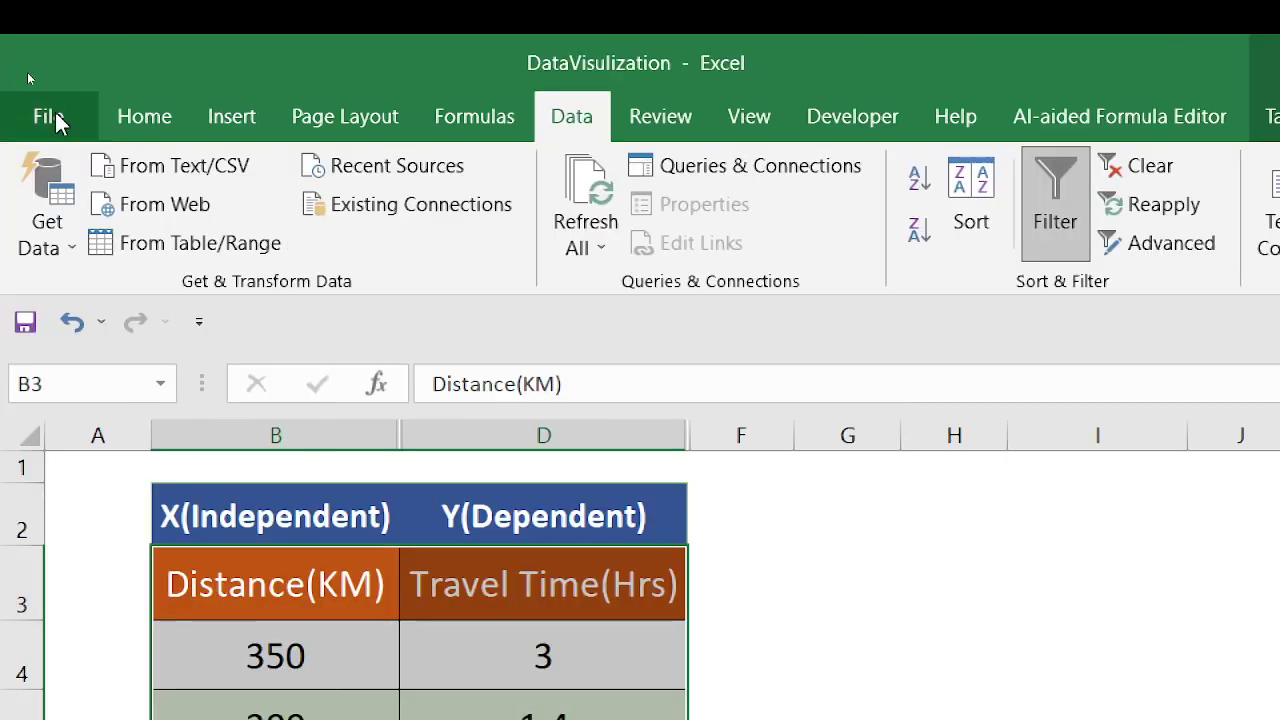
Enable the Analysis ToolPak among the Excel add-ins
{"action": "left_click", "coordinate": [50, 116]}
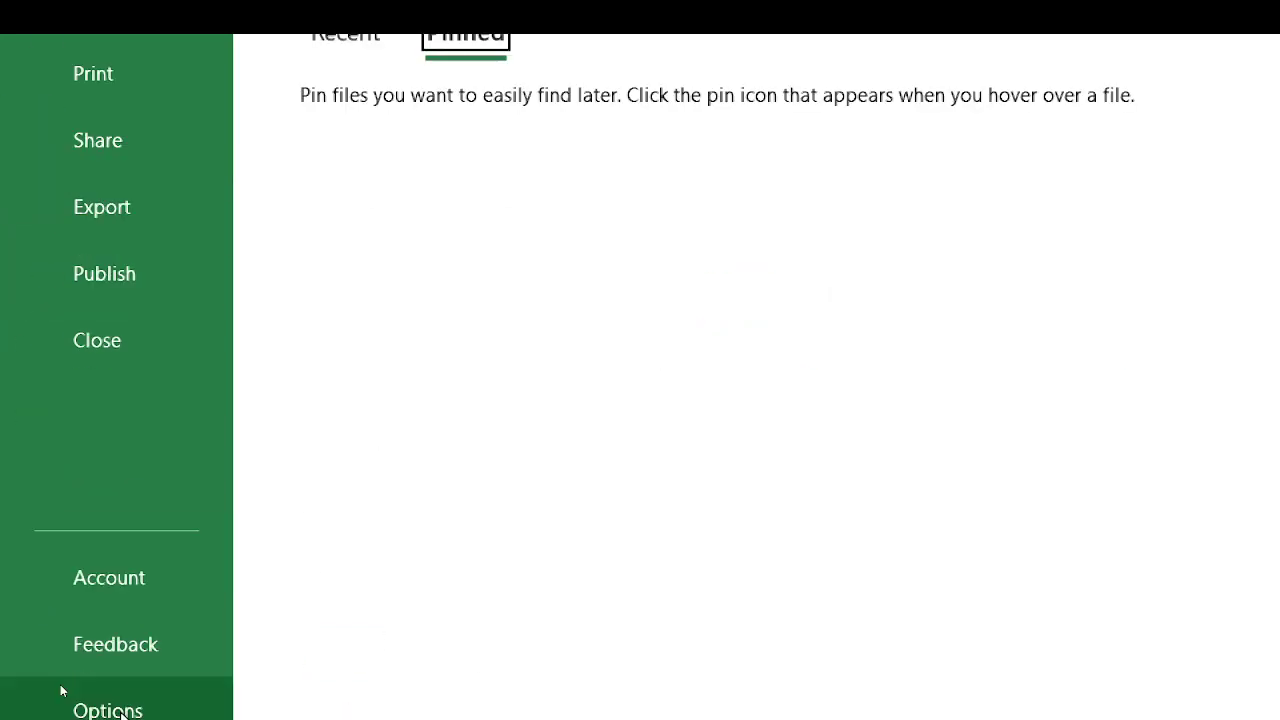
{"action": "left_click", "coordinate": [62, 690]}
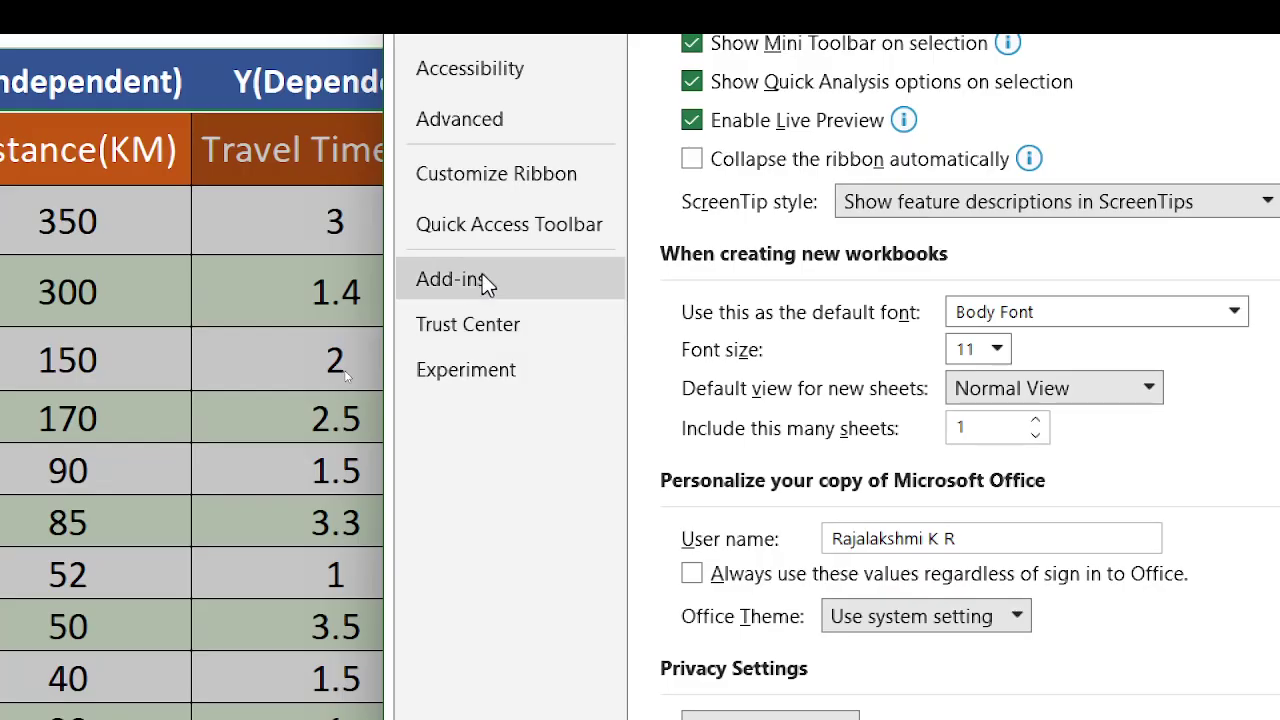
{"action": "left_click", "coordinate": [482, 276]}
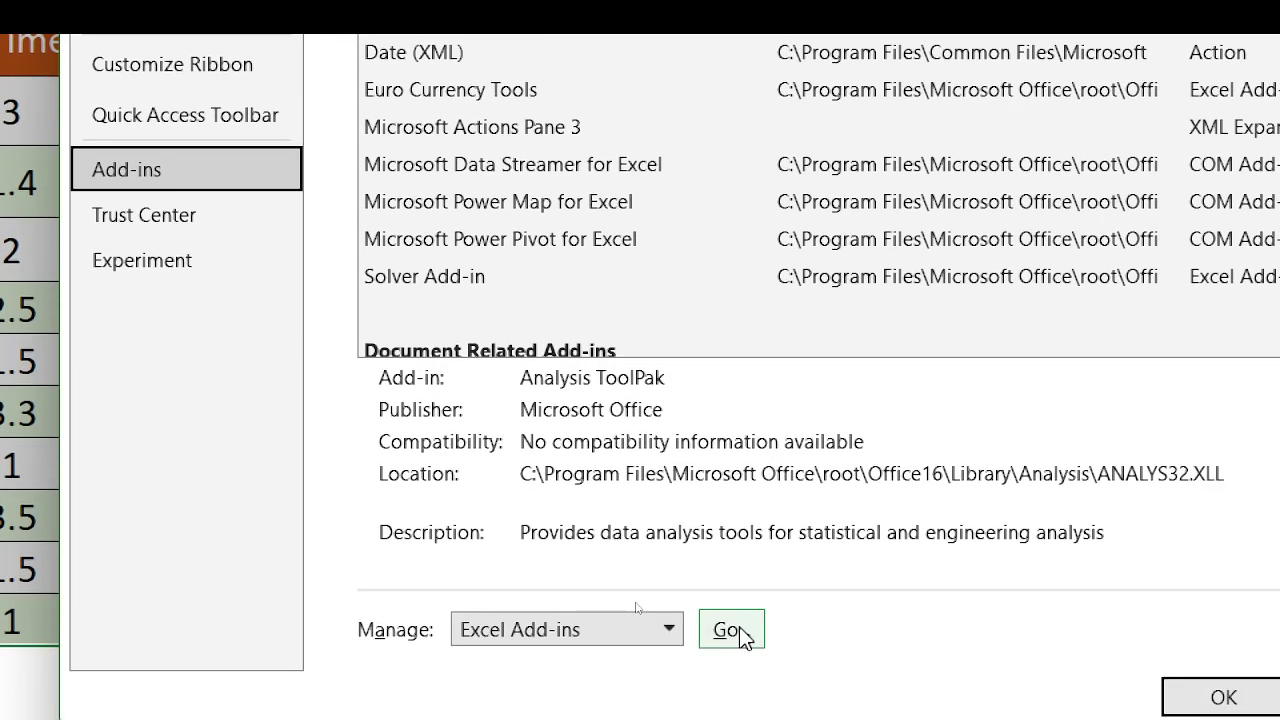
{"action": "left_click", "coordinate": [739, 626]}
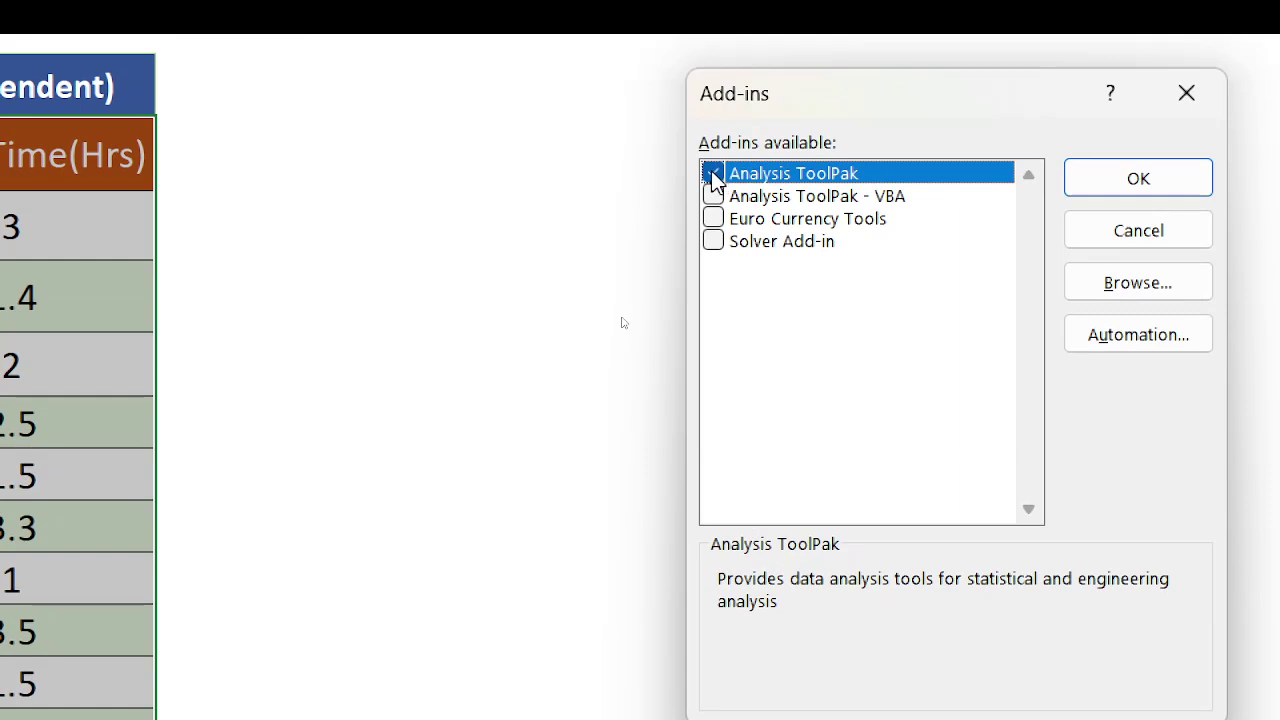
{"action": "left_click", "coordinate": [711, 172]}
{"action": "left_click", "coordinate": [1163, 186]}
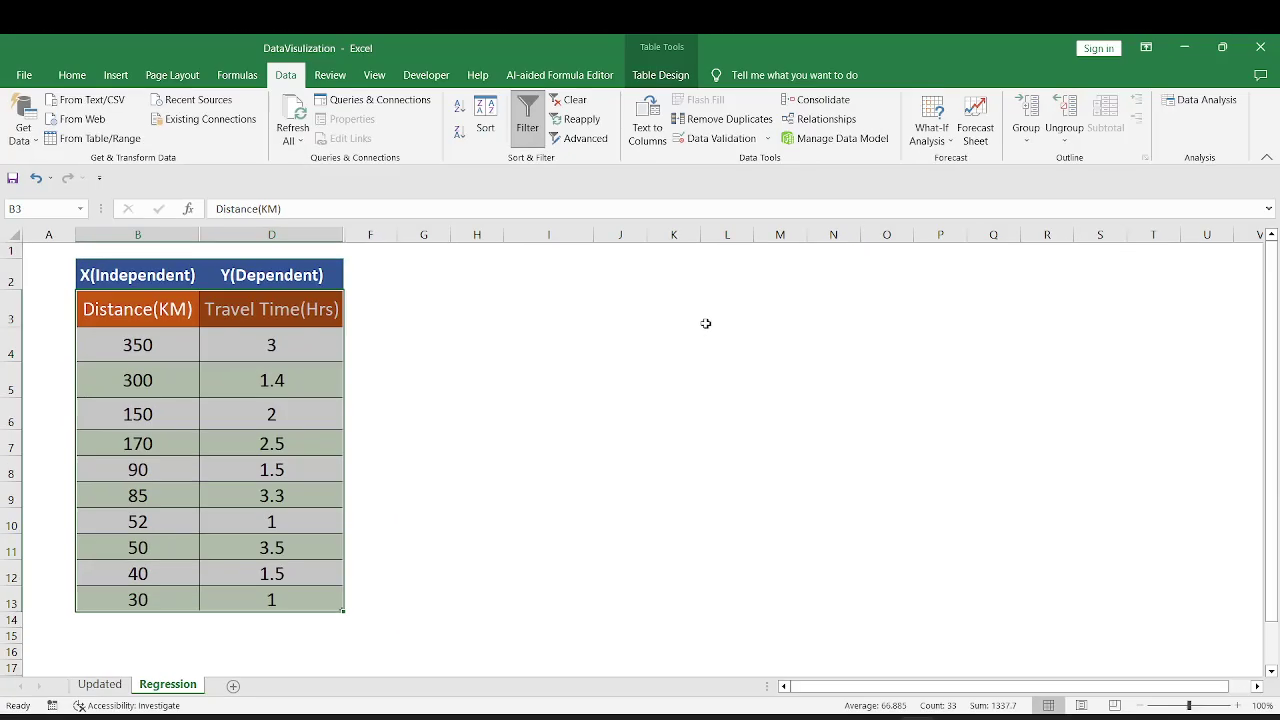
Start a Regression analysis with travel times D3:D13 as the Y range and distances B3:B13 as the X range
{"action": "left_click", "coordinate": [1204, 108]}
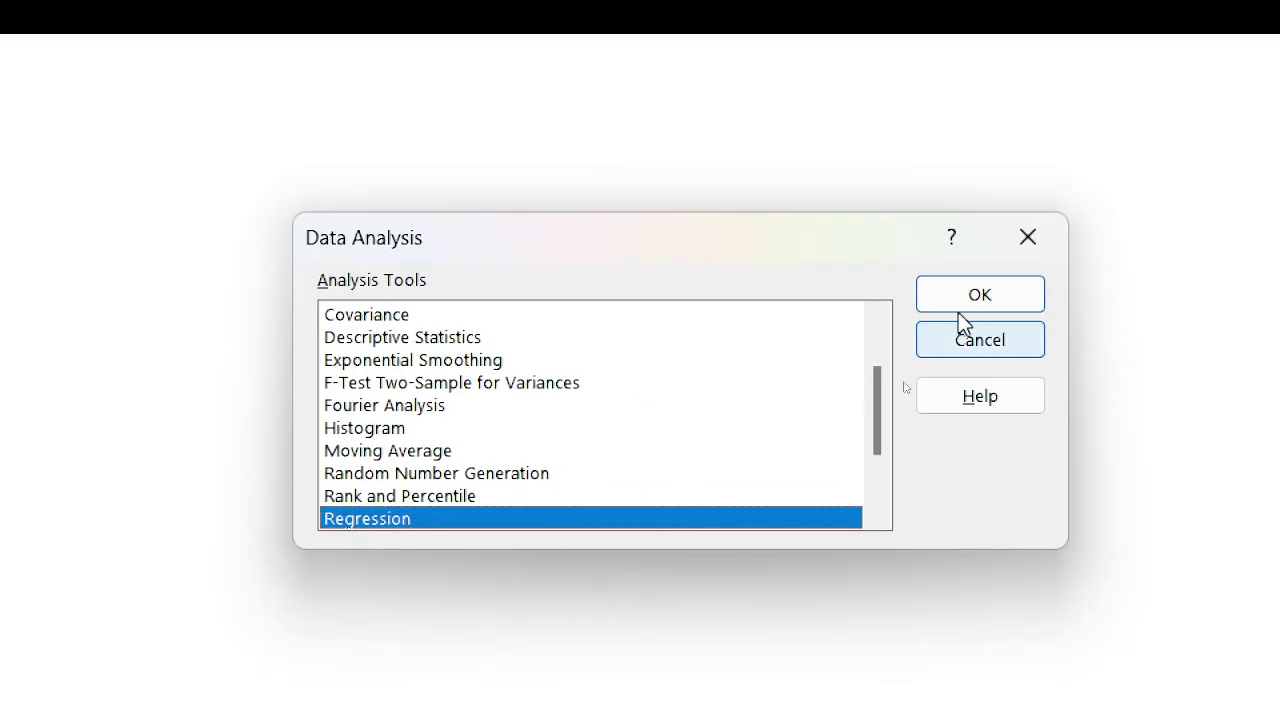
{"action": "left_click", "coordinate": [986, 295]}
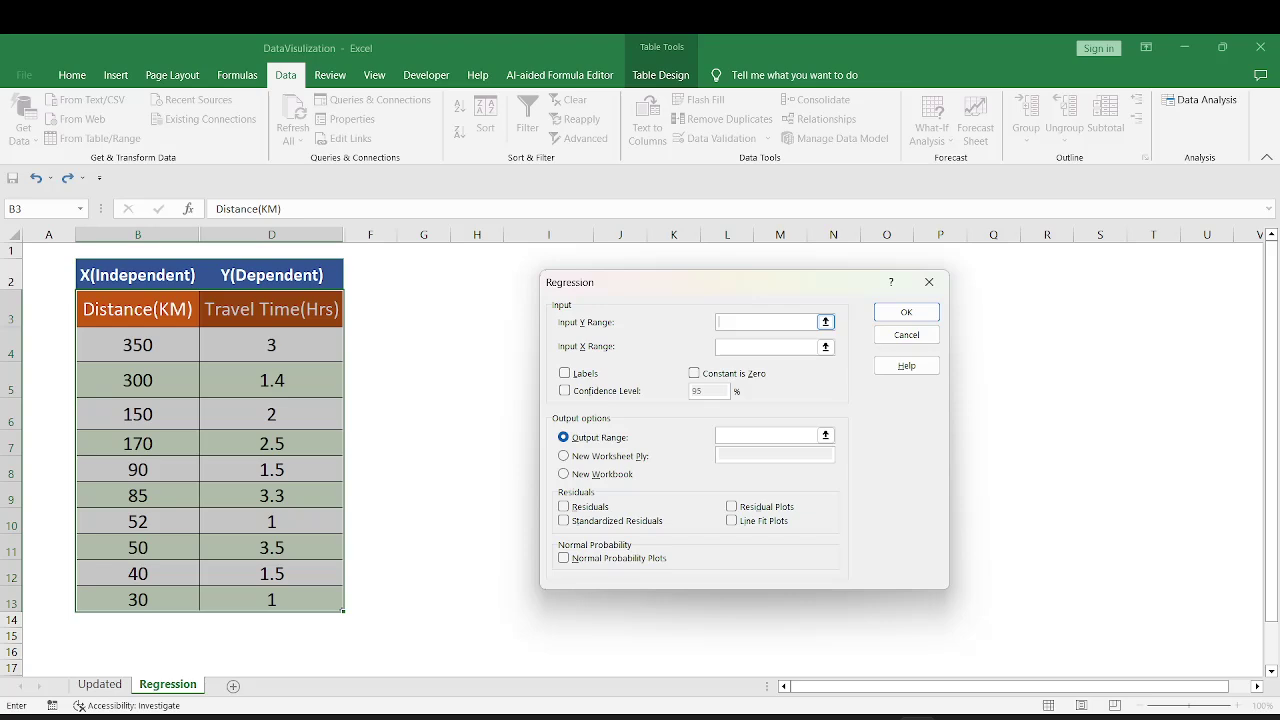
{"action": "left_click", "coordinate": [276, 306]}
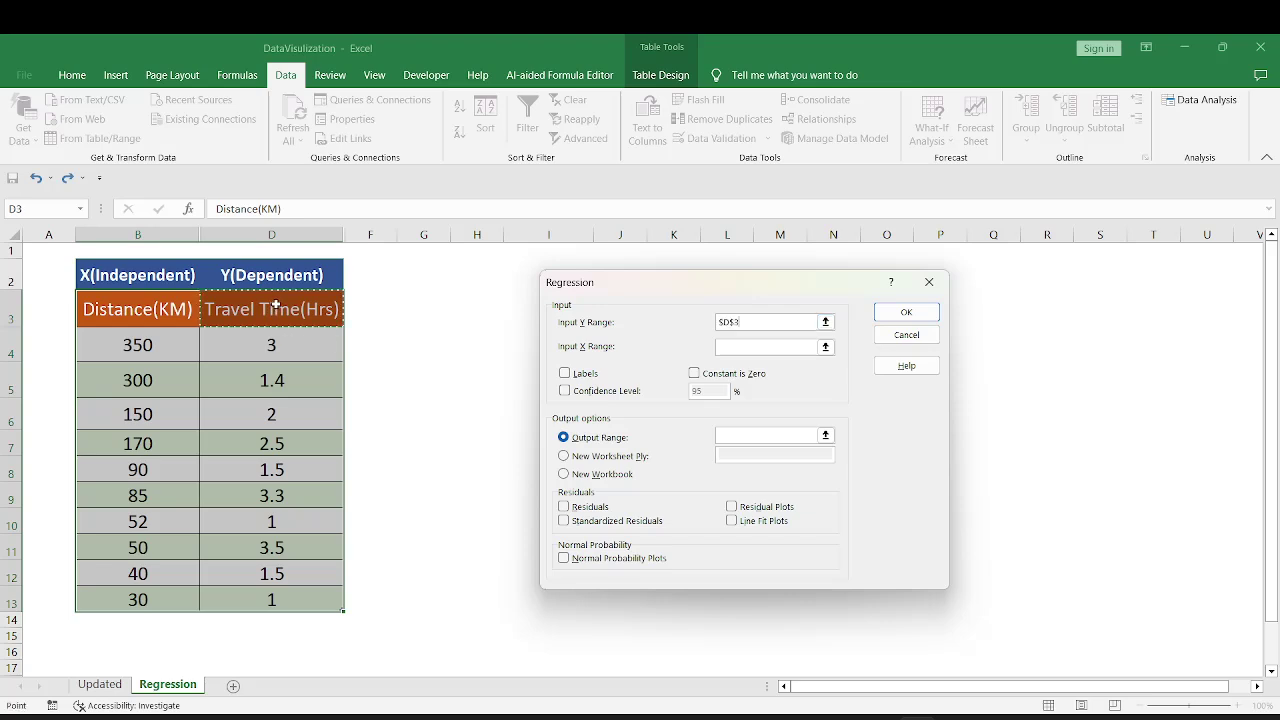
{"action": "left_click_drag", "start_coordinate": [276, 306], "coordinate": [254, 597]}
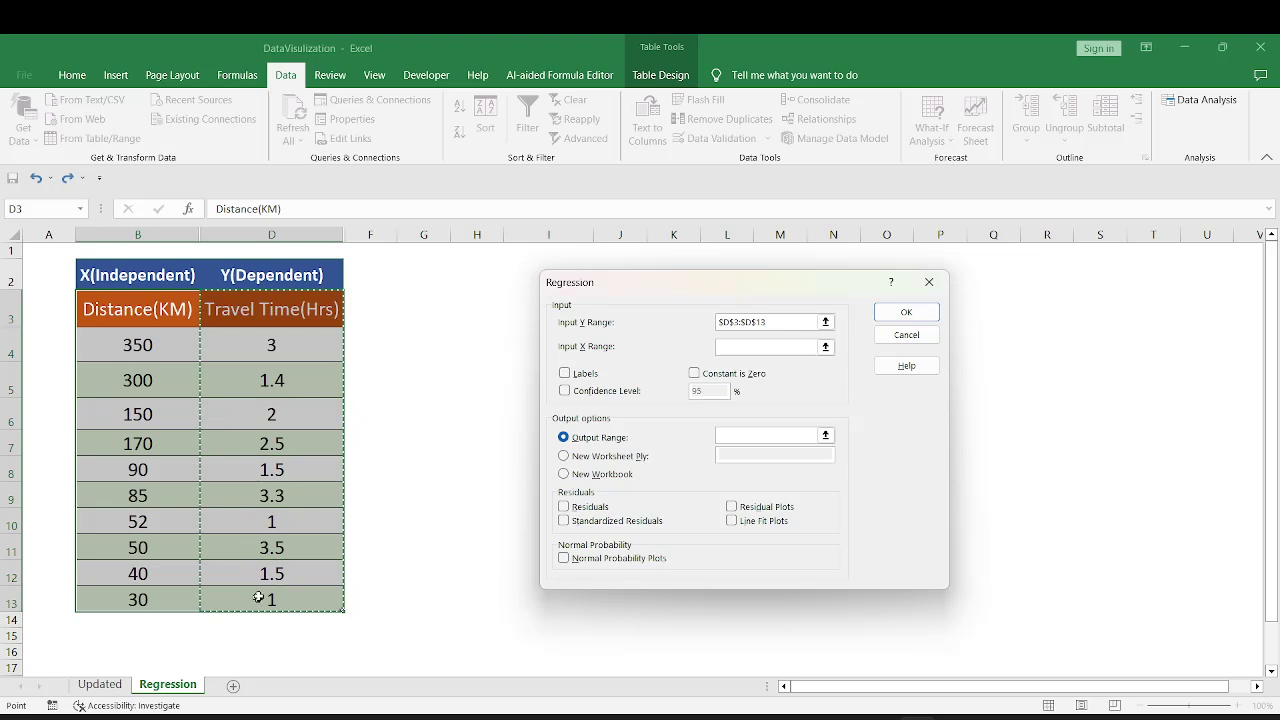
{"action": "left_click", "coordinate": [805, 346]}
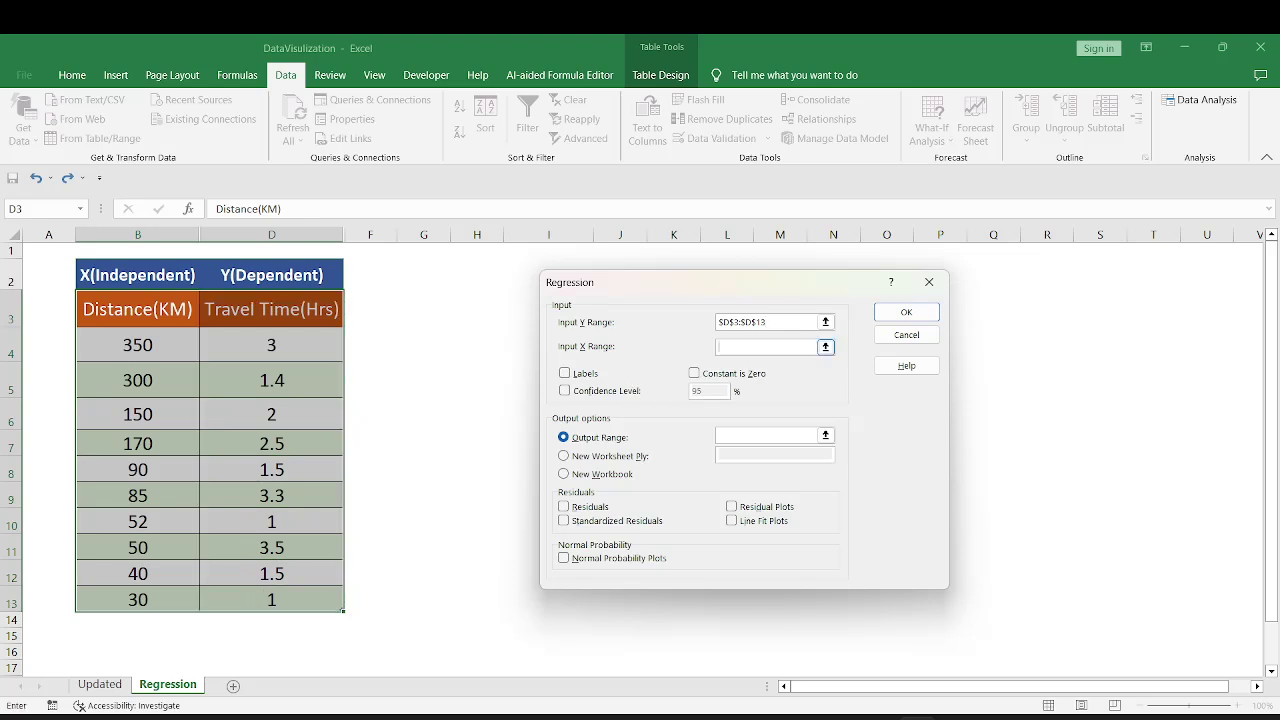
{"action": "left_click", "coordinate": [118, 300]}
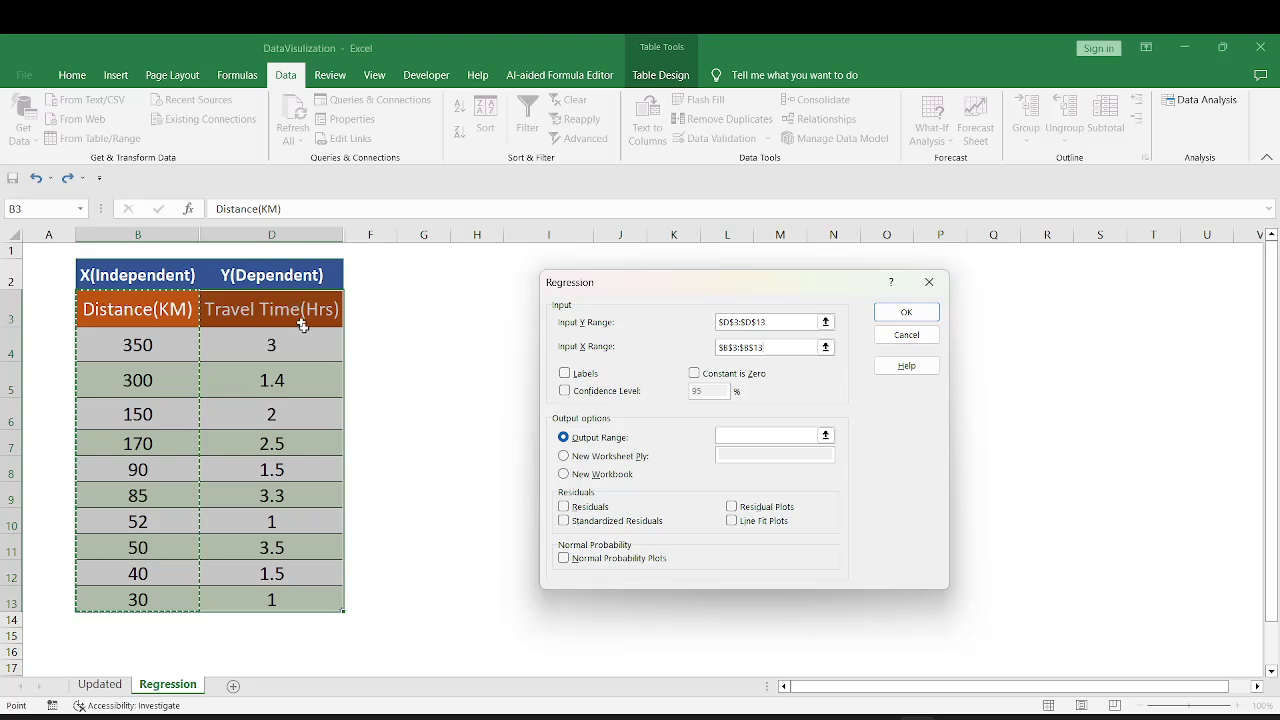
Include labels in the regression, set its output range to cell G2, and run it
{"action": "left_click", "coordinate": [565, 374]}
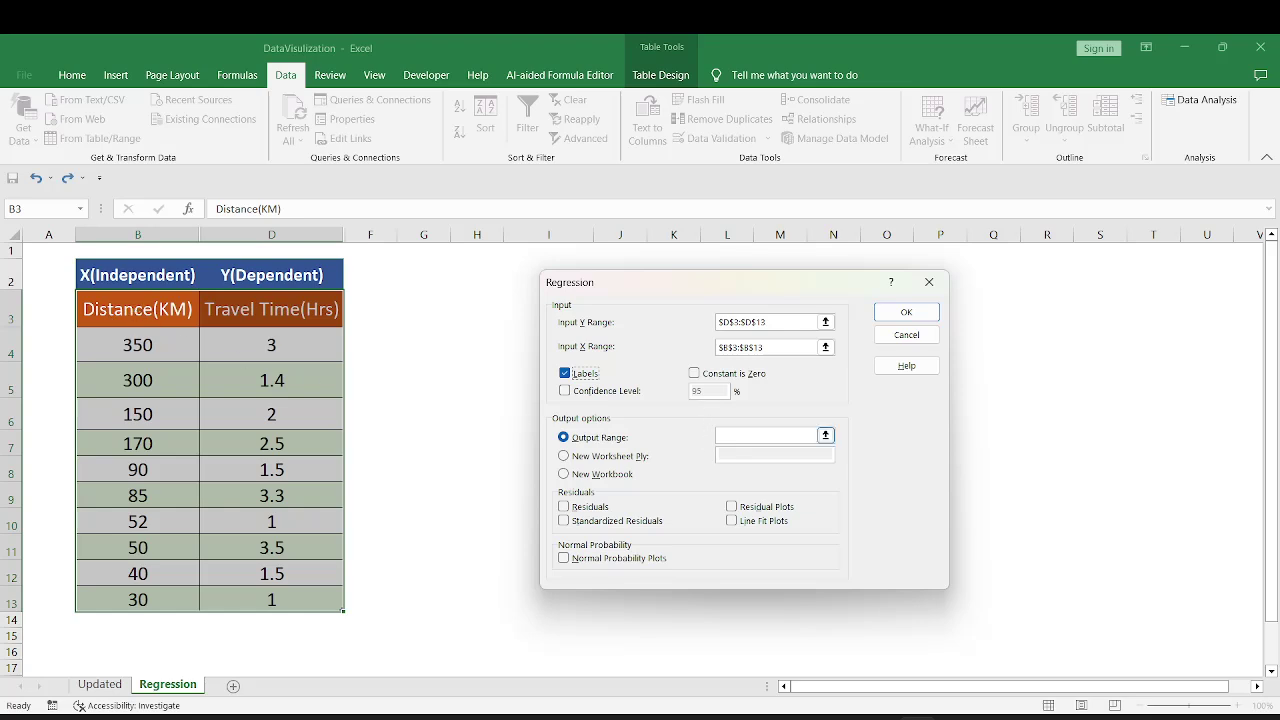
{"action": "left_click", "coordinate": [810, 436]}
{"action": "left_click", "coordinate": [421, 279]}
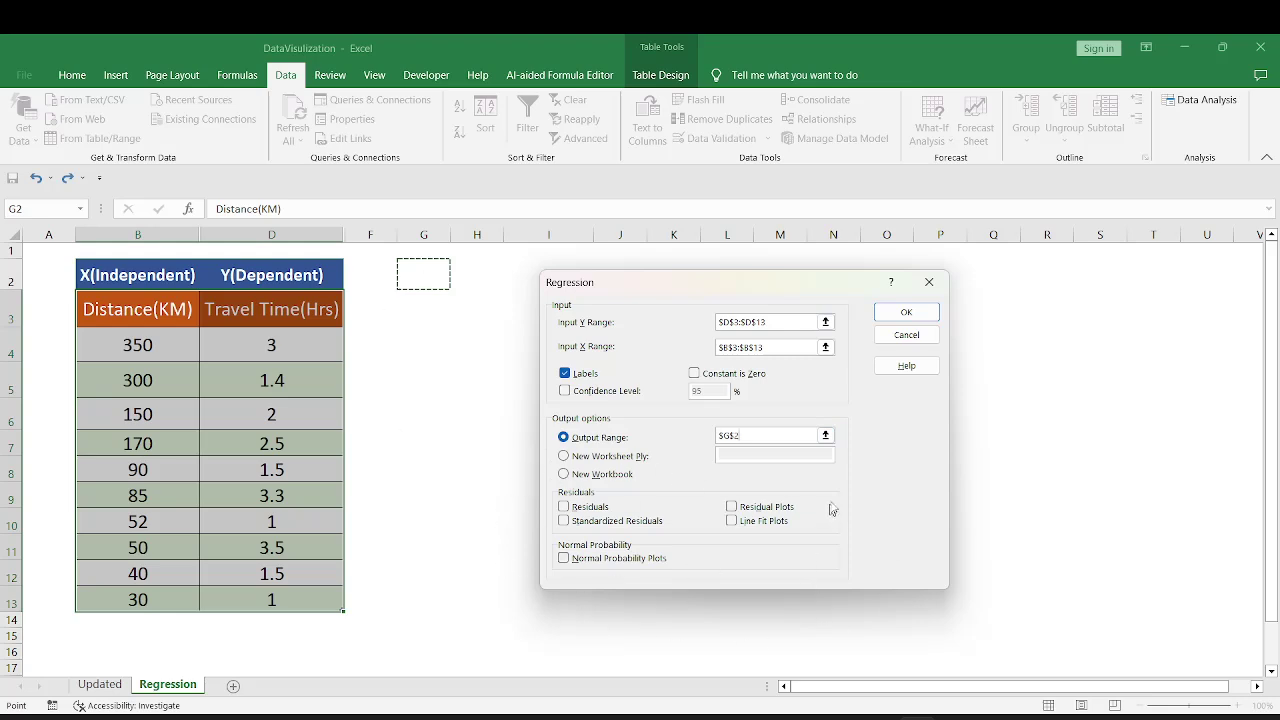
{"action": "left_click", "coordinate": [906, 313]}
Auto-fit the widths of columns G and H to the regression summary output
{"action": "left_click_drag", "start_coordinate": [409, 278], "coordinate": [505, 280]}
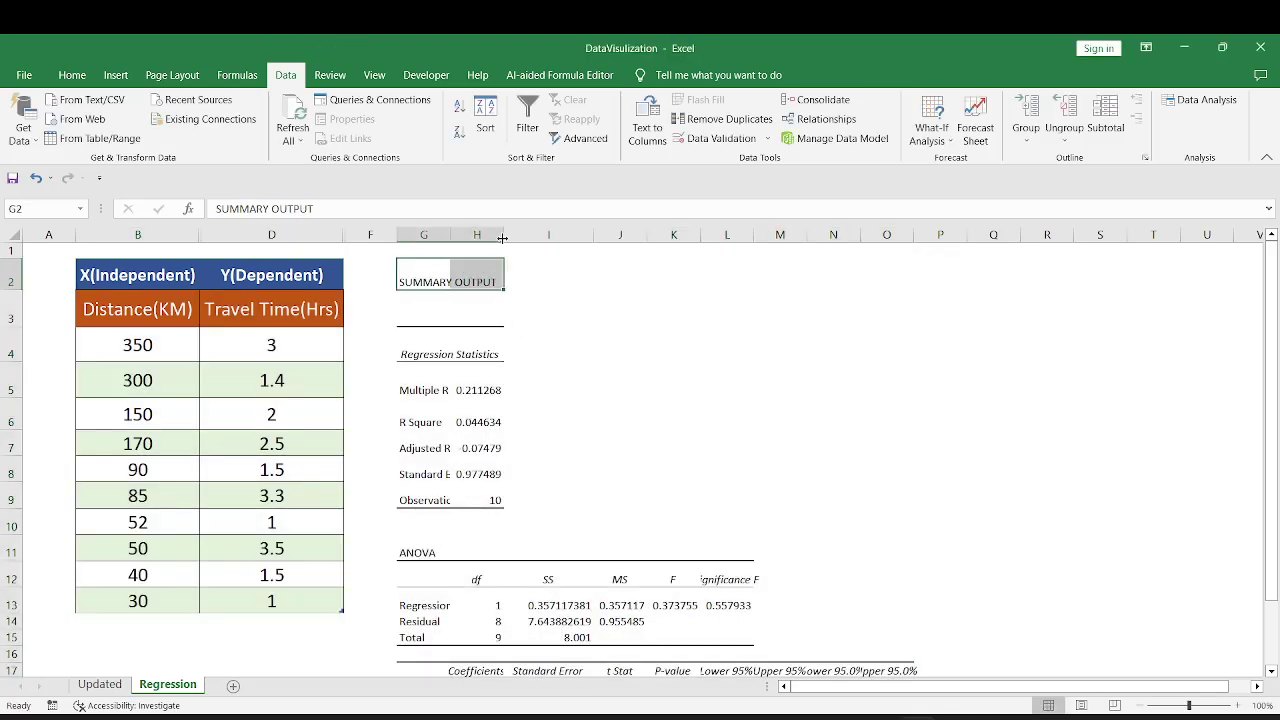
{"action": "double_click", "coordinate": [504, 236]}
Examine the Regression Statistics, the ANOVA section, and the Intercept and Distance(KM) coefficients in the summary output
{"action": "left_click_drag", "start_coordinate": [424, 356], "coordinate": [563, 356]}
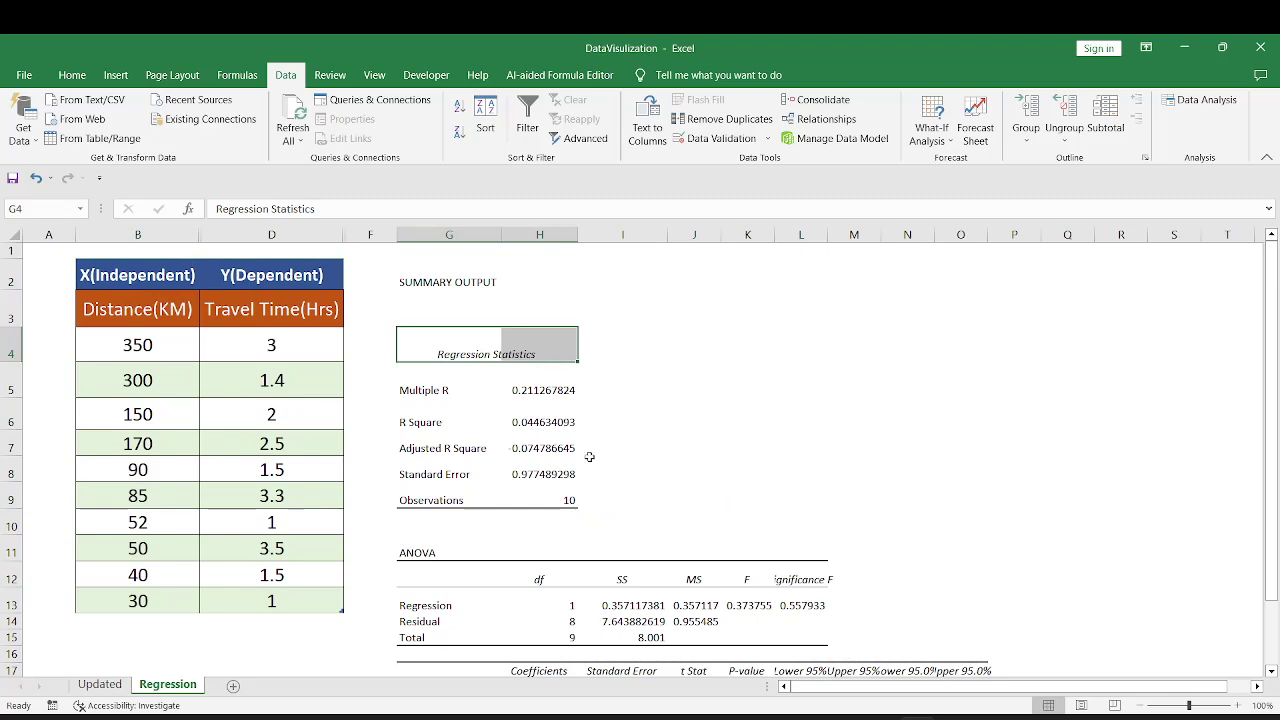
{"action": "scroll", "coordinate": [590, 456], "scroll_direction": "down", "scroll_amount": 2}
{"action": "left_click", "coordinate": [475, 359]}
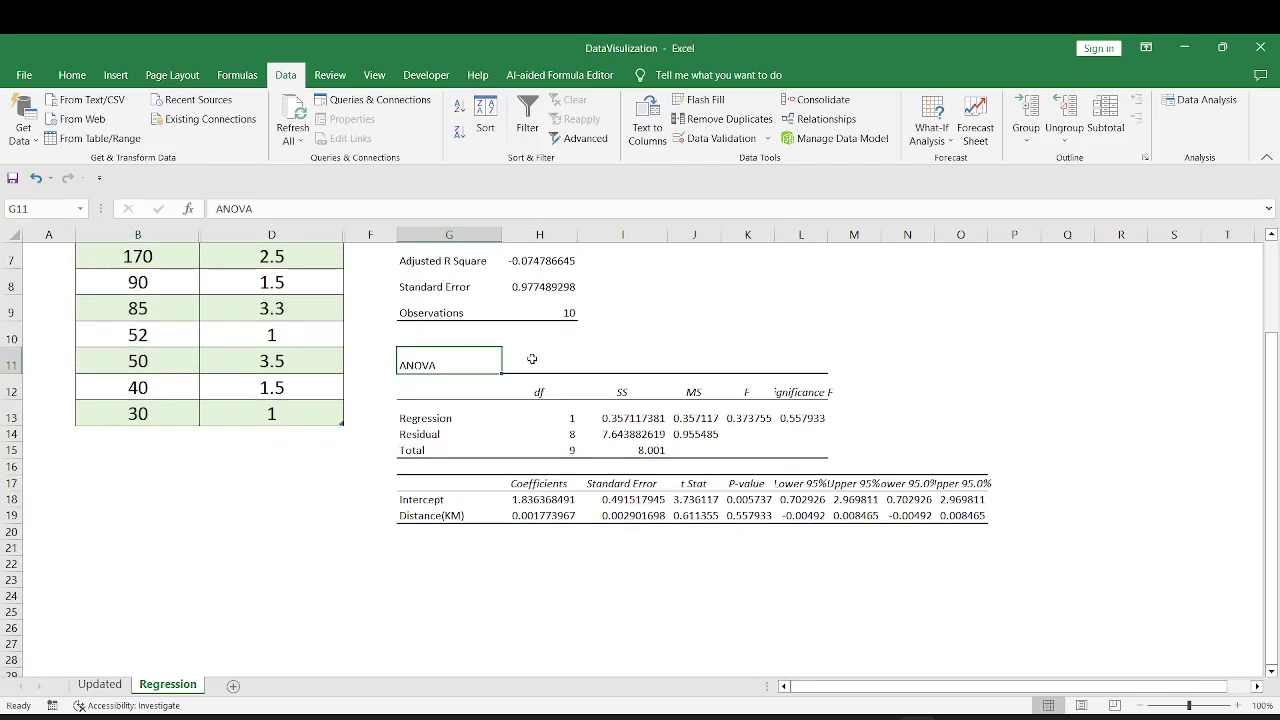
{"action": "left_click", "coordinate": [425, 499]}
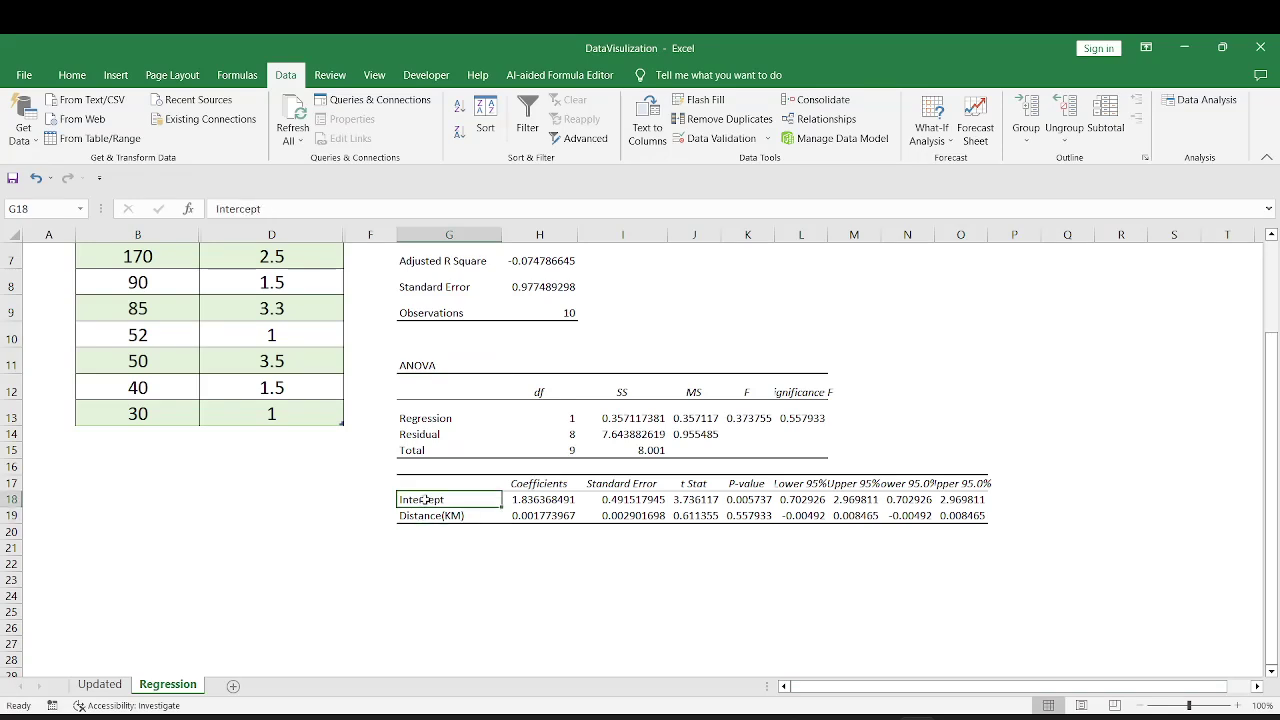
{"action": "left_click_drag", "start_coordinate": [425, 499], "coordinate": [428, 517]}
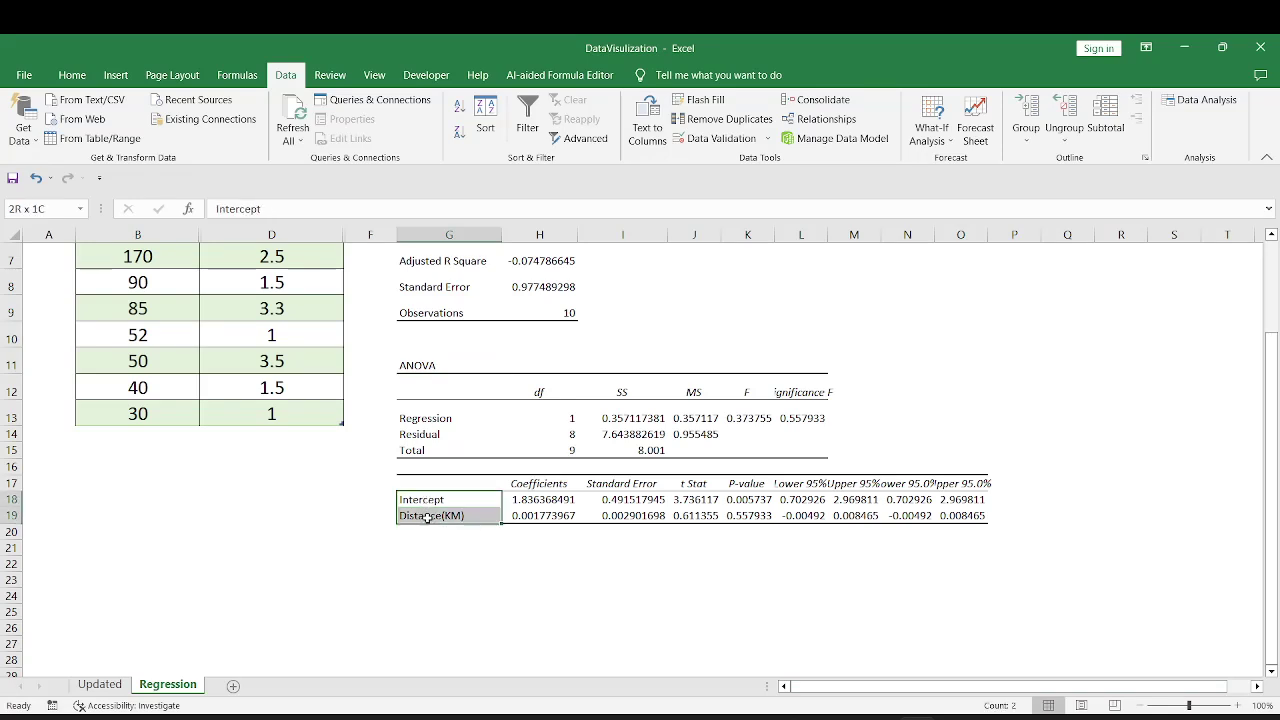
{"action": "left_click", "coordinate": [453, 499]}
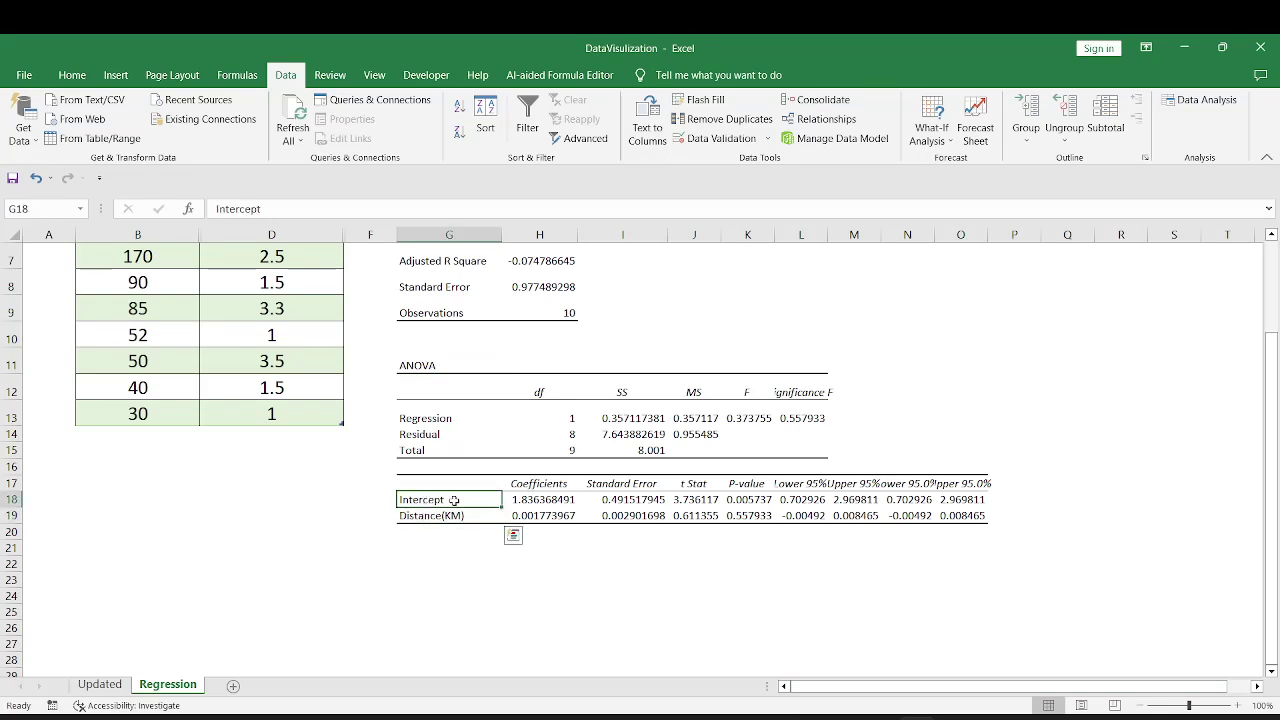
{"action": "left_click_drag", "start_coordinate": [453, 499], "coordinate": [522, 515]}
{"action": "scroll", "coordinate": [443, 343], "scroll_direction": "up", "scroll_amount": 2}
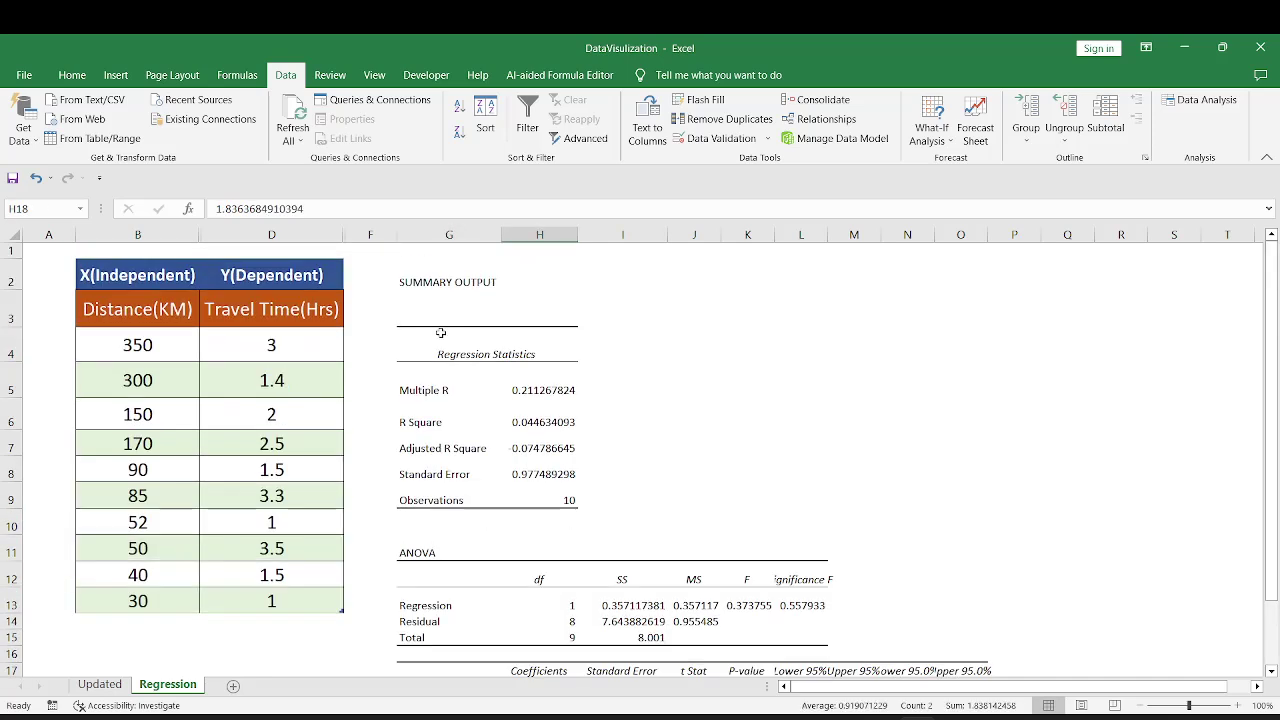
{"action": "left_click_drag", "start_coordinate": [443, 343], "coordinate": [575, 505]}
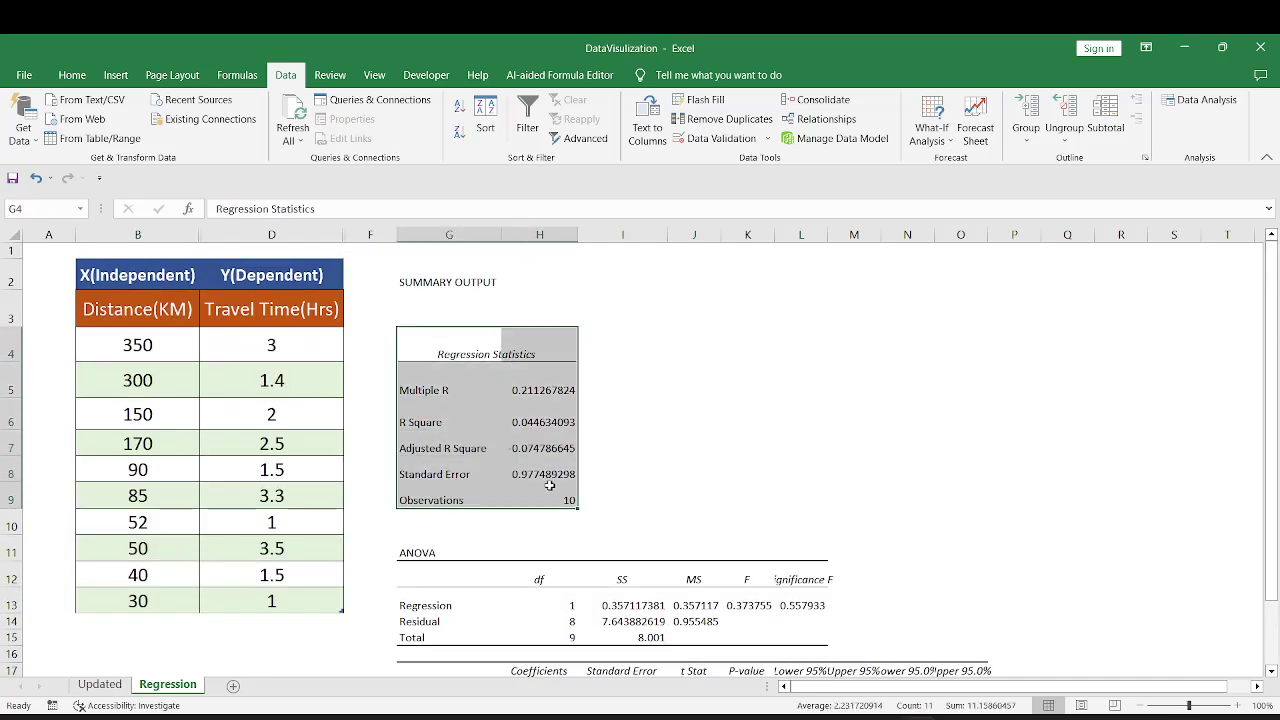
Show the regression statistics in H5:H8, from Multiple R to Standard Error, with four decimal places
{"action": "left_click", "coordinate": [555, 402]}
{"action": "left_click_drag", "start_coordinate": [540, 385], "coordinate": [546, 470]}
{"action": "left_click", "coordinate": [76, 78]}
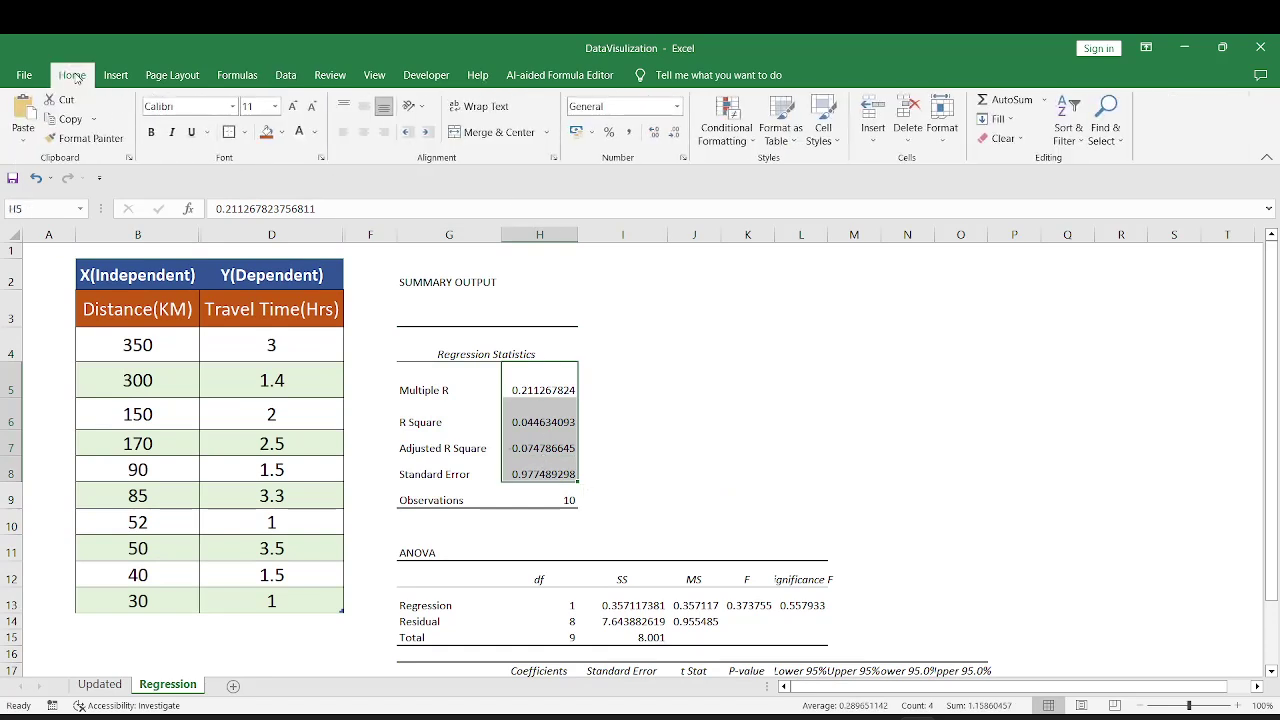
{"action": "left_click", "coordinate": [676, 133]}
{"action": "left_click", "coordinate": [676, 133]}
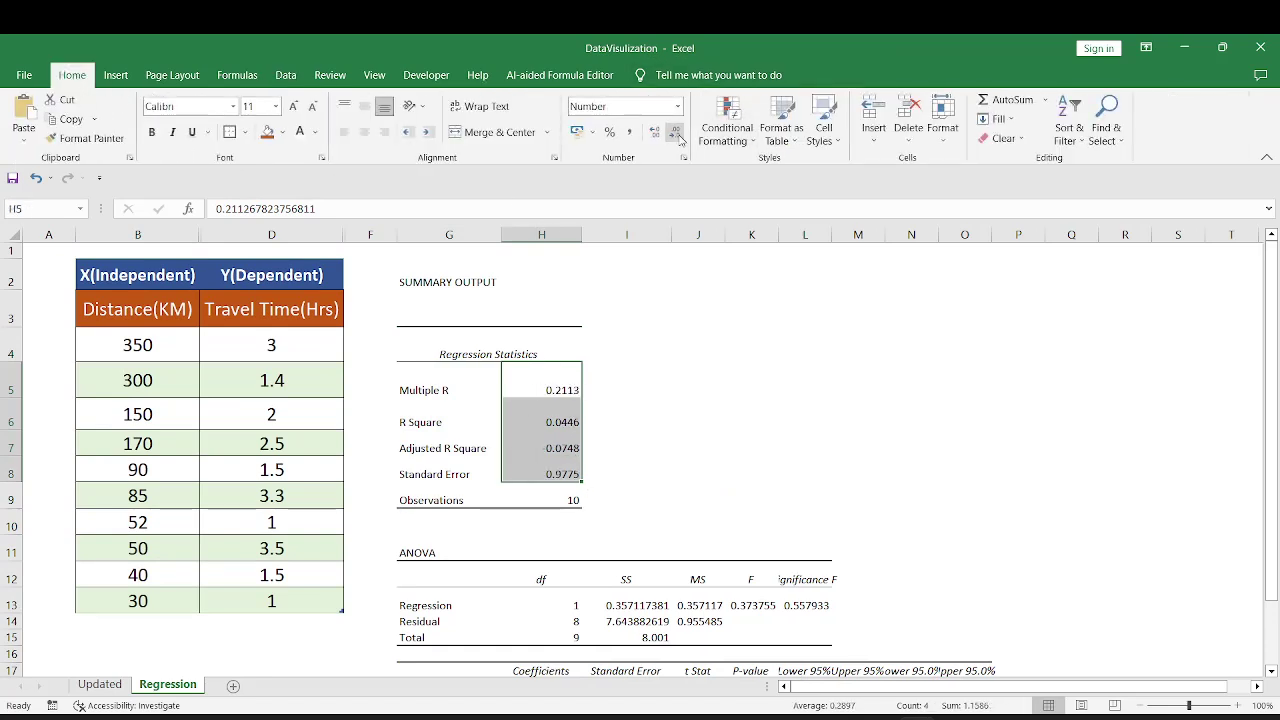
Show the ANOVA values in I13:L15 with three decimal places, and reduce the decimals of the coefficient table's values
{"action": "left_click_drag", "start_coordinate": [612, 605], "coordinate": [817, 640]}
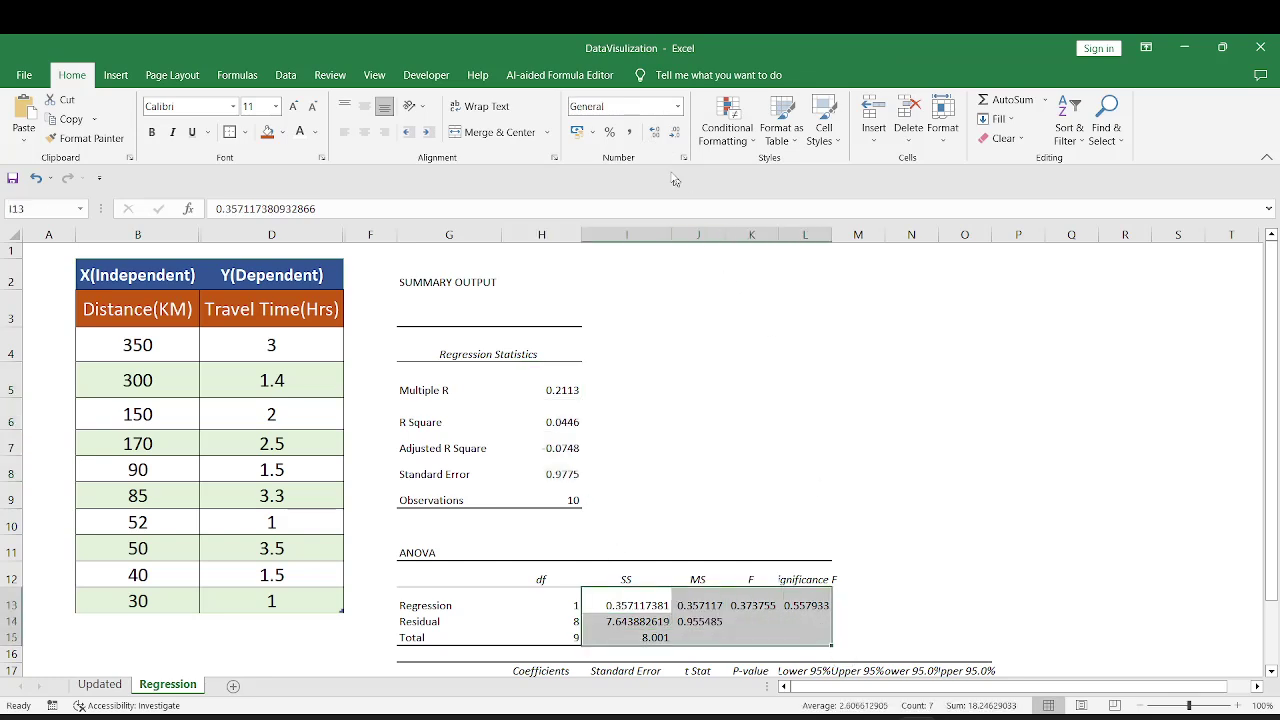
{"action": "left_click", "coordinate": [676, 133]}
{"action": "scroll", "coordinate": [720, 395], "scroll_direction": "down", "scroll_amount": 4}
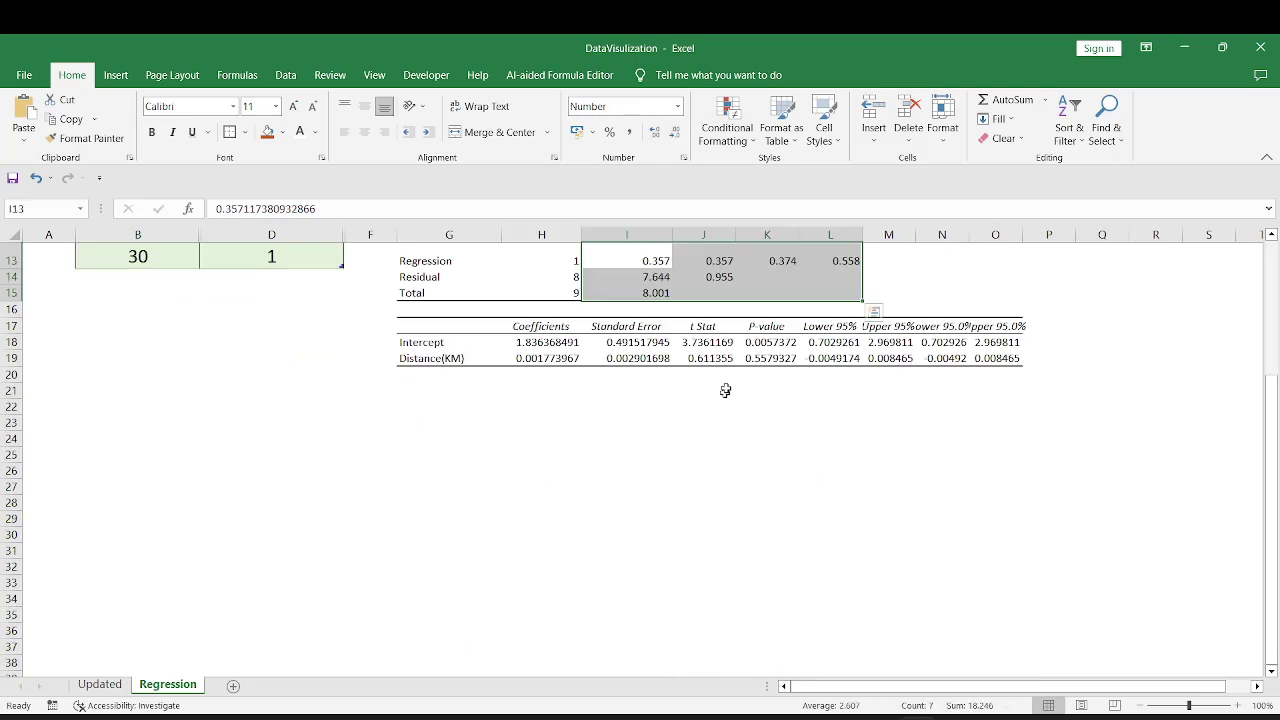
{"action": "left_click", "coordinate": [525, 343]}
{"action": "left_click_drag", "start_coordinate": [525, 343], "coordinate": [955, 360]}
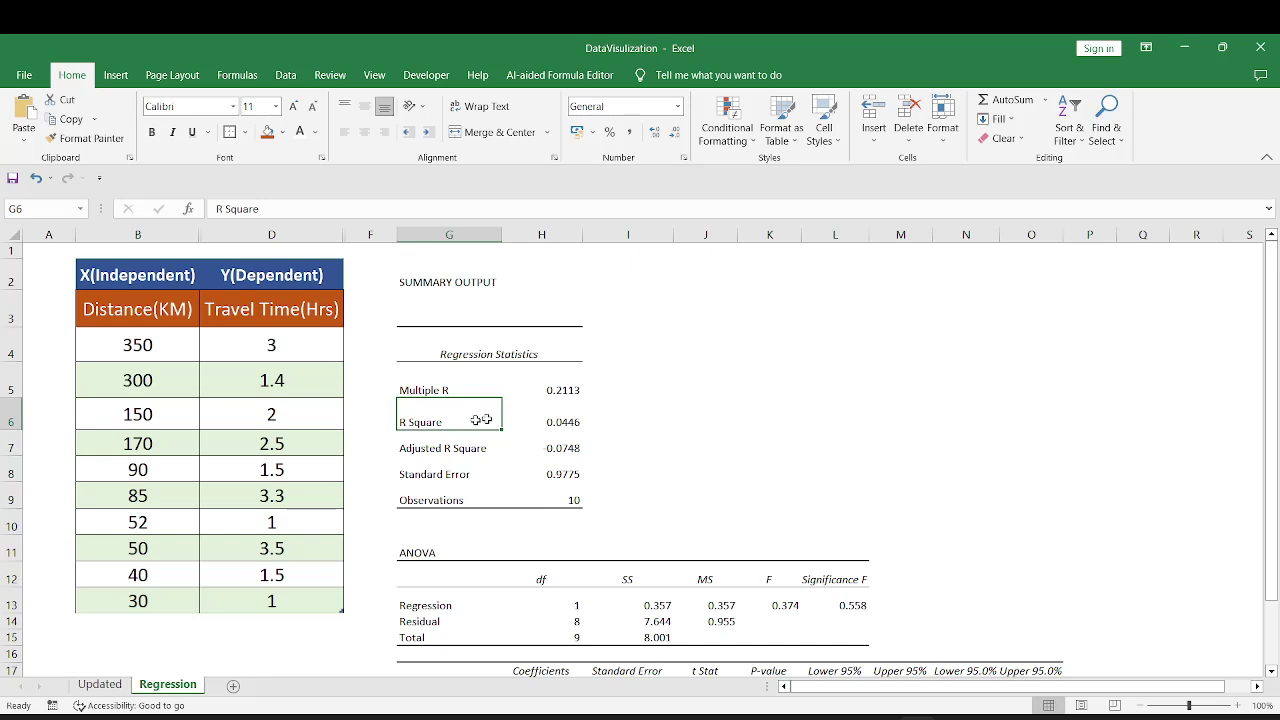
Examine the R Square and Standard Error values, and highlight the whole Regression Statistics block
{"action": "left_click", "coordinate": [531, 413]}
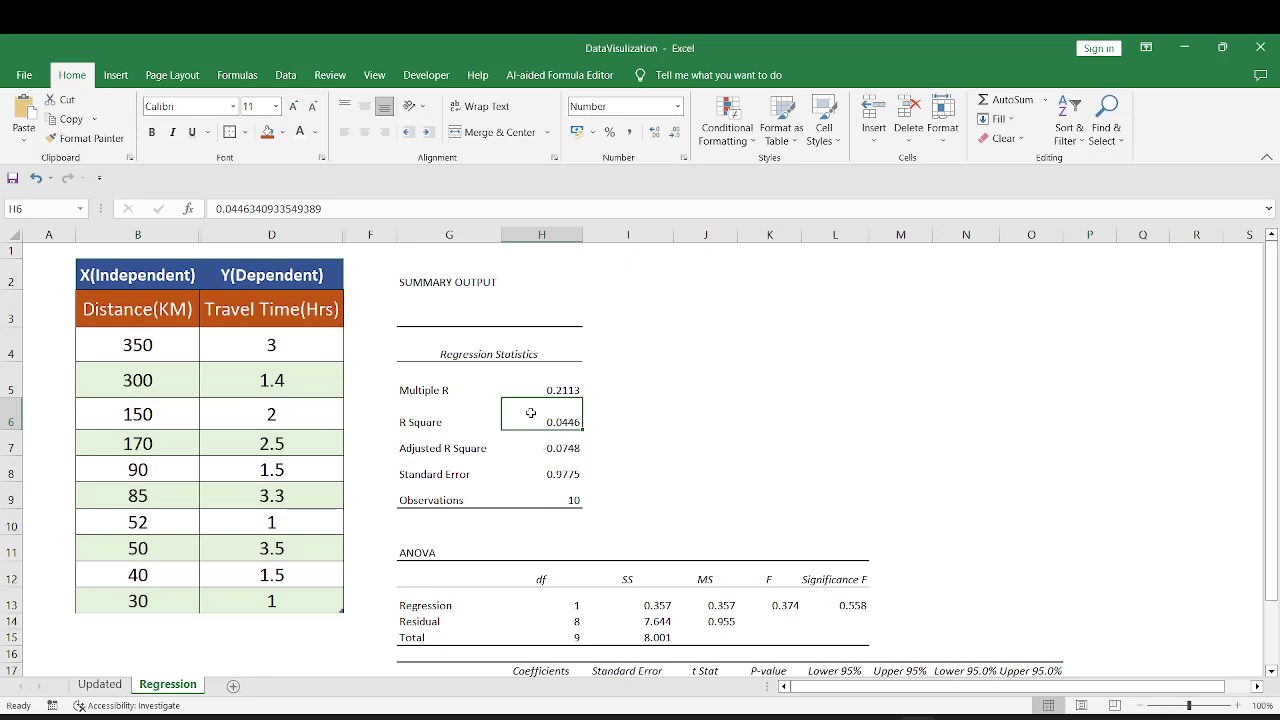
{"action": "left_click_drag", "start_coordinate": [440, 474], "coordinate": [551, 484]}
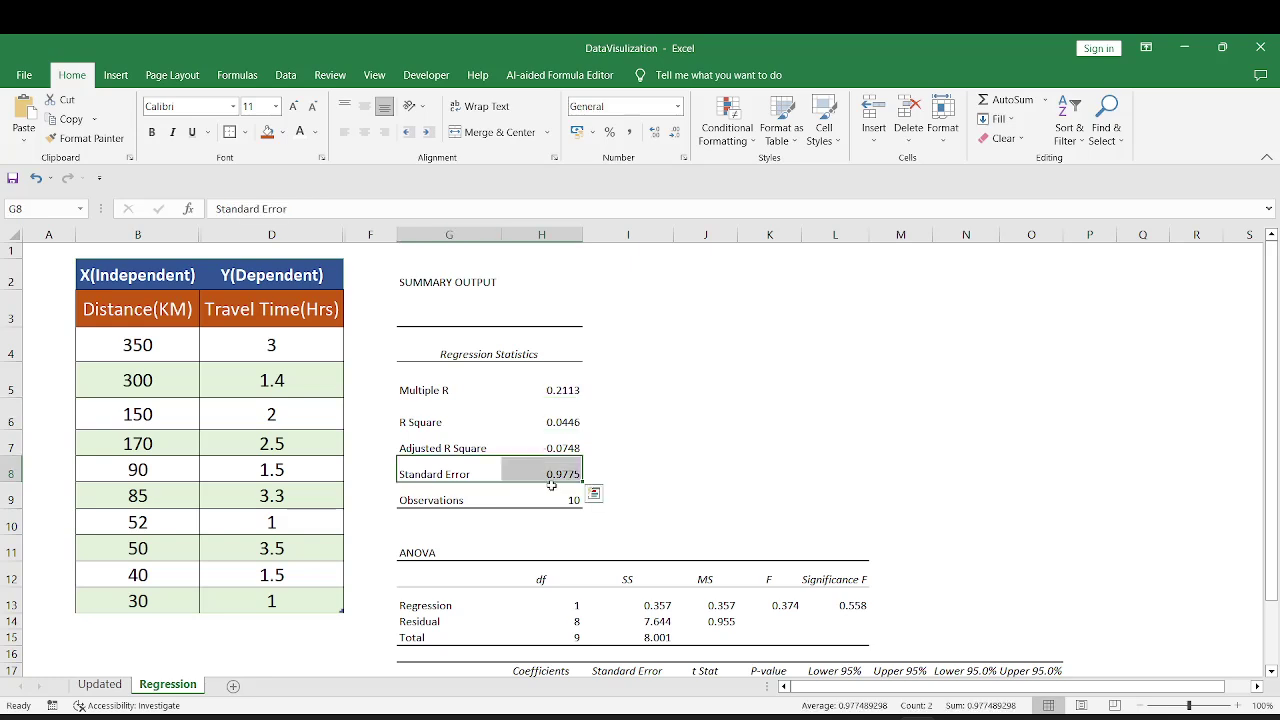
{"action": "left_click", "coordinate": [542, 476]}
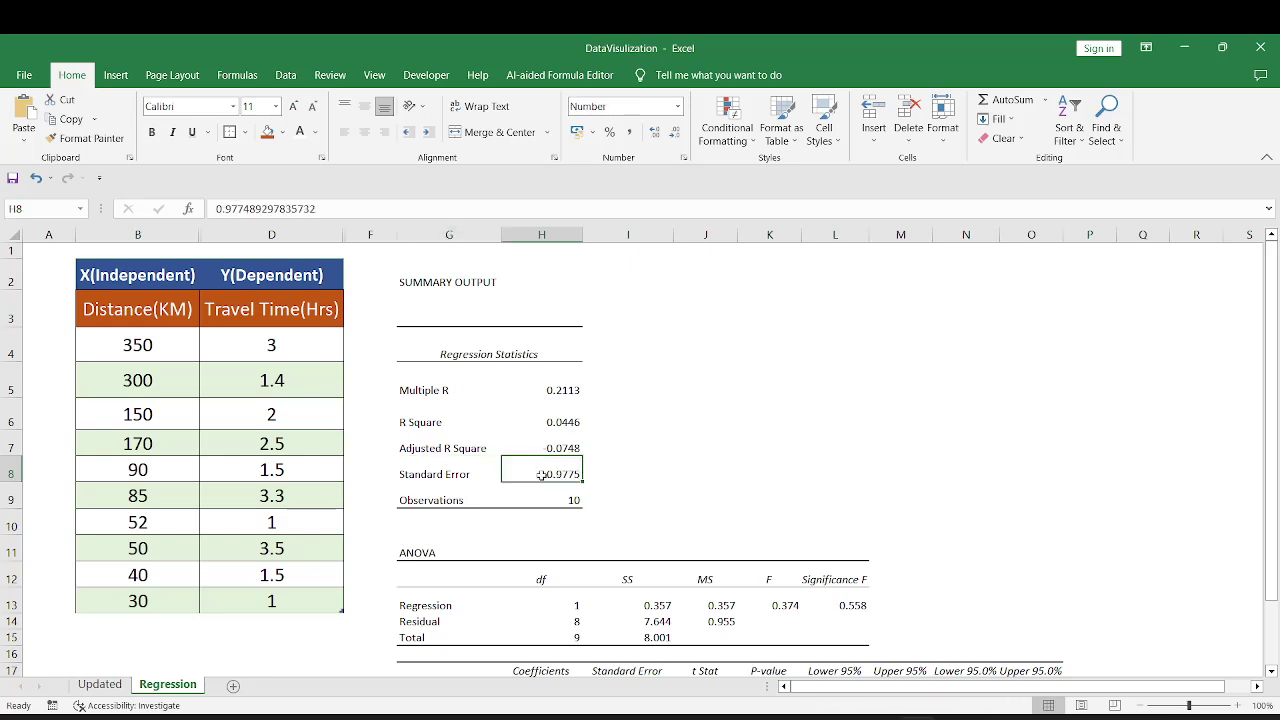
{"action": "left_click_drag", "start_coordinate": [566, 393], "coordinate": [562, 474]}
{"action": "left_click", "coordinate": [621, 469]}
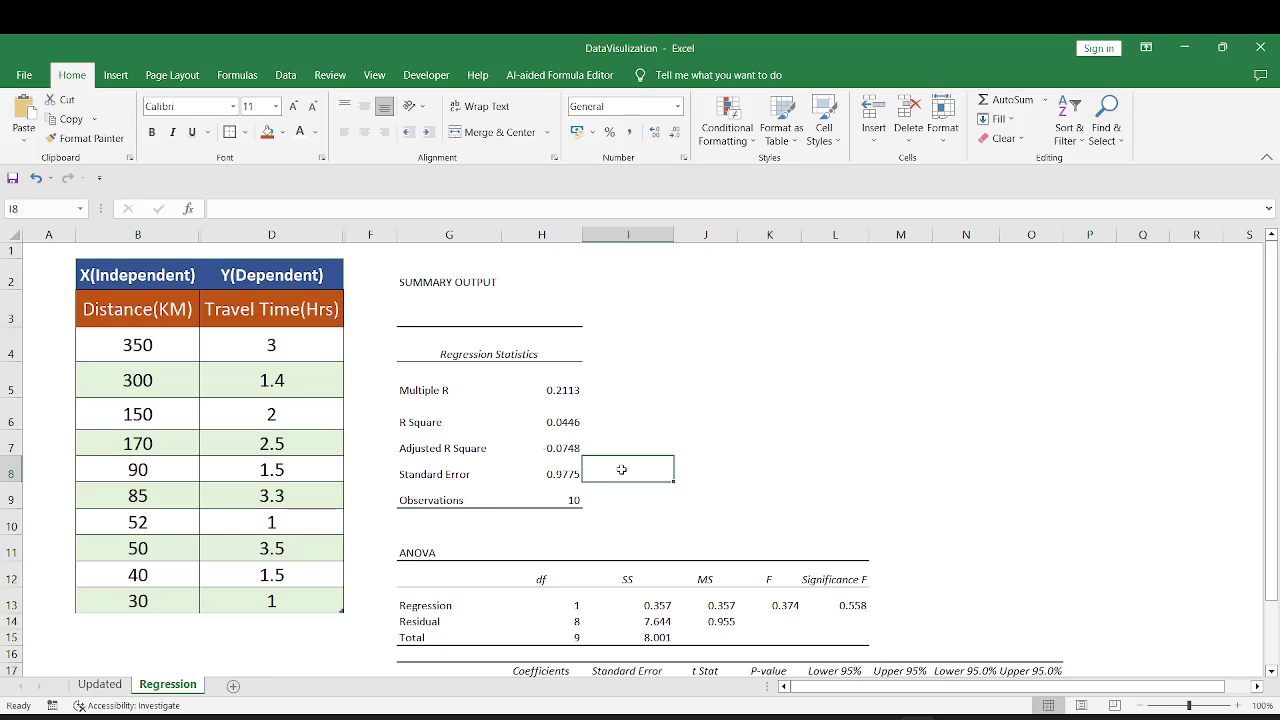
{"action": "left_click", "coordinate": [567, 469]}
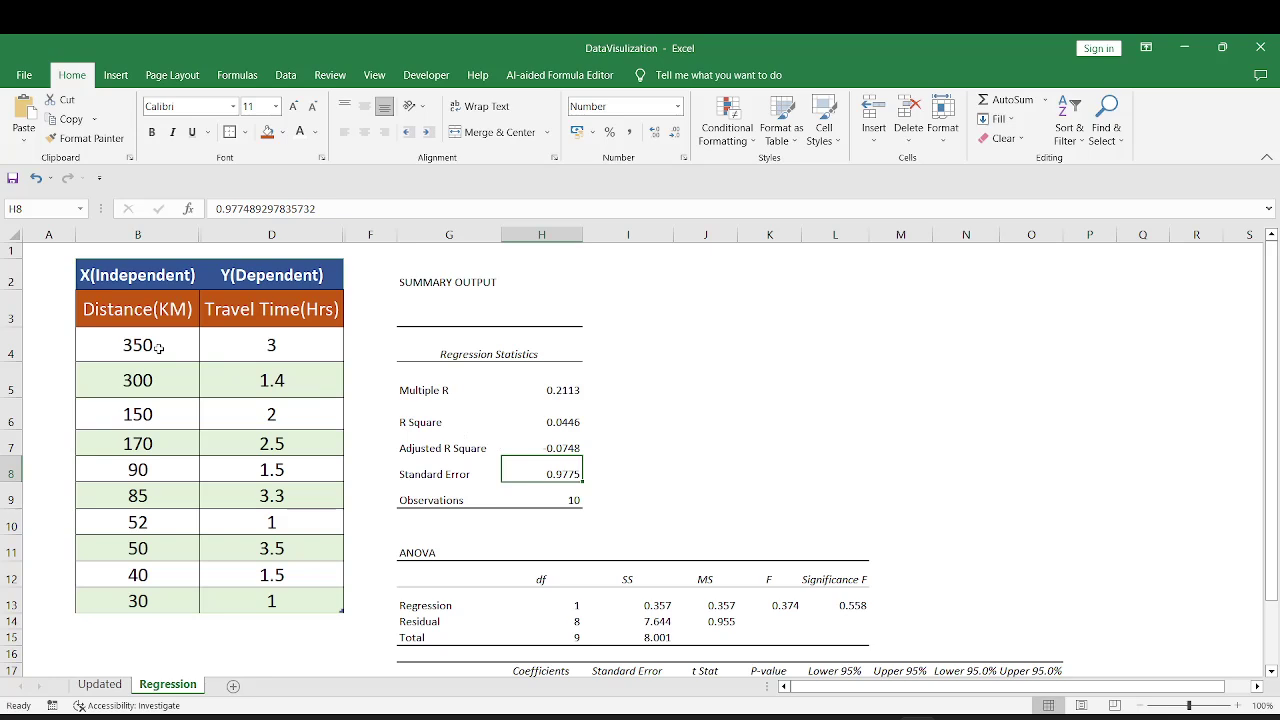
{"action": "left_click_drag", "start_coordinate": [400, 340], "coordinate": [578, 500]}
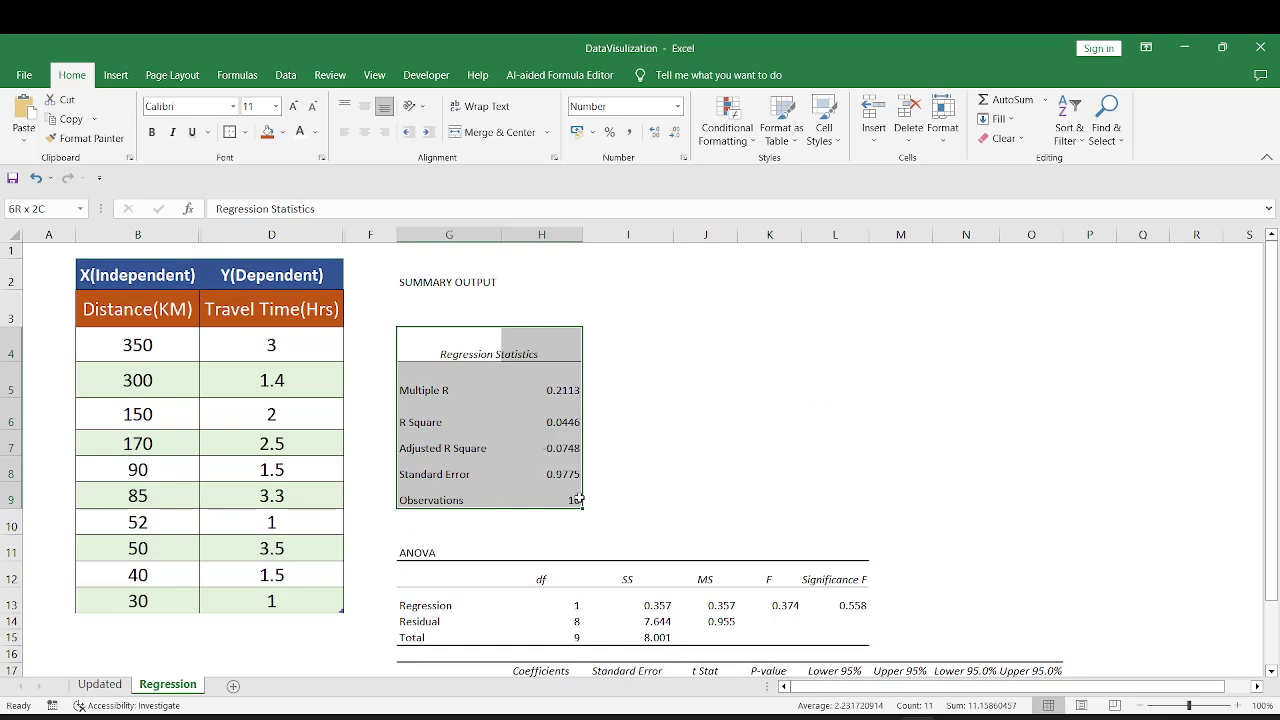
Examine the Regression Statistics block, its Standard Error value and the ANOVA heading in the summary output
{"action": "left_click", "coordinate": [587, 497]}
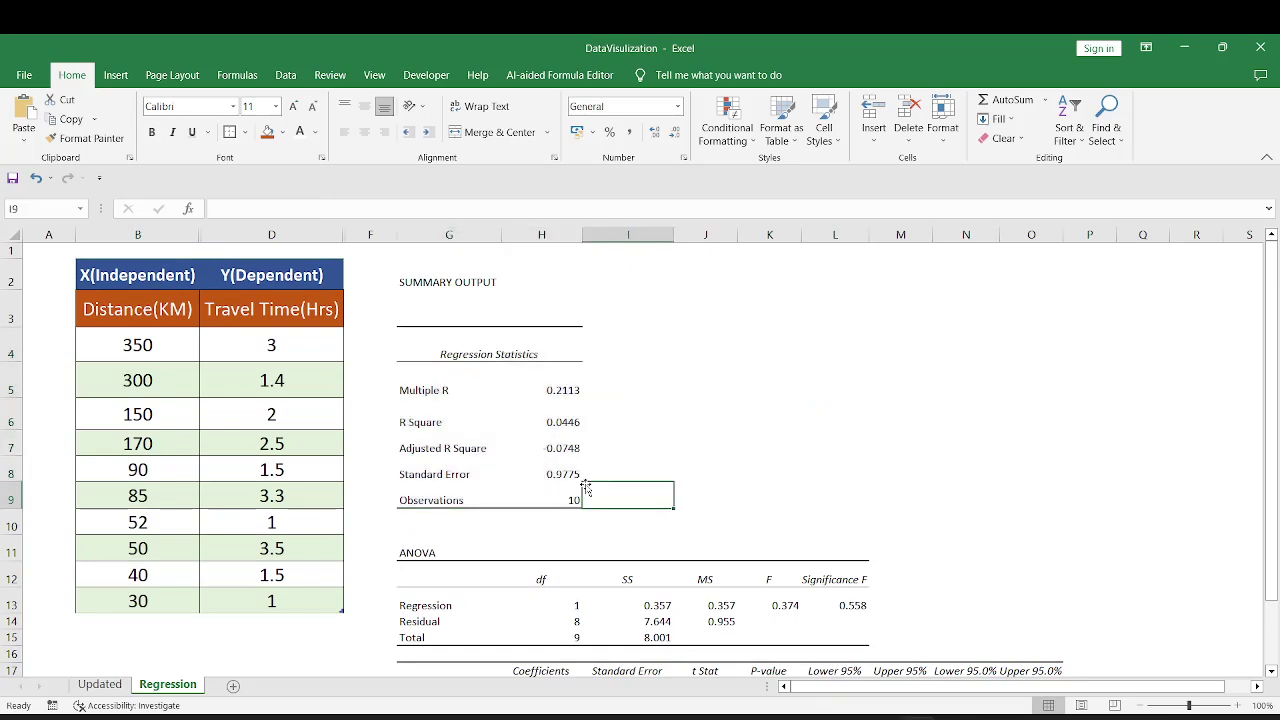
{"action": "left_click", "coordinate": [427, 350]}
{"action": "key", "text": "Down"}
{"action": "key", "text": "Down"}
{"action": "key", "text": "Down"}
{"action": "key", "text": "Down"}
{"action": "key", "text": "Down"}
{"action": "key", "text": "Down"}
{"action": "key", "text": "Down"}
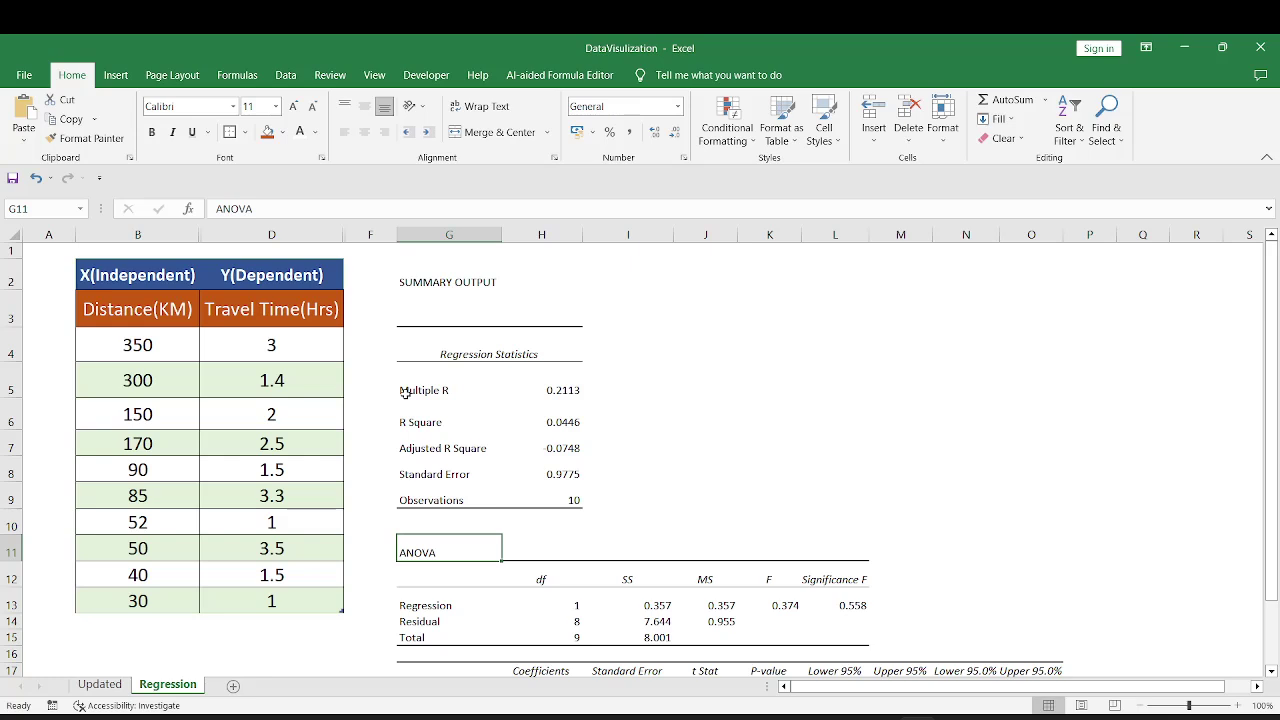
{"action": "key", "text": "Up"}
{"action": "key", "text": "Up"}
{"action": "key", "text": "Up"}
{"action": "key", "text": "Right"}
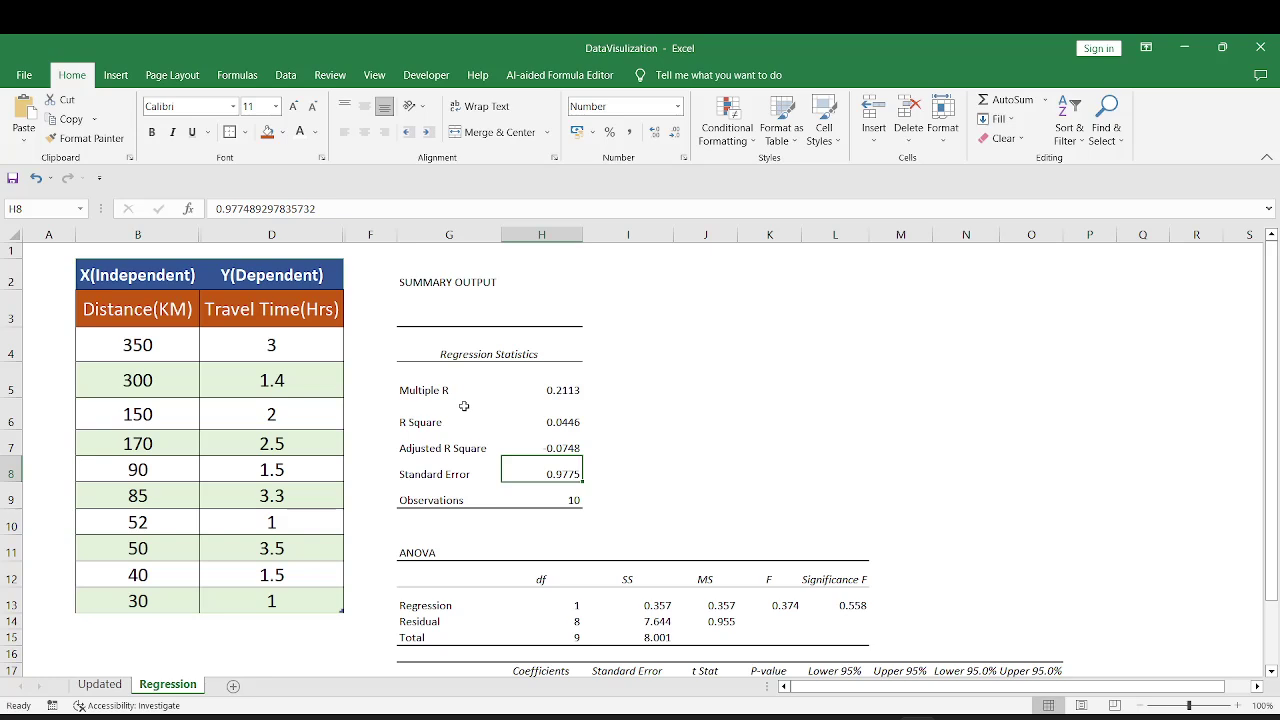
{"action": "left_click", "coordinate": [515, 354]}
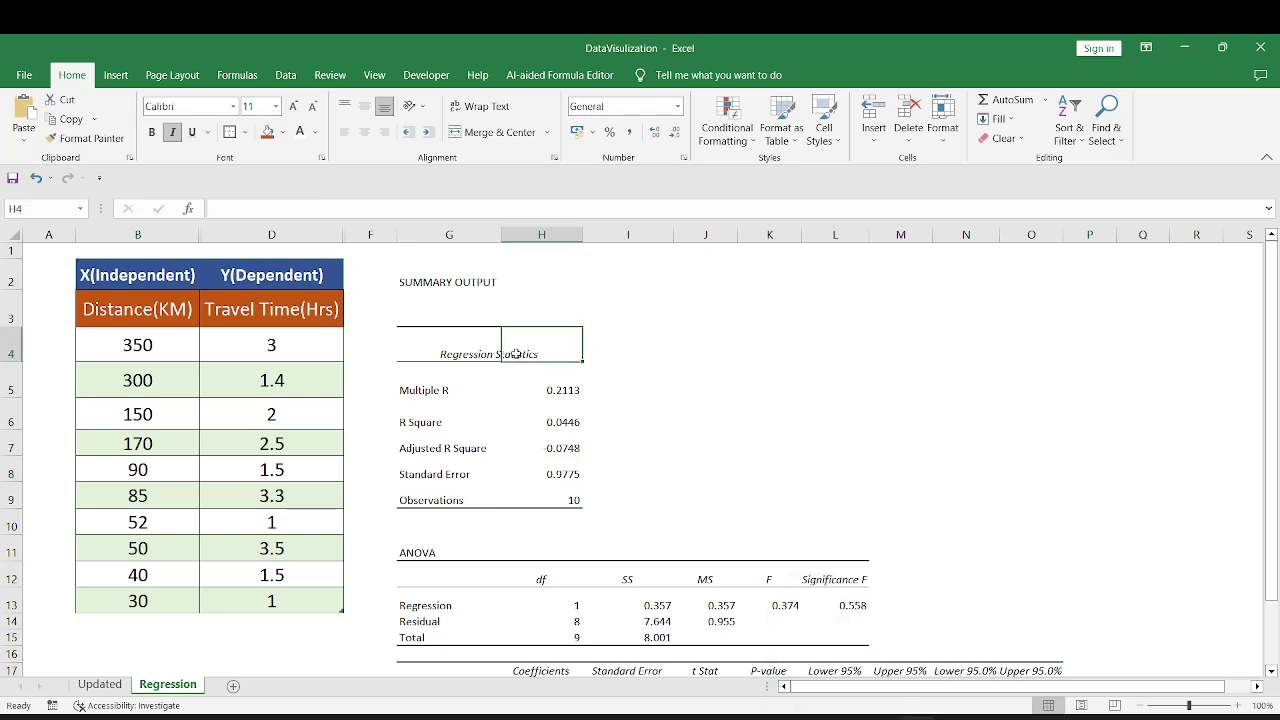
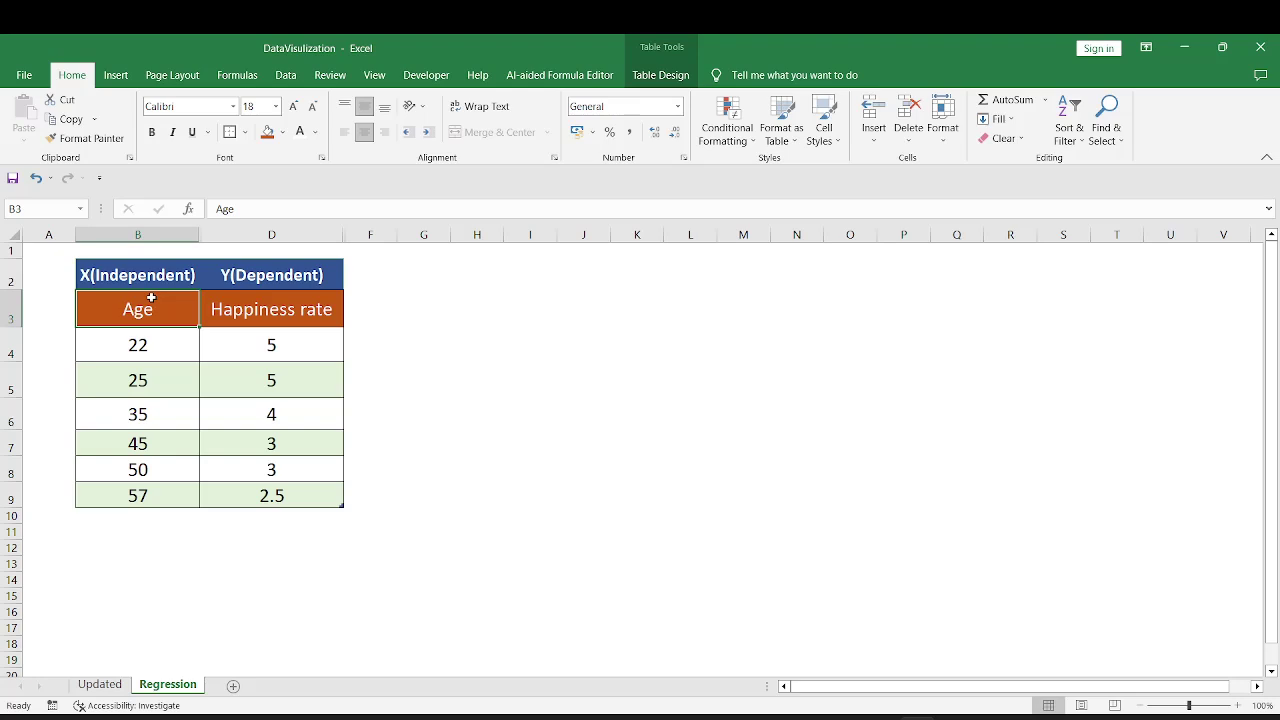
Insert a markers-only scatter chart from the Age and Happiness rate data in B3:D9 and place it beside the table
{"action": "left_click_drag", "start_coordinate": [151, 297], "coordinate": [138, 496]}
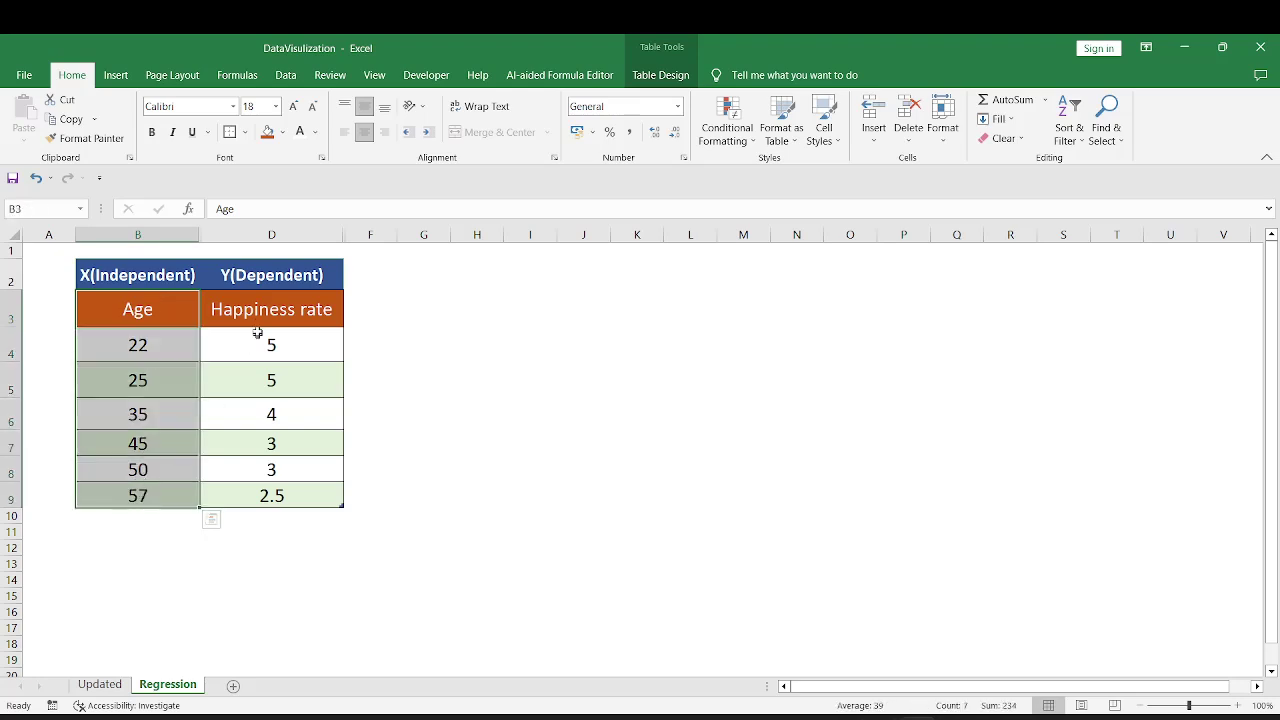
{"action": "left_click_drag", "start_coordinate": [260, 310], "coordinate": [263, 491]}
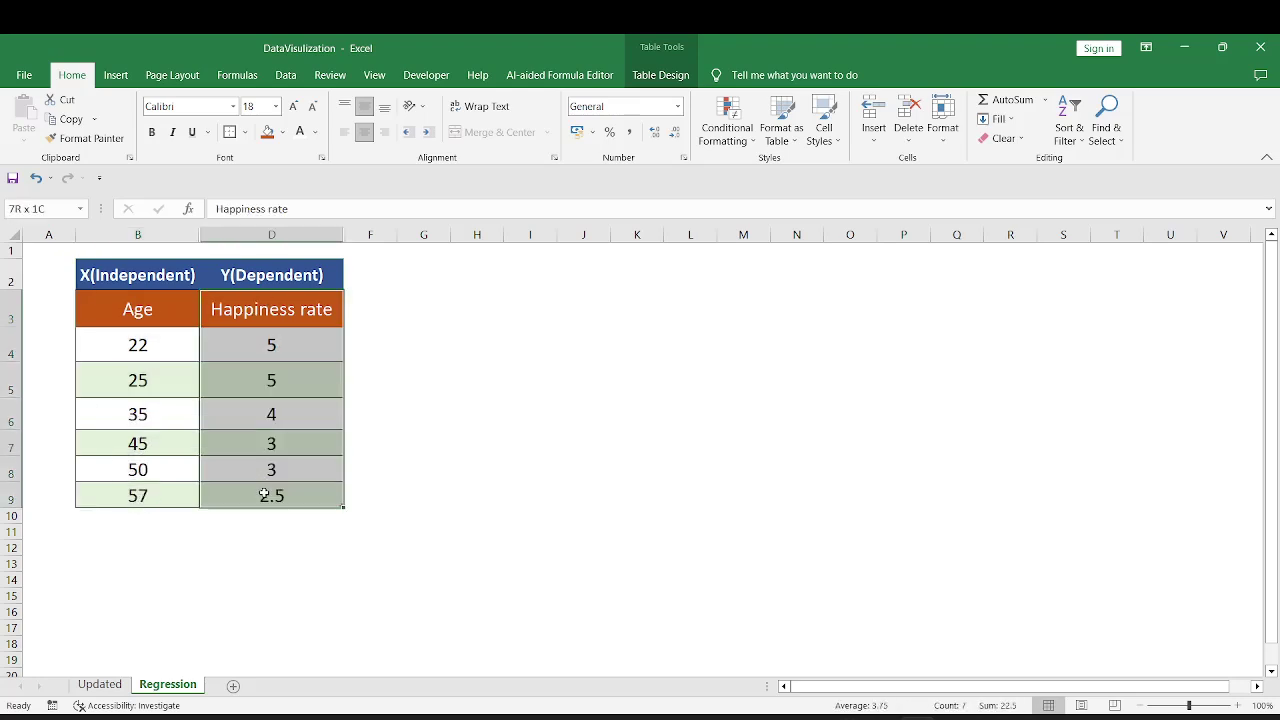
{"action": "left_click", "coordinate": [138, 344]}
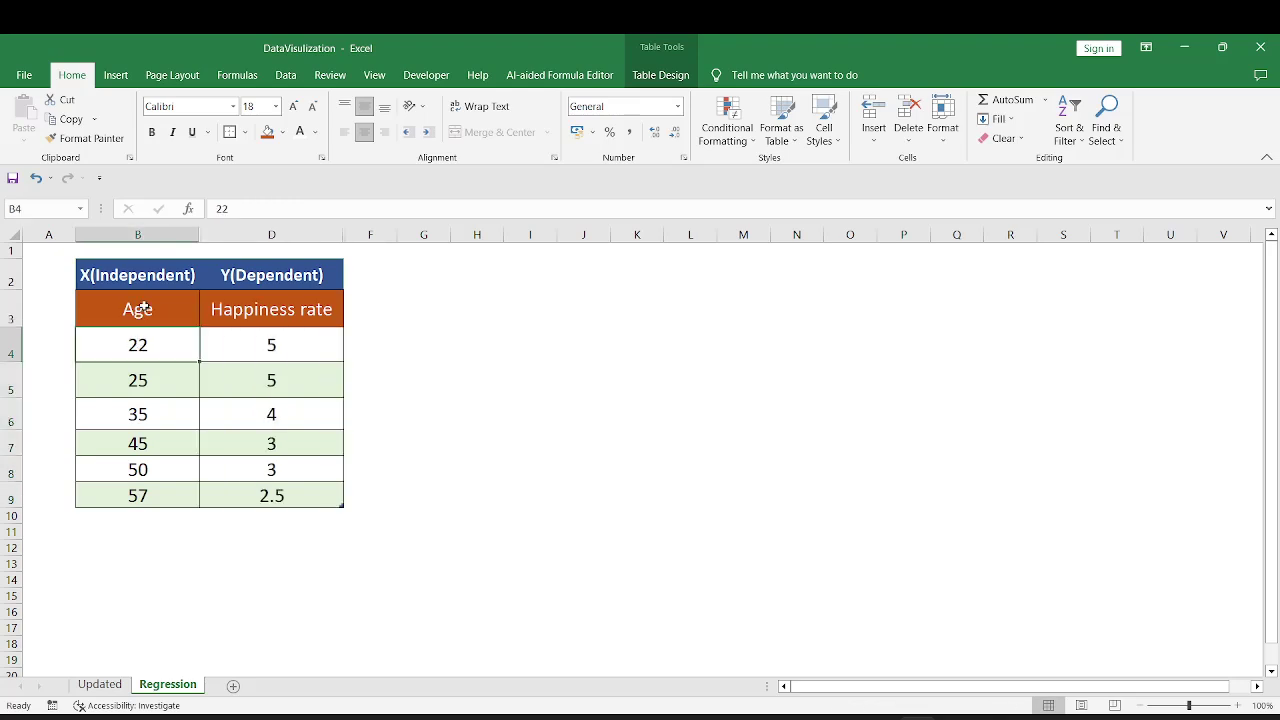
{"action": "left_click", "coordinate": [144, 308]}
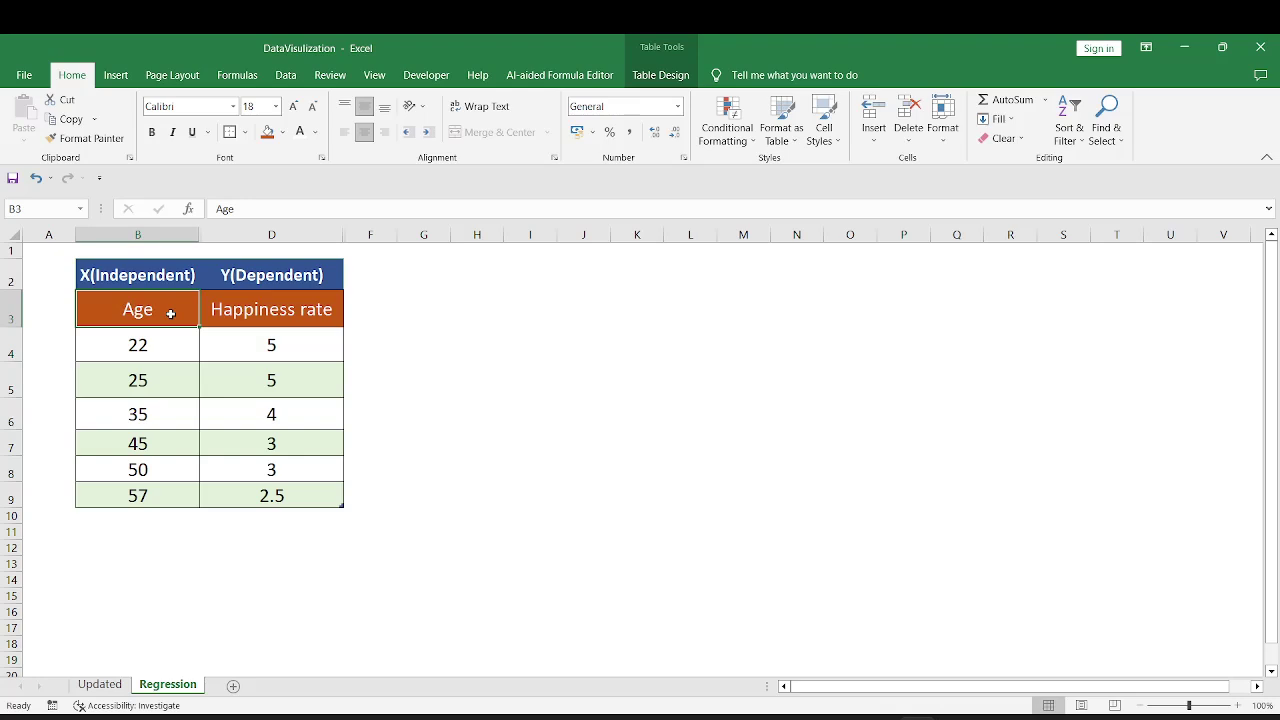
{"action": "left_click_drag", "start_coordinate": [171, 314], "coordinate": [265, 496]}
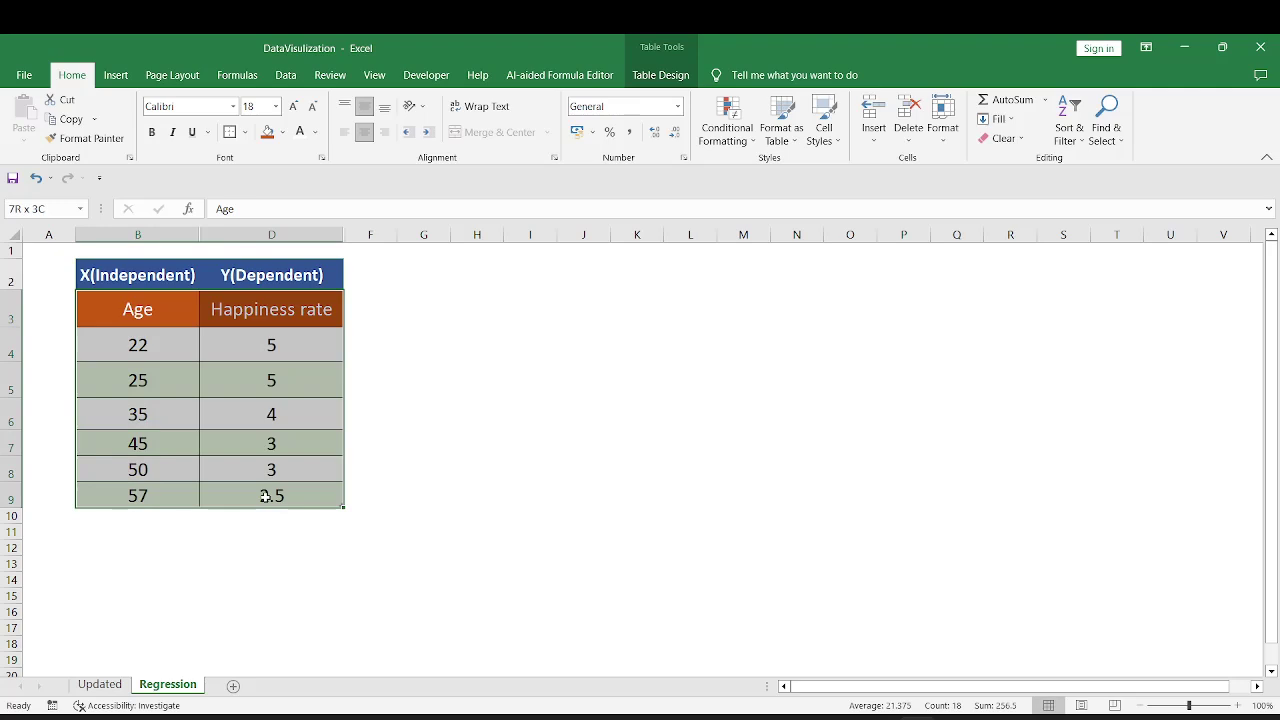
{"action": "left_click", "coordinate": [116, 76]}
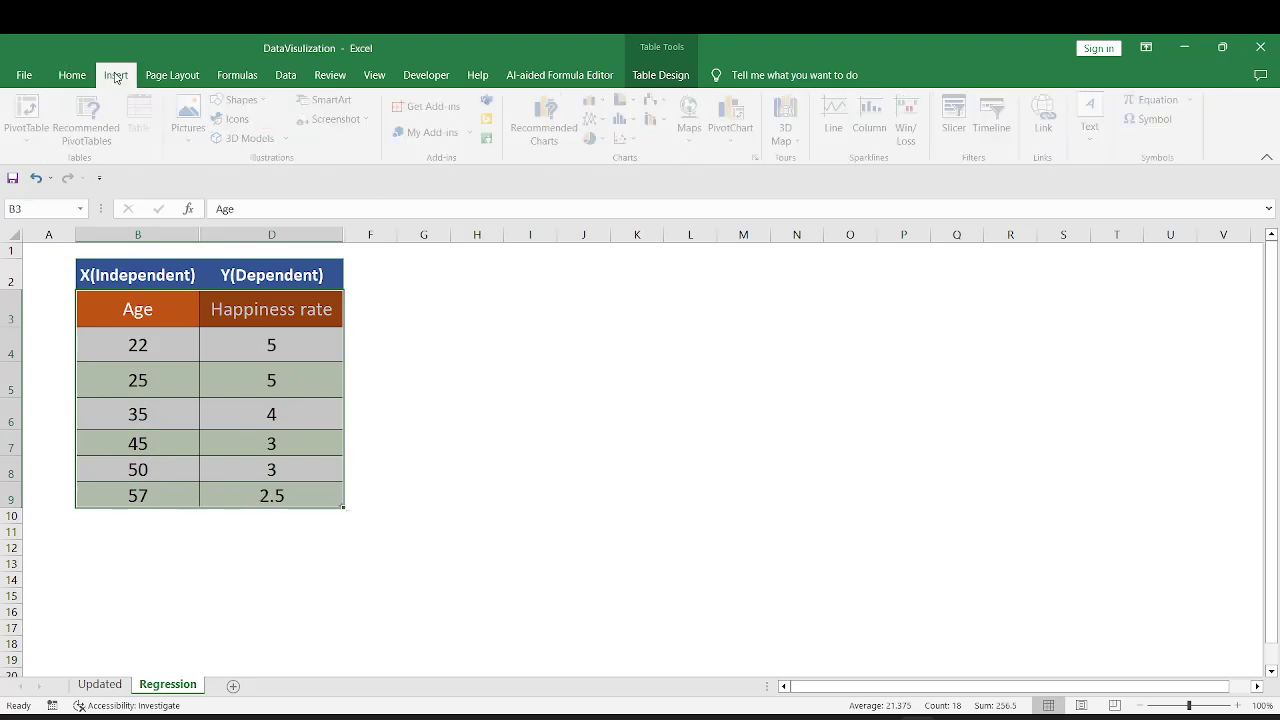
{"action": "left_click", "coordinate": [627, 138]}
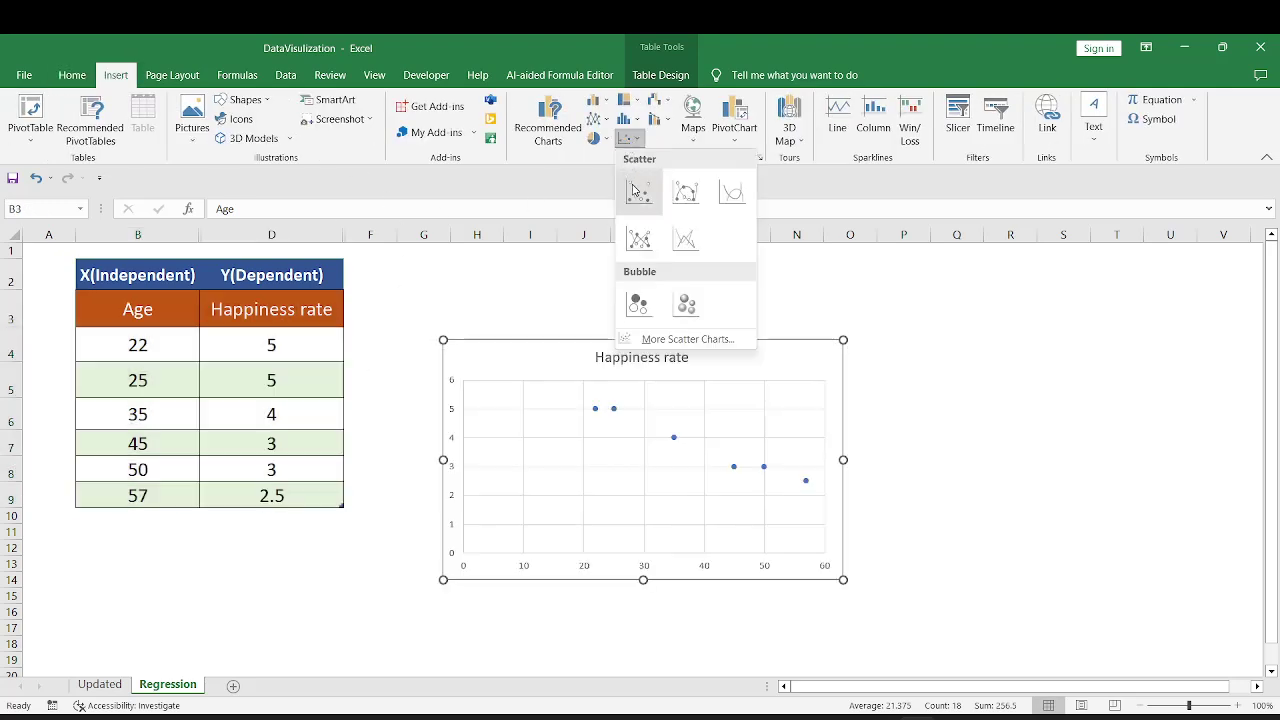
{"action": "left_click", "coordinate": [632, 190]}
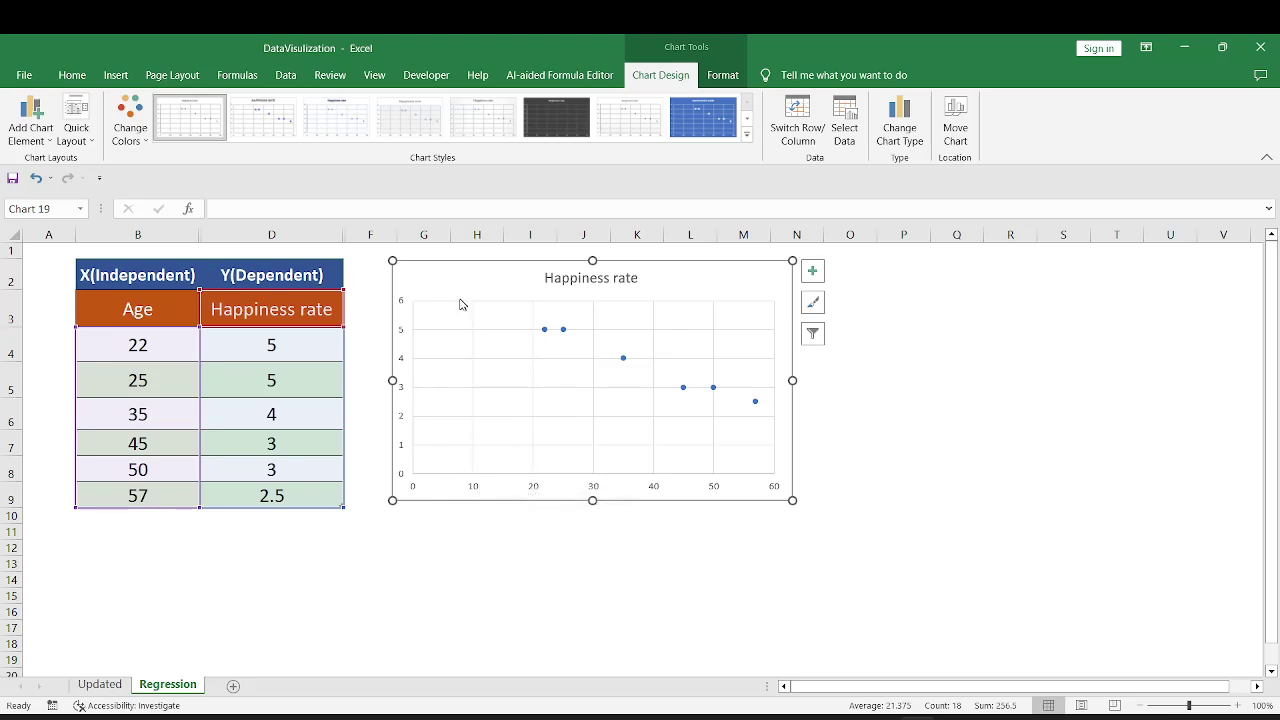
{"action": "left_click", "coordinate": [514, 386]}
{"action": "left_click", "coordinate": [477, 321]}
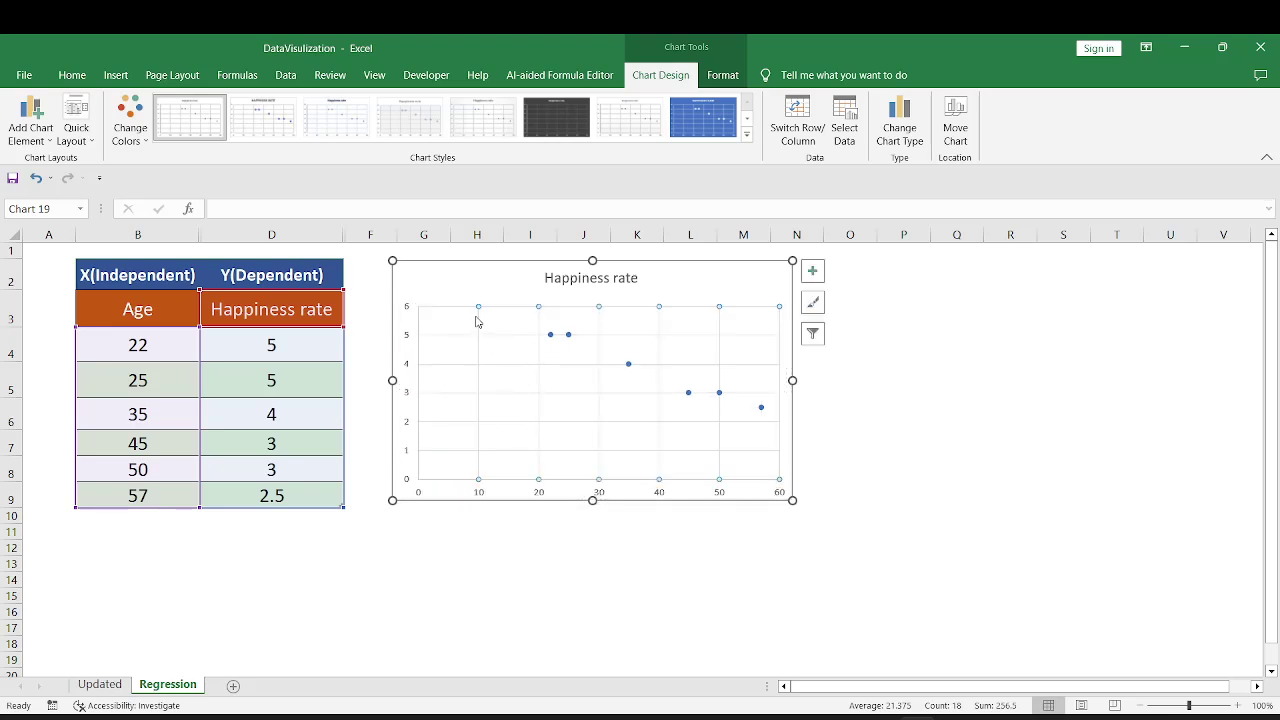
{"action": "left_click_drag", "start_coordinate": [457, 319], "coordinate": [441, 332]}
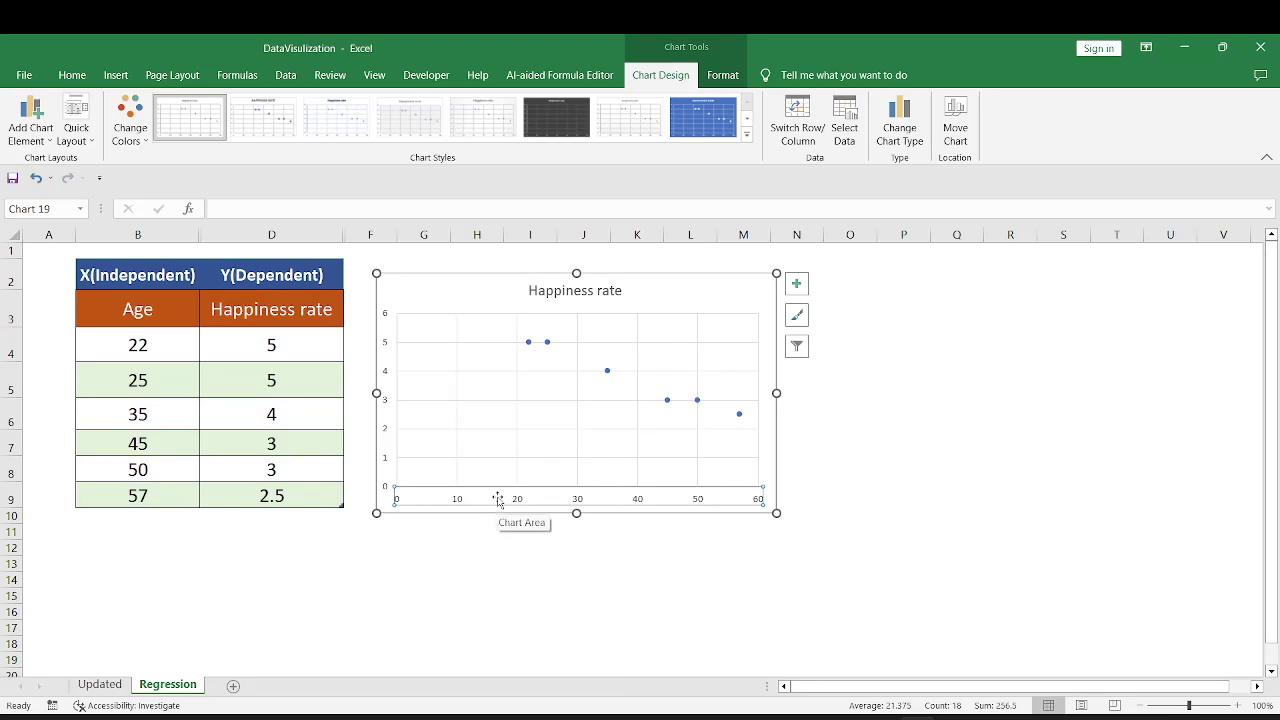
Set the minimum bound of the chart's horizontal axis to 20
{"action": "double_click", "coordinate": [496, 499]}
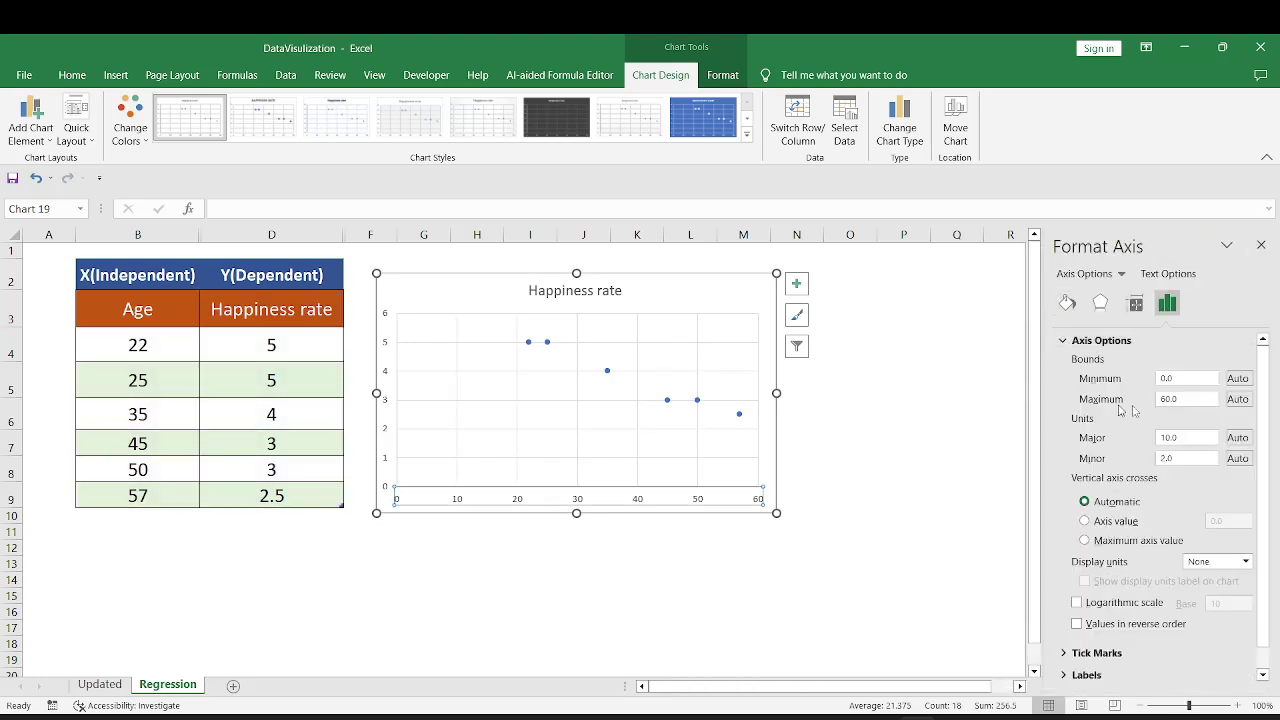
{"action": "left_click", "coordinate": [1184, 378]}
{"action": "type", "text": "20"}
{"action": "key", "text": "Return"}
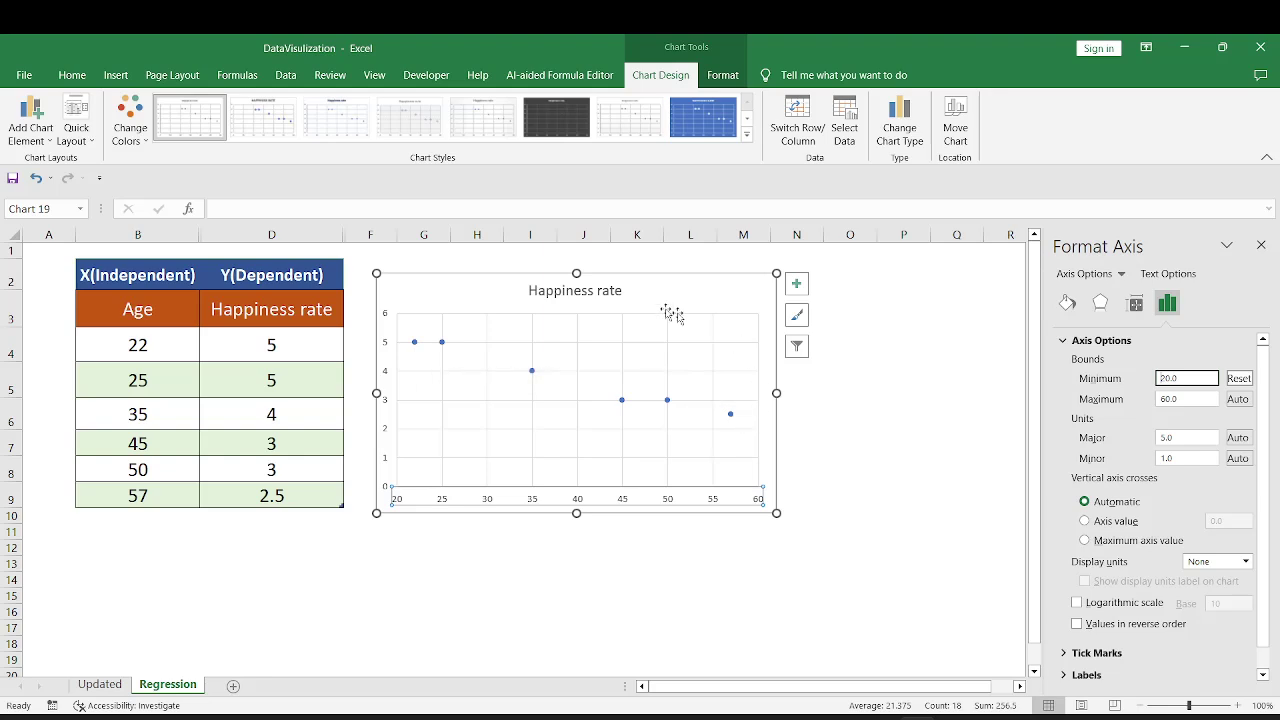
{"action": "left_click", "coordinate": [737, 478]}
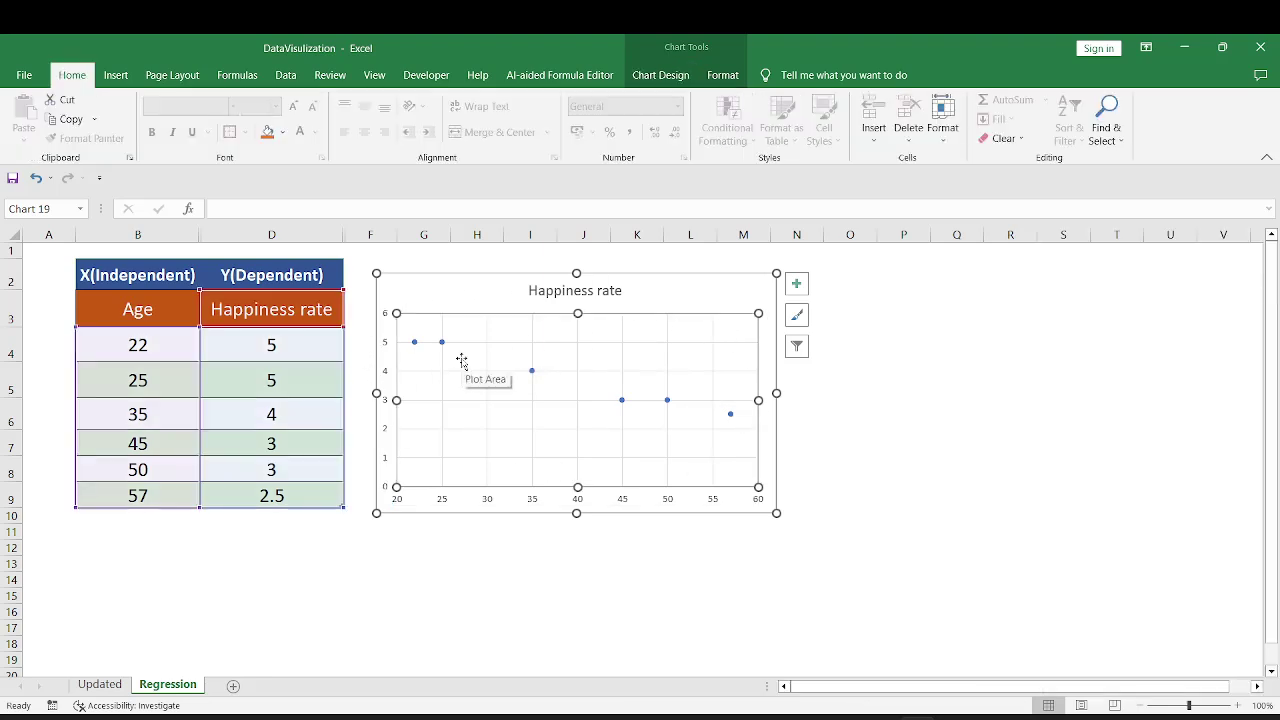
Apply the solid blue chart style to the happiness chart and remove its gridlines
{"action": "left_click", "coordinate": [670, 80]}
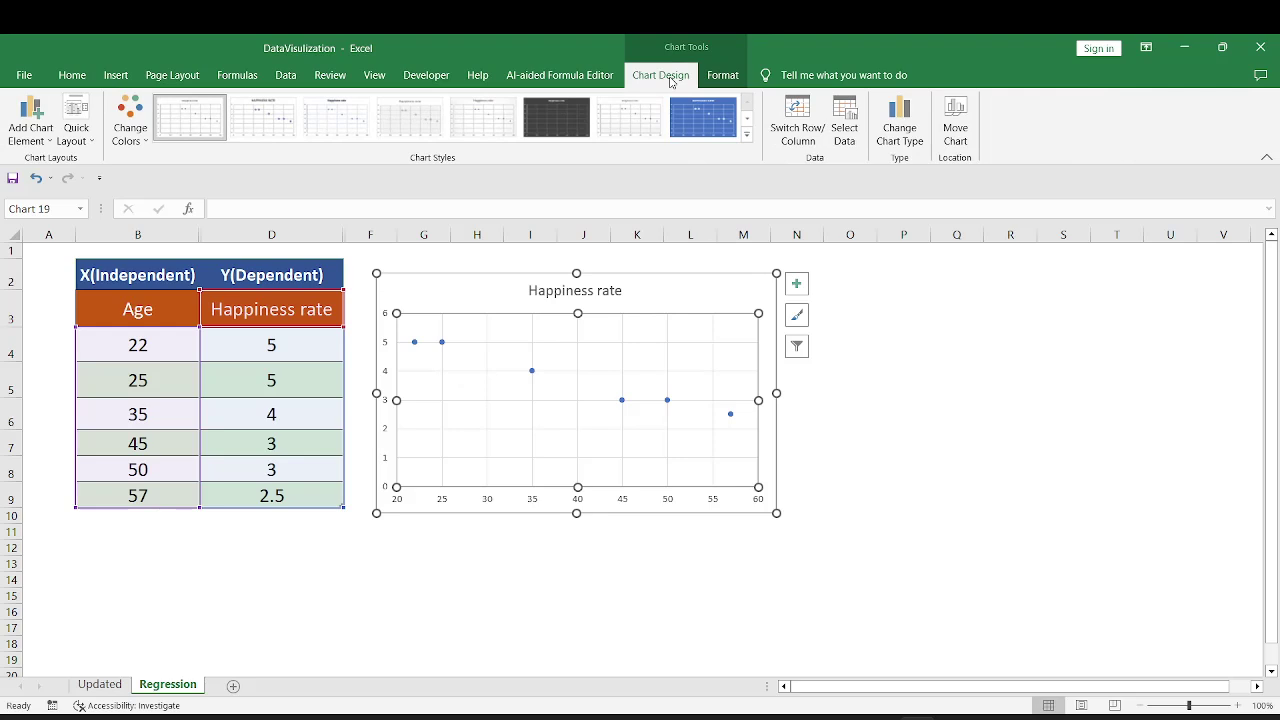
{"action": "left_click", "coordinate": [689, 128]}
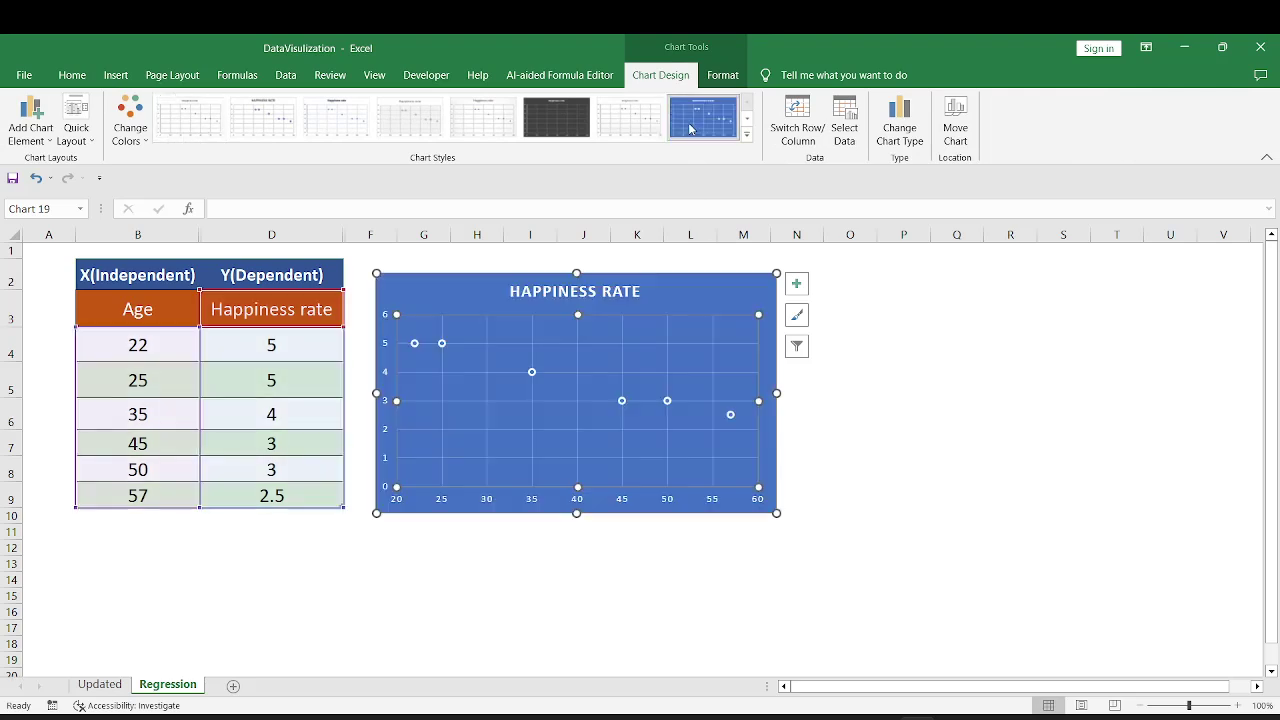
{"action": "left_click", "coordinate": [794, 287]}
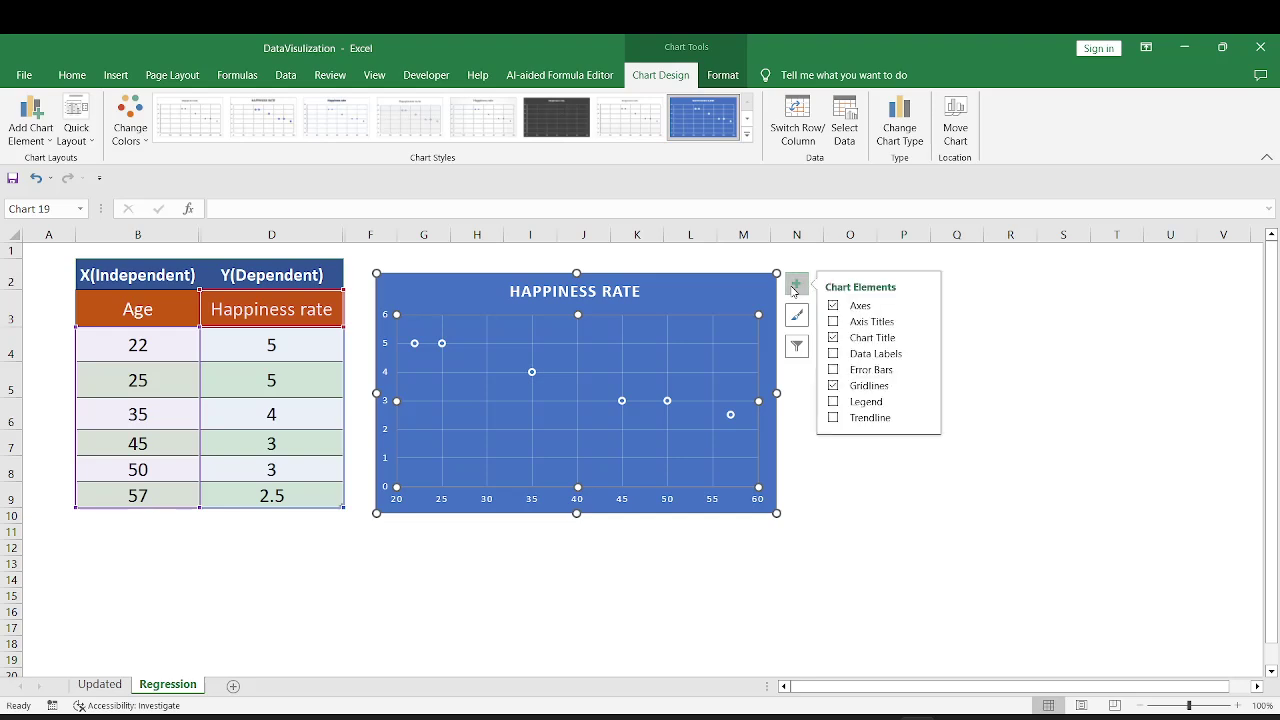
{"action": "left_click", "coordinate": [866, 388]}
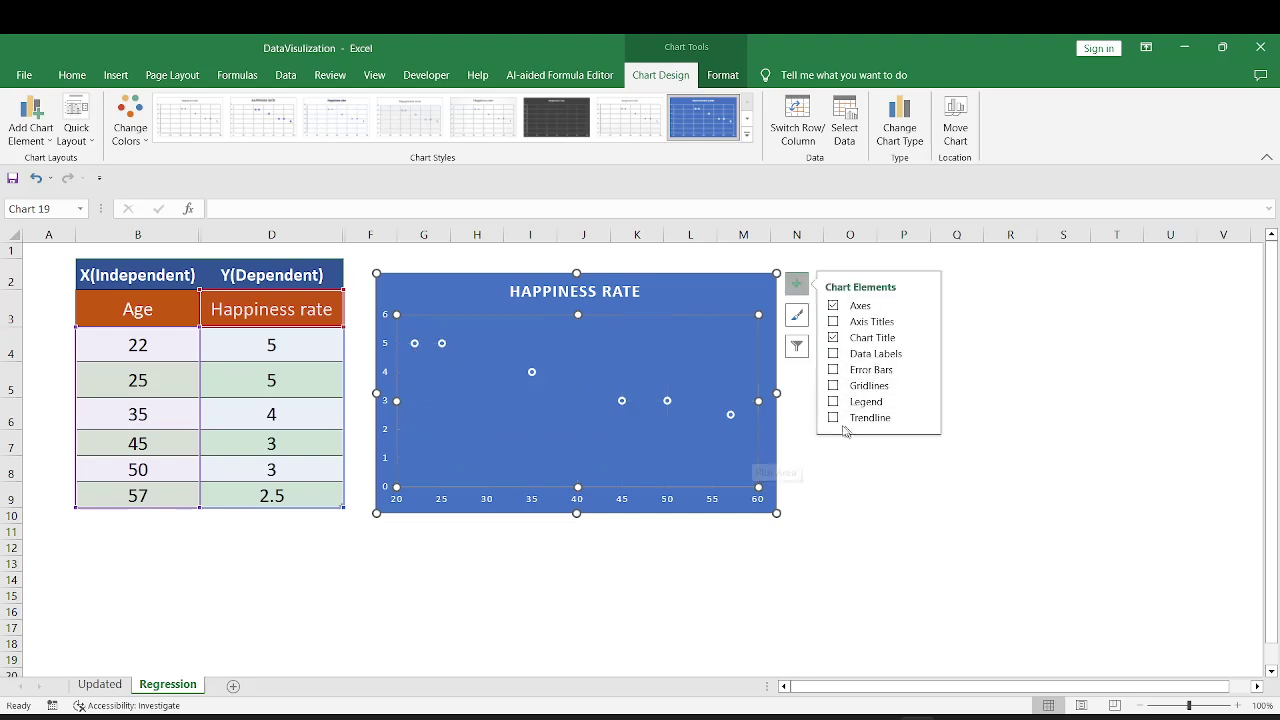
Add a linear trendline displaying its equation and R-squared value, and move that label to the empty area above the line
{"action": "left_click", "coordinate": [925, 418]}
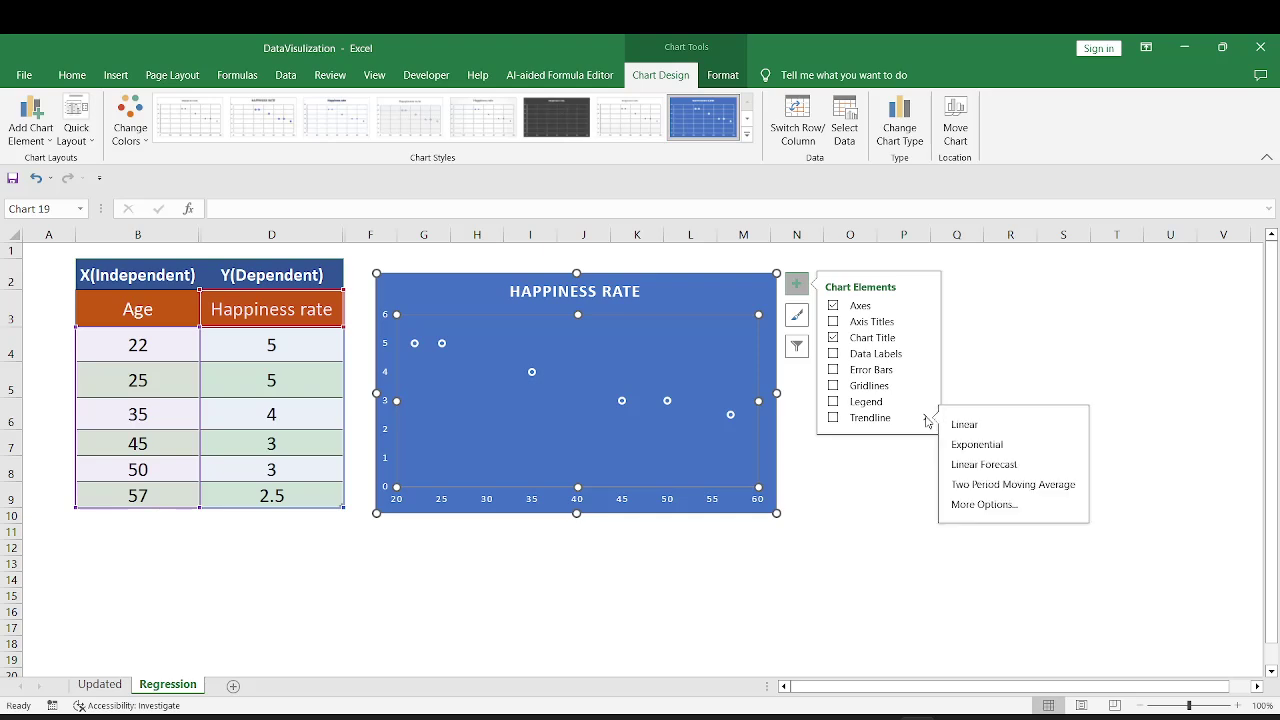
{"action": "left_click", "coordinate": [969, 508]}
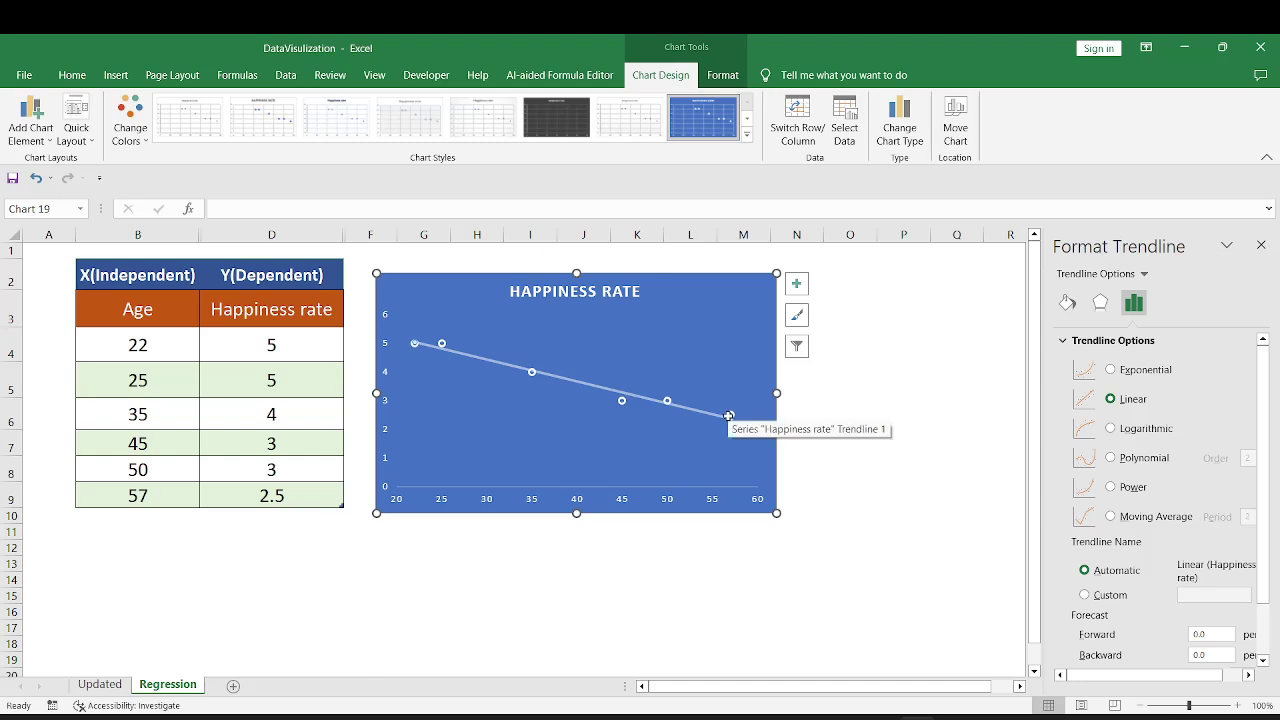
{"action": "scroll", "coordinate": [1160, 560], "scroll_direction": "down", "scroll_amount": 2}
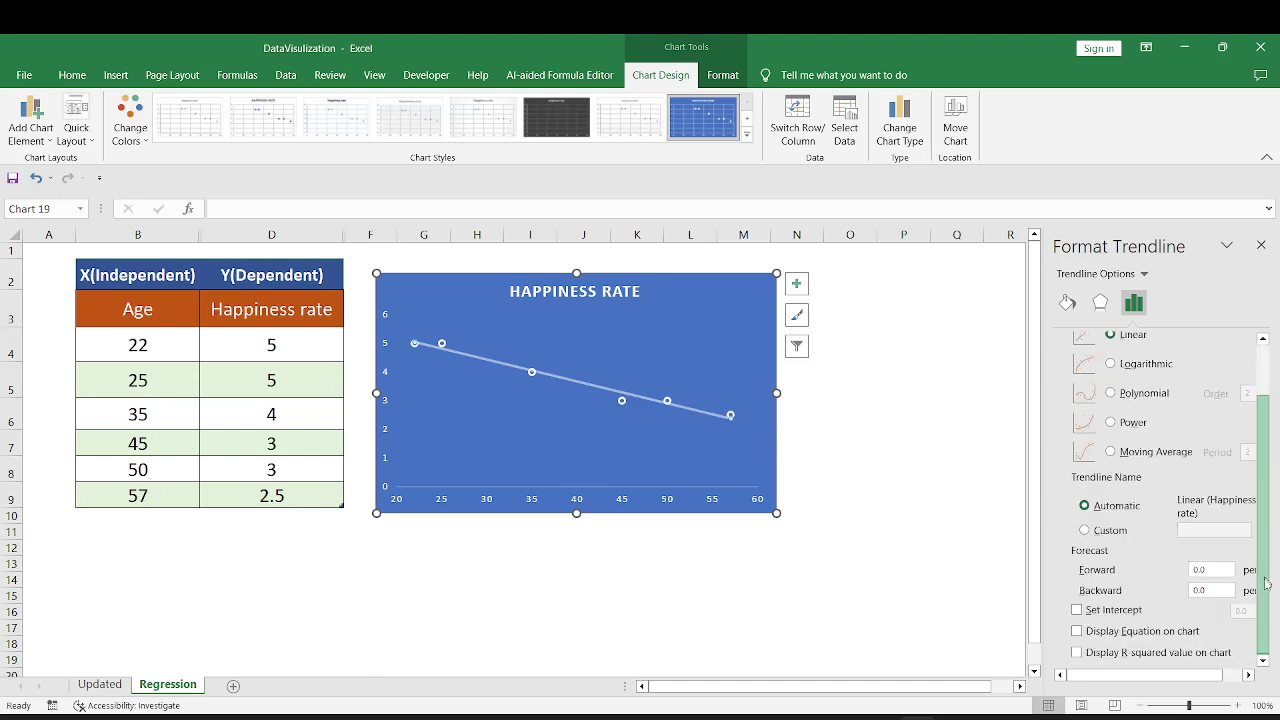
{"action": "left_click", "coordinate": [1077, 632]}
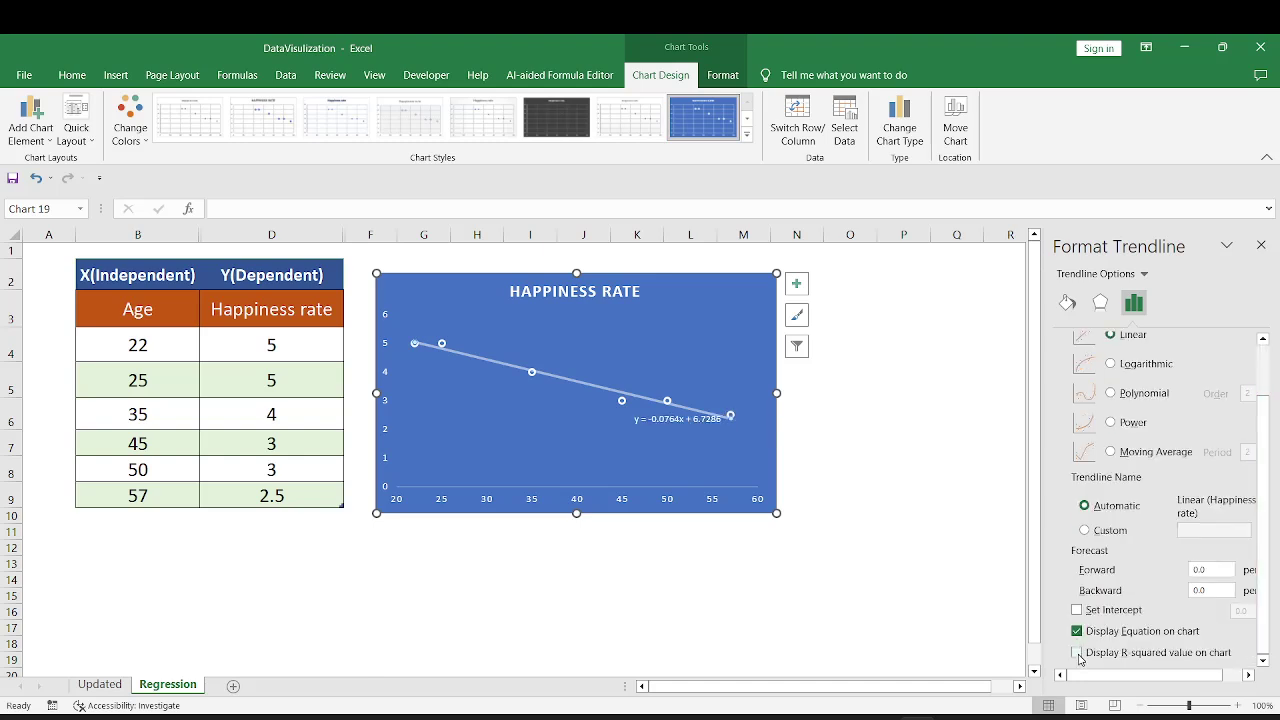
{"action": "left_click", "coordinate": [1077, 653]}
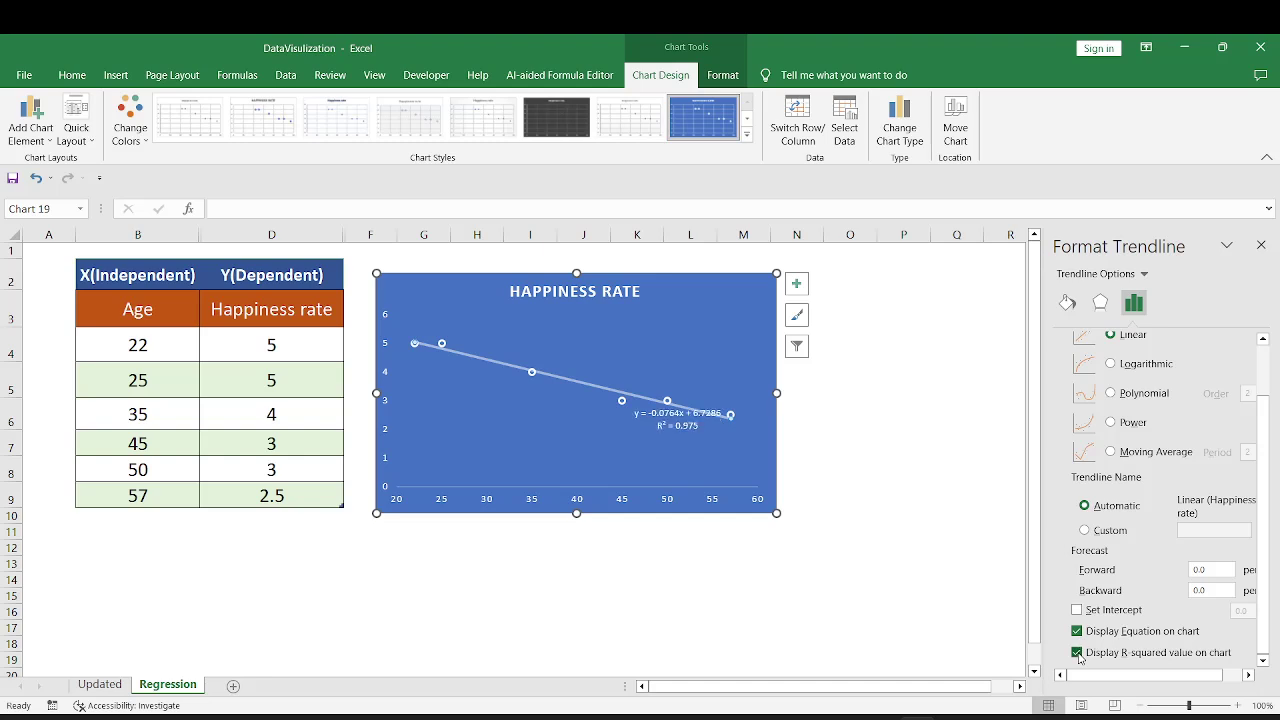
{"action": "left_click_drag", "start_coordinate": [680, 418], "coordinate": [703, 324]}
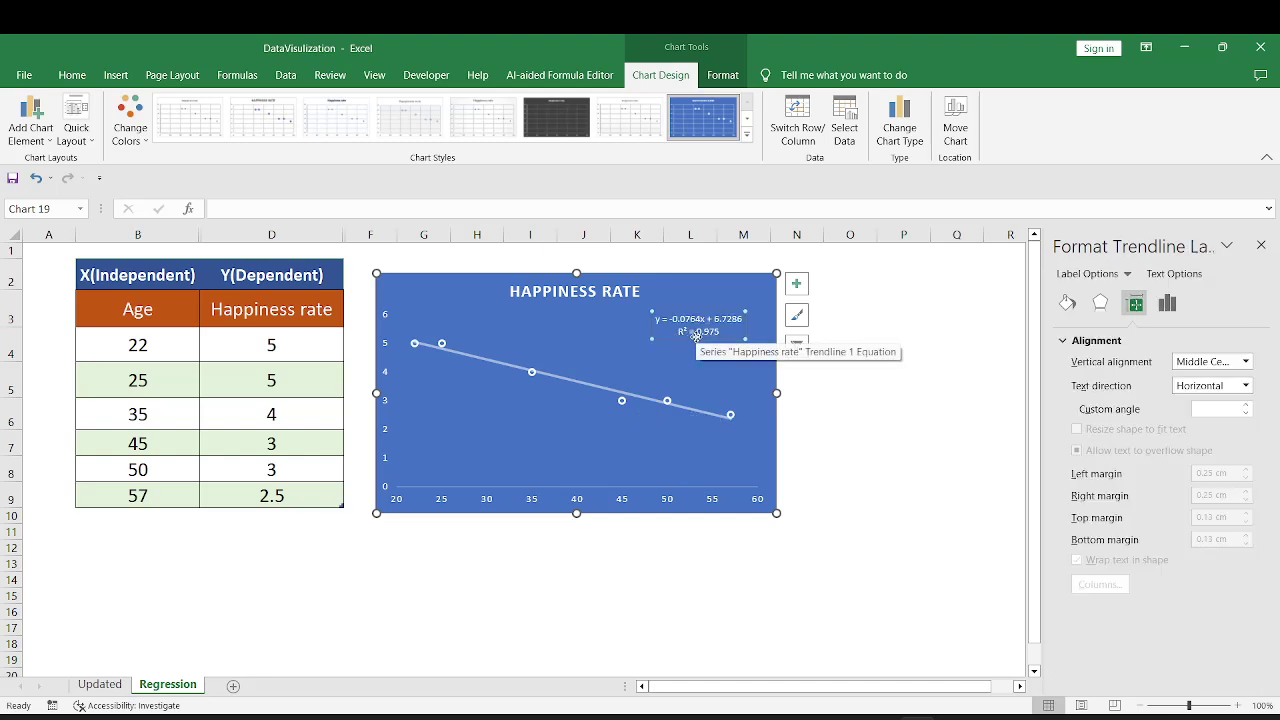
{"action": "double_click", "coordinate": [724, 332]}
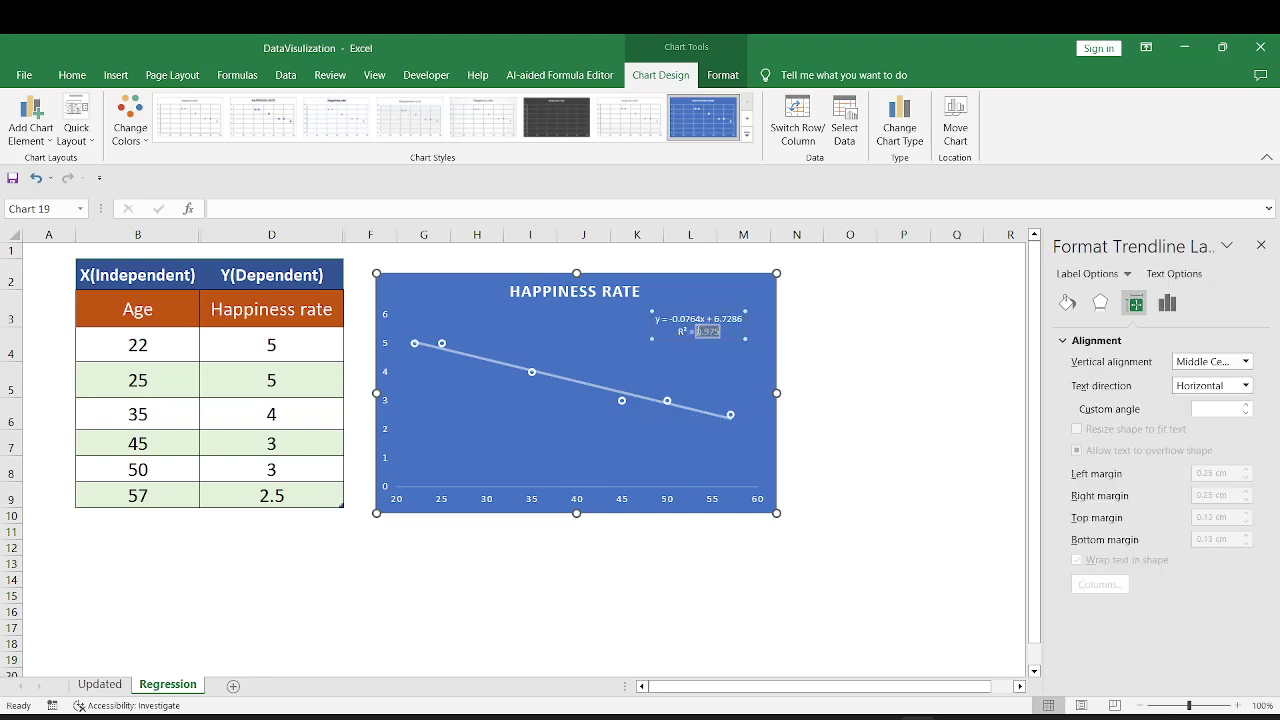
{"action": "left_click", "coordinate": [726, 331]}
Start a Regression analysis with D3:D9 as the Y range and B3:B9 as the X range
{"action": "left_click", "coordinate": [137, 304]}
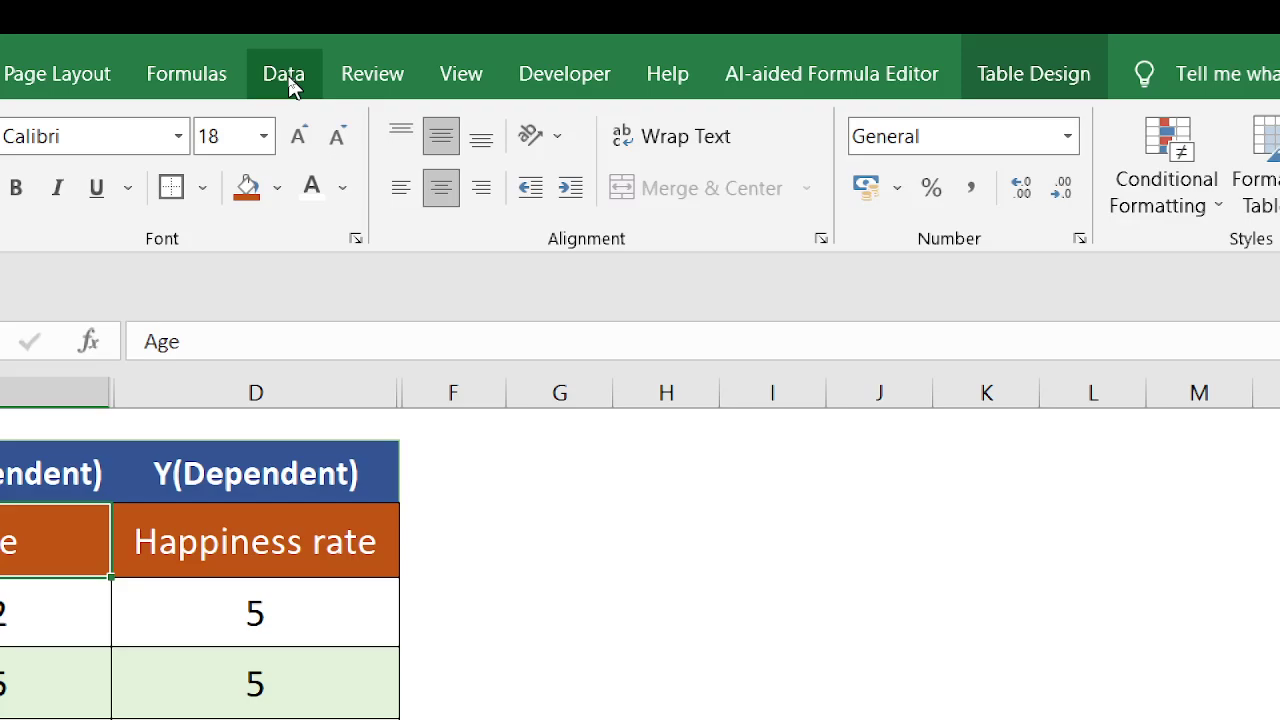
{"action": "left_click", "coordinate": [287, 79]}
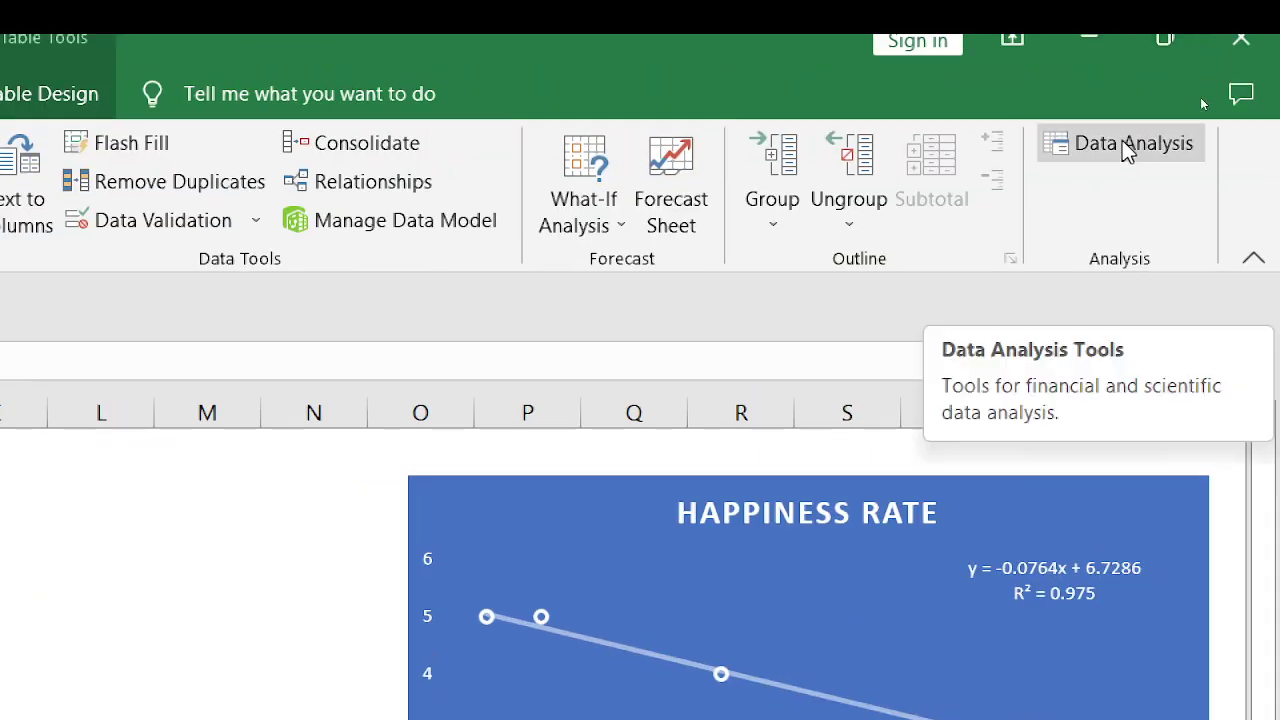
{"action": "left_click", "coordinate": [1127, 147]}
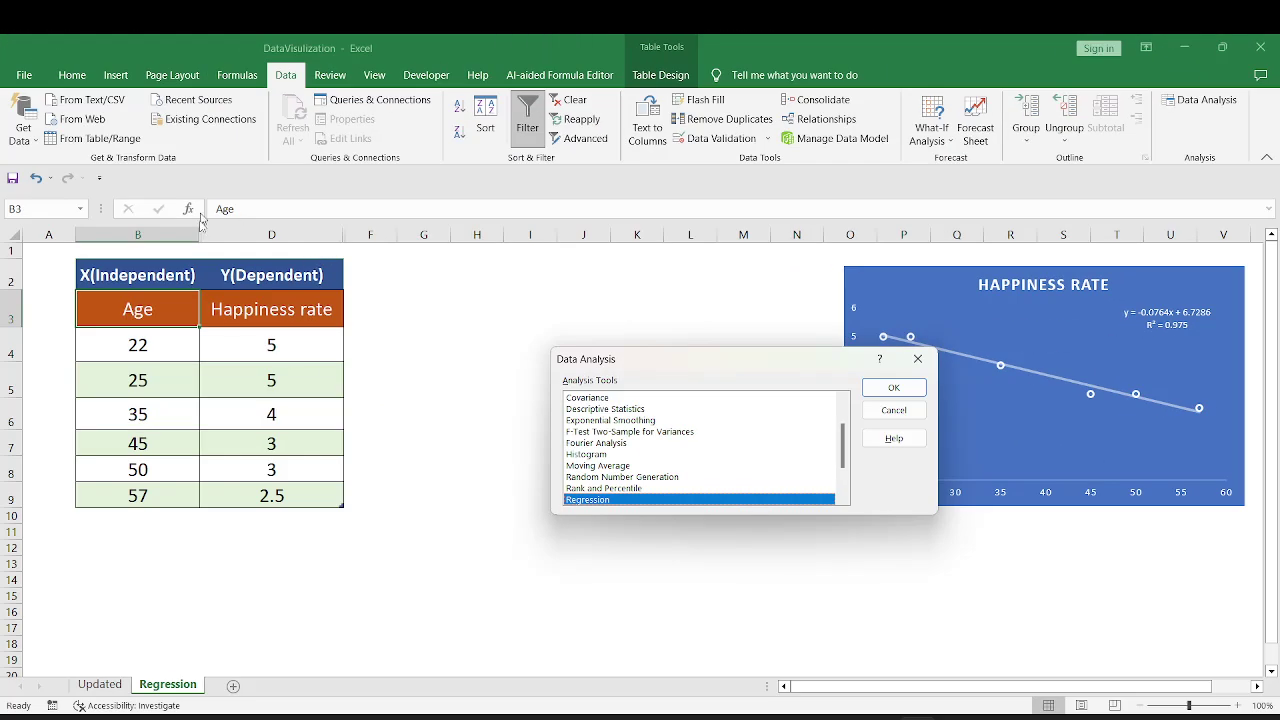
{"action": "left_click_drag", "start_coordinate": [696, 361], "coordinate": [523, 299]}
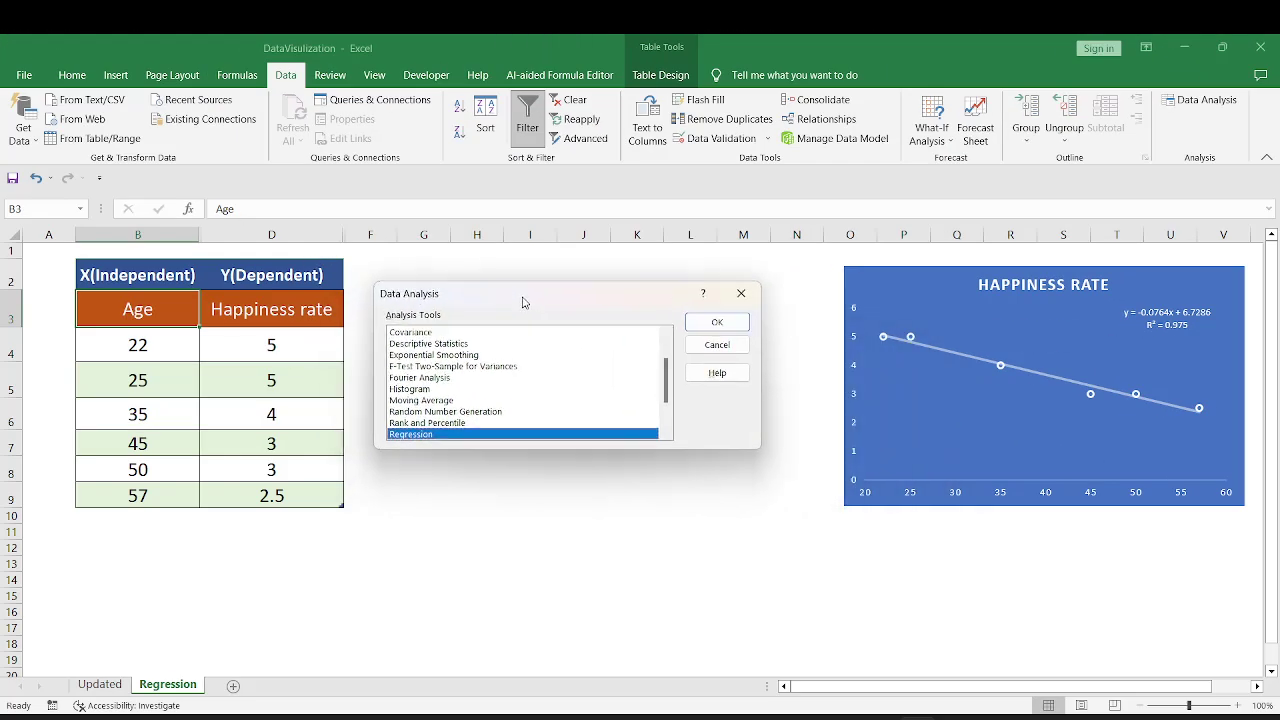
{"action": "left_click", "coordinate": [710, 322]}
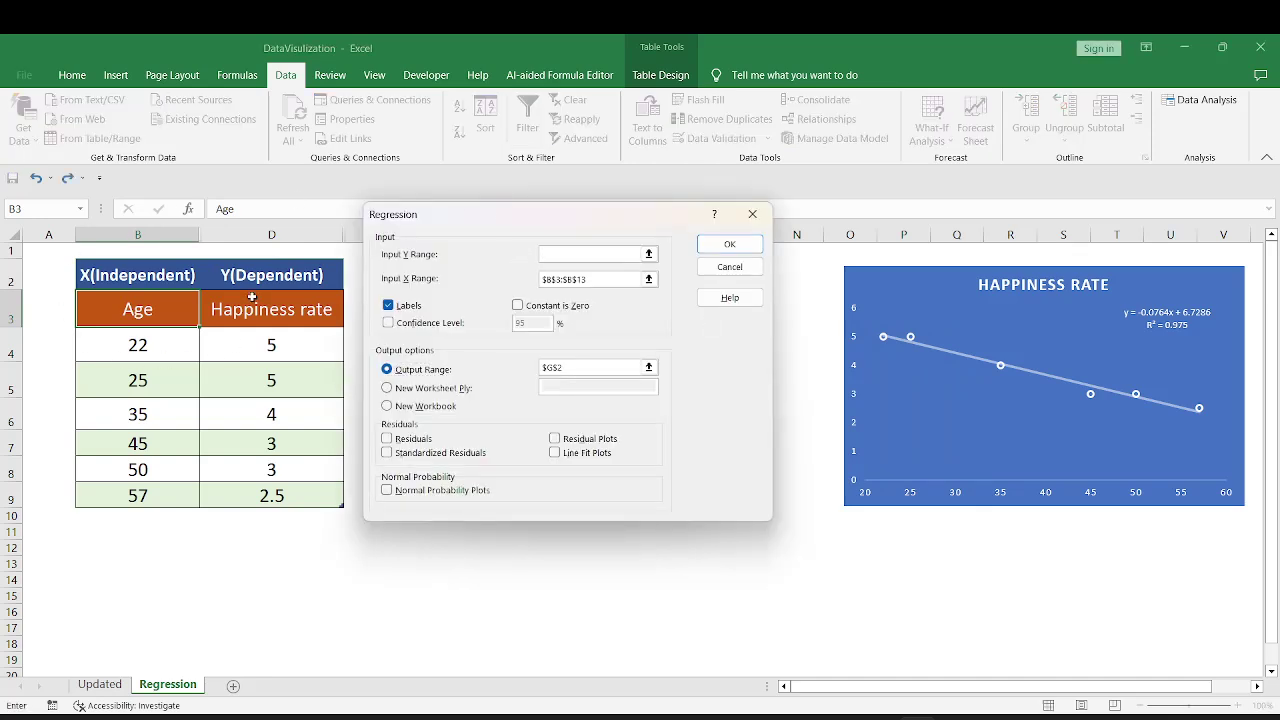
{"action": "left_click_drag", "start_coordinate": [281, 313], "coordinate": [271, 492]}
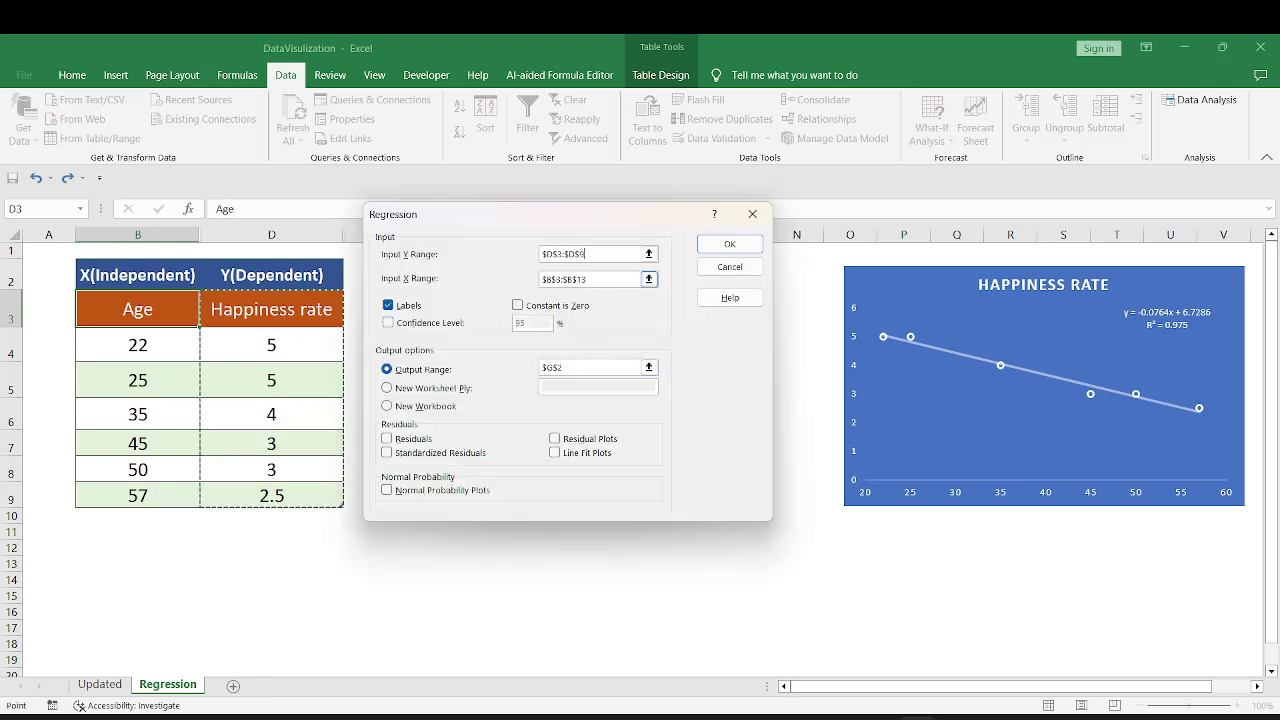
{"action": "key", "text": "Tab"}
{"action": "key", "text": "BackSpace"}
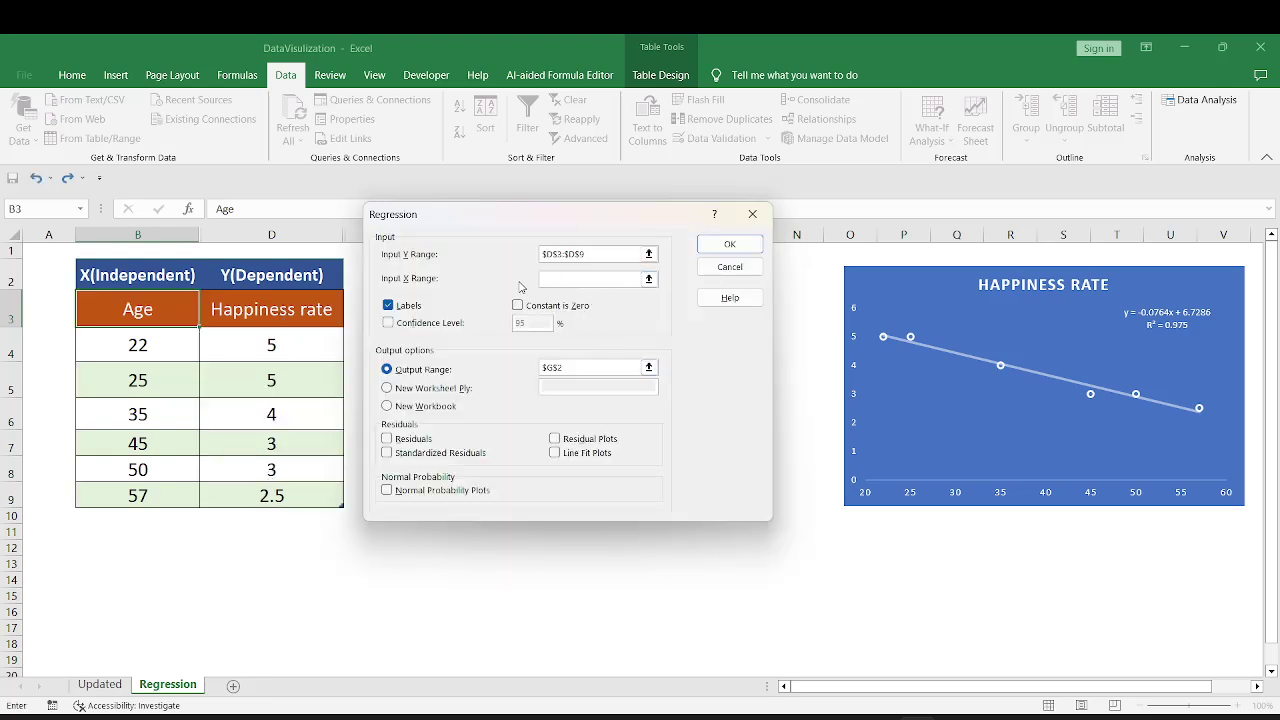
{"action": "left_click_drag", "start_coordinate": [146, 295], "coordinate": [133, 494]}
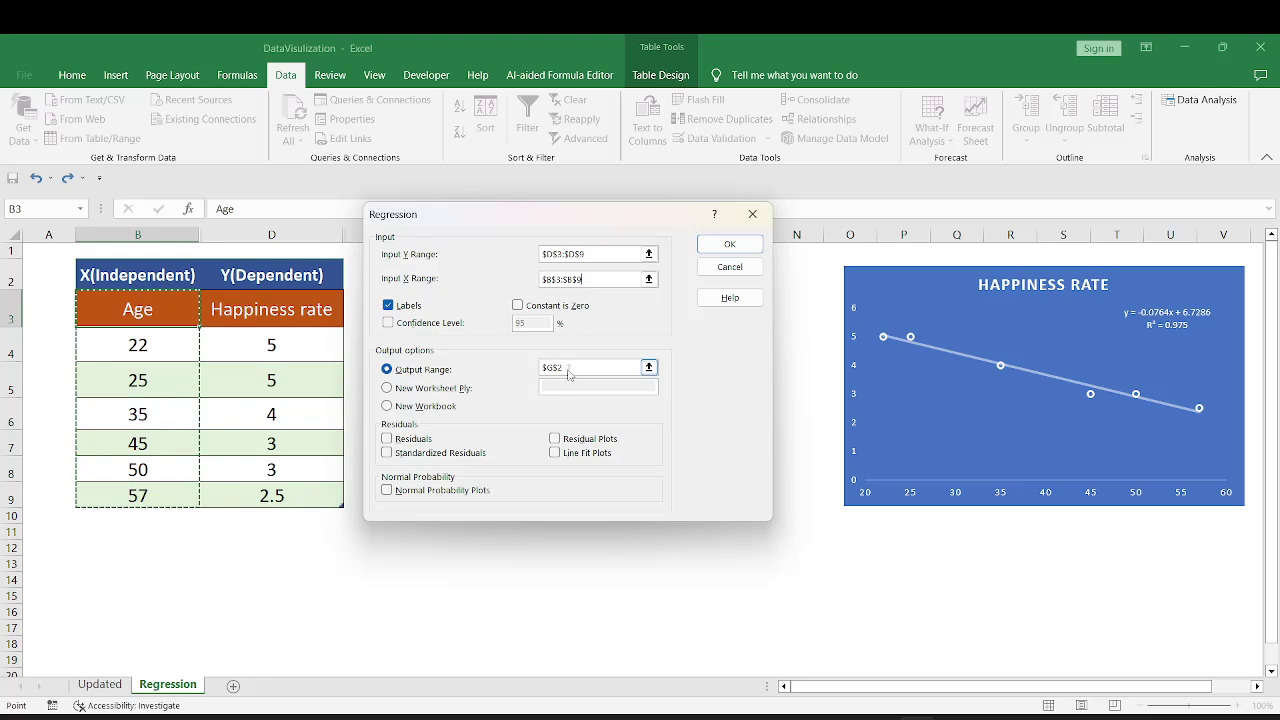
Set the regression's output range to cell G2 and run the analysis
{"action": "left_click_drag", "start_coordinate": [568, 368], "coordinate": [530, 374]}
{"action": "key", "text": "BackSpace"}
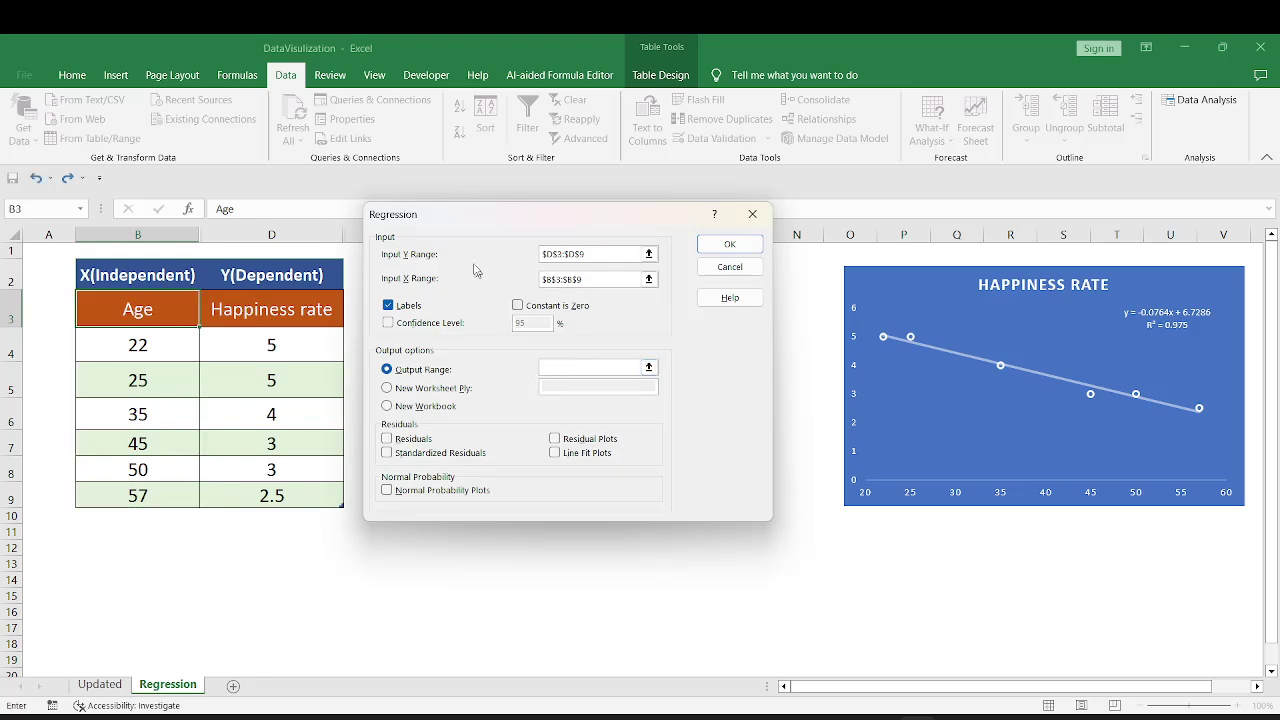
{"action": "left_click_drag", "start_coordinate": [463, 214], "coordinate": [429, 283]}
{"action": "left_click", "coordinate": [429, 280]}
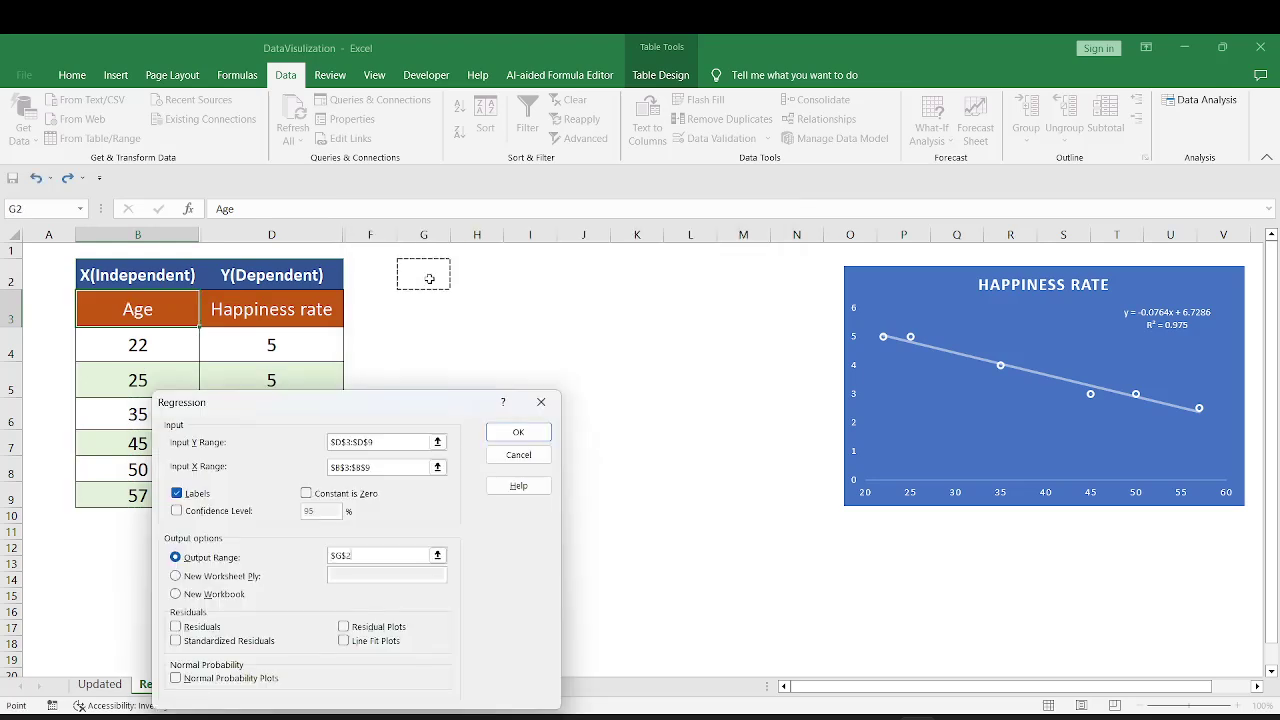
{"action": "left_click_drag", "start_coordinate": [399, 404], "coordinate": [455, 215]}
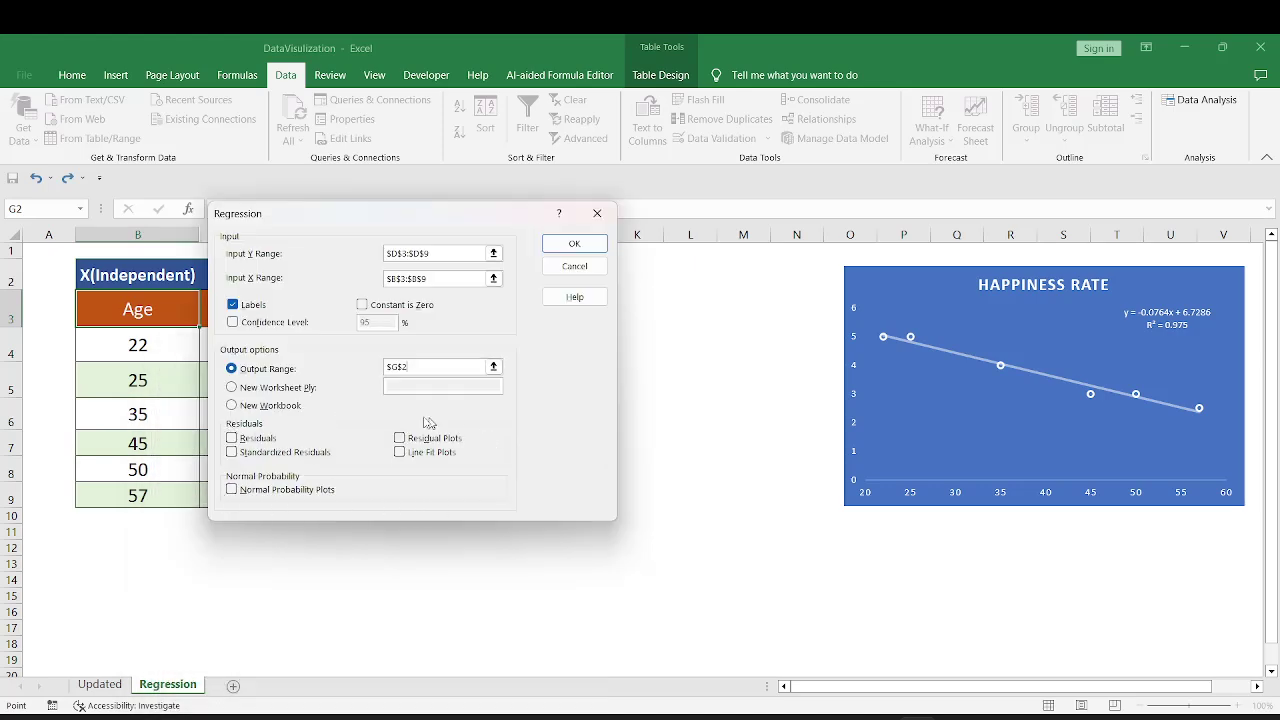
{"action": "left_click", "coordinate": [574, 244]}
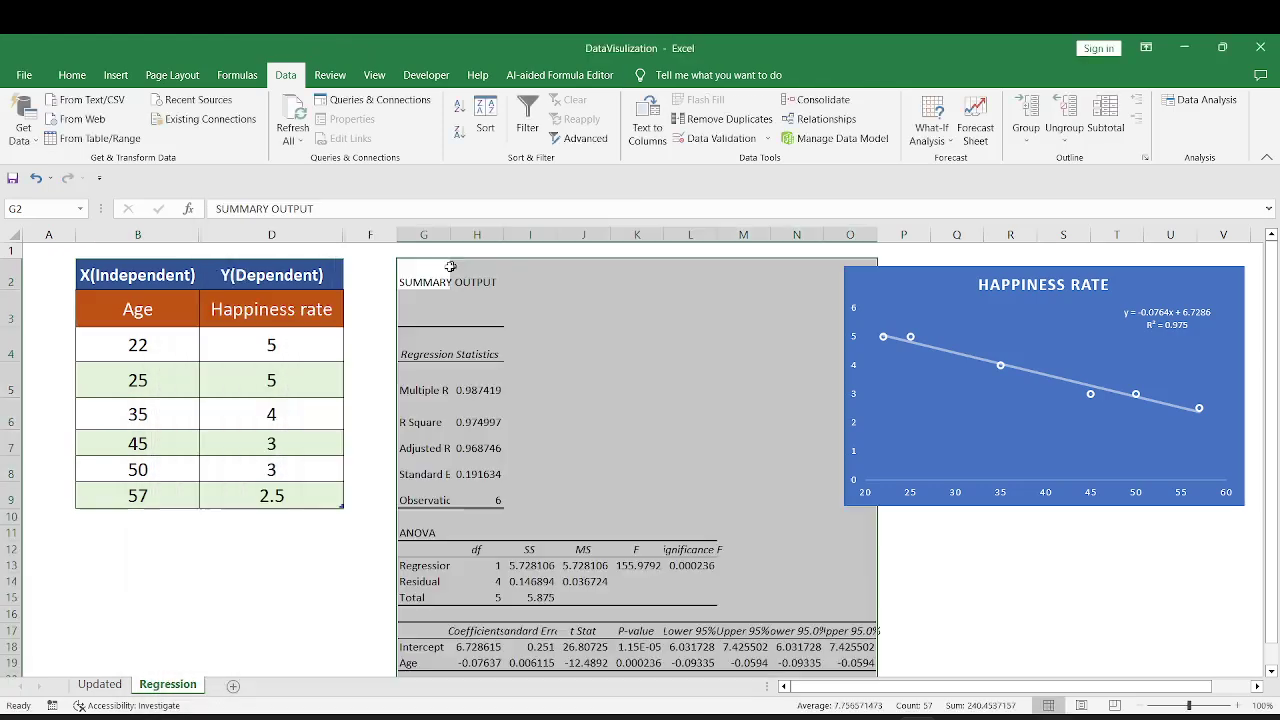
Autofit columns G and H of the summary output and show the regression statistics values with three decimals
{"action": "left_click", "coordinate": [568, 341]}
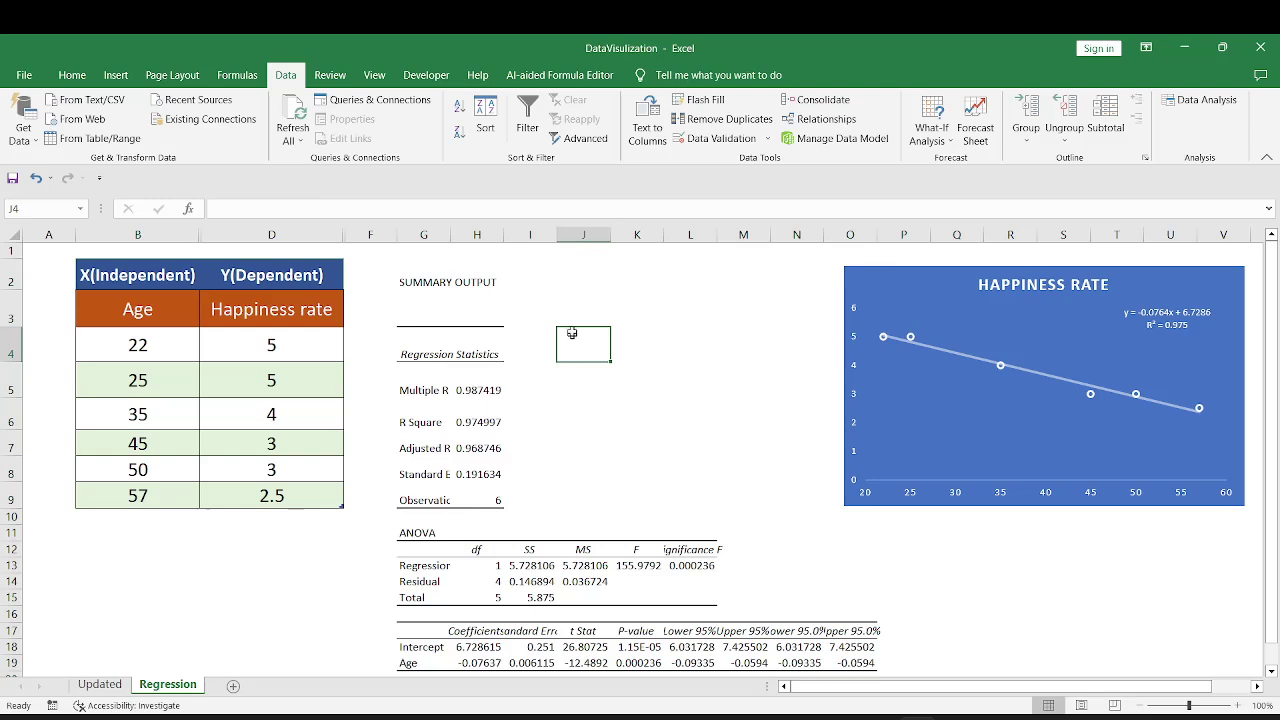
{"action": "double_click", "coordinate": [443, 242]}
{"action": "double_click", "coordinate": [554, 236]}
{"action": "left_click_drag", "start_coordinate": [528, 390], "coordinate": [540, 474]}
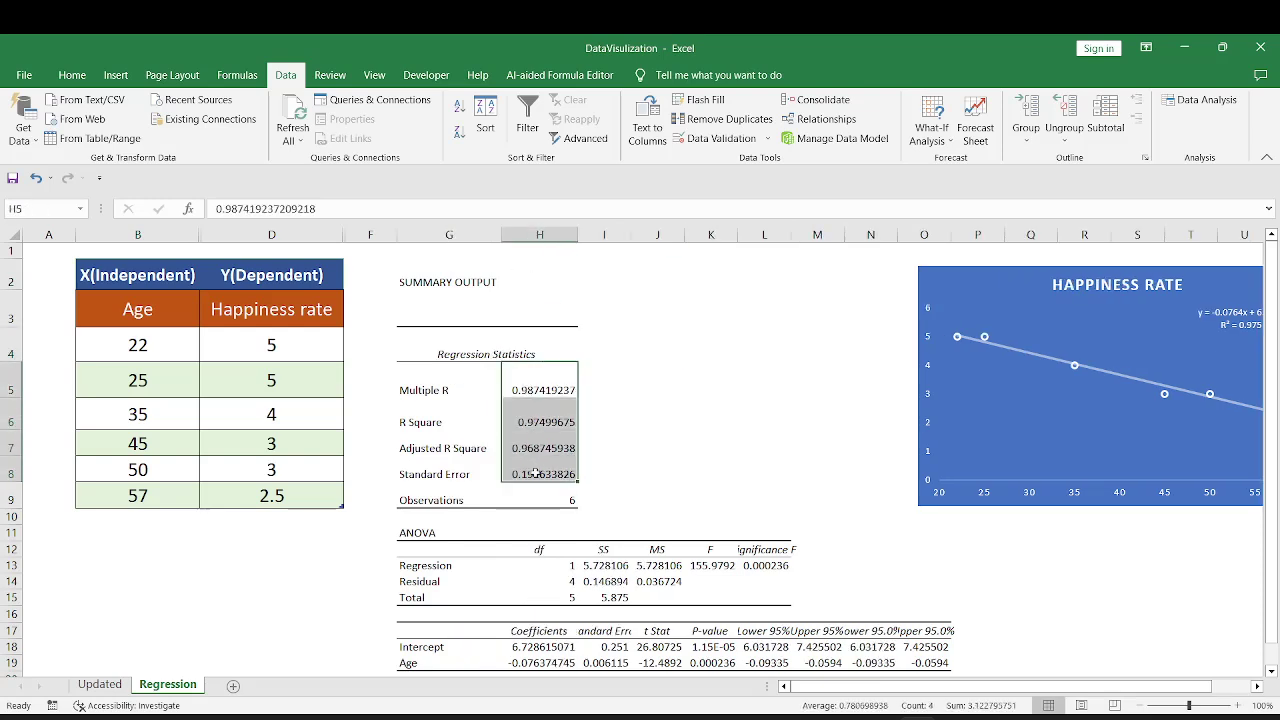
{"action": "left_click", "coordinate": [86, 80]}
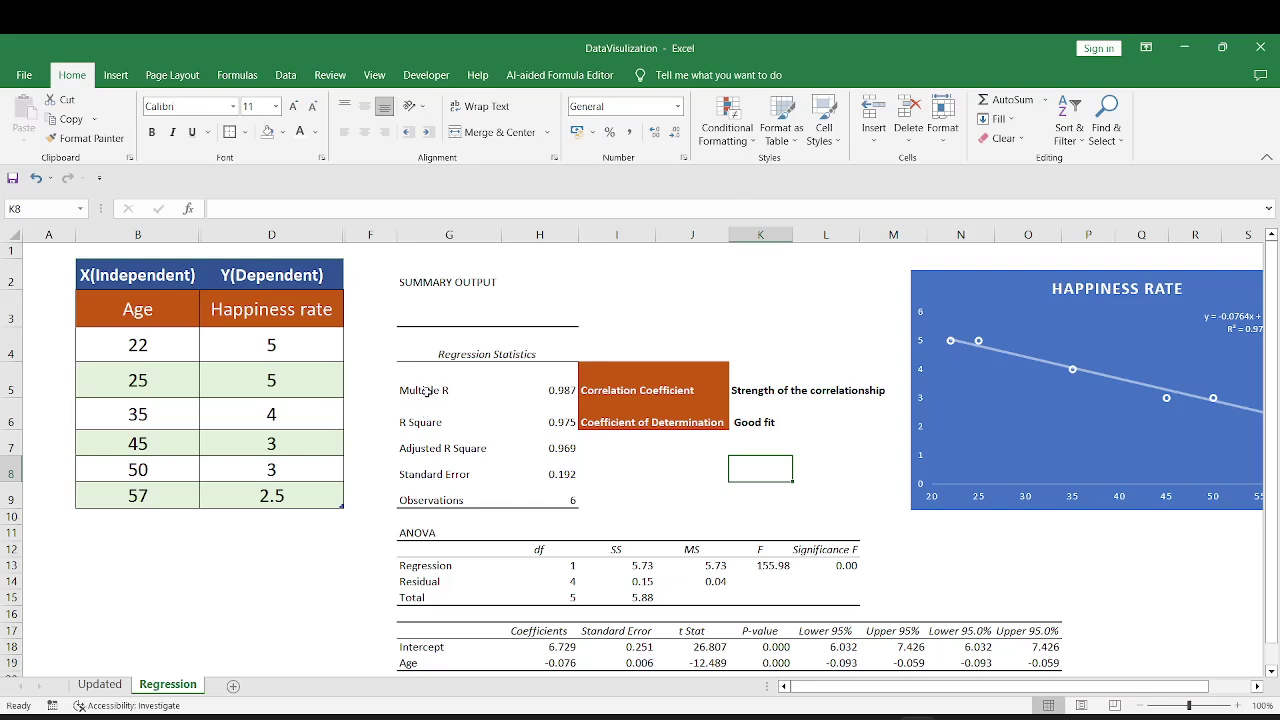
Review the Multiple R and R Square values and the ANOVA table in the regression output
{"action": "left_click", "coordinate": [556, 392]}
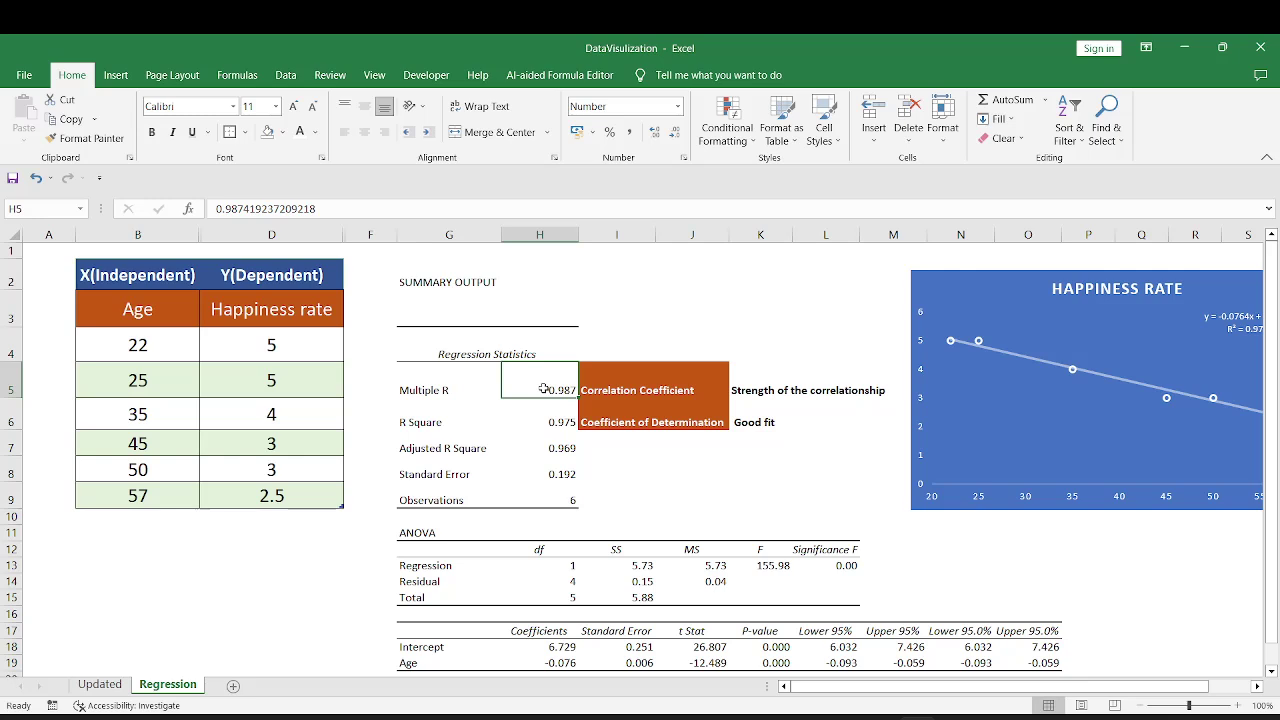
{"action": "left_click", "coordinate": [553, 423]}
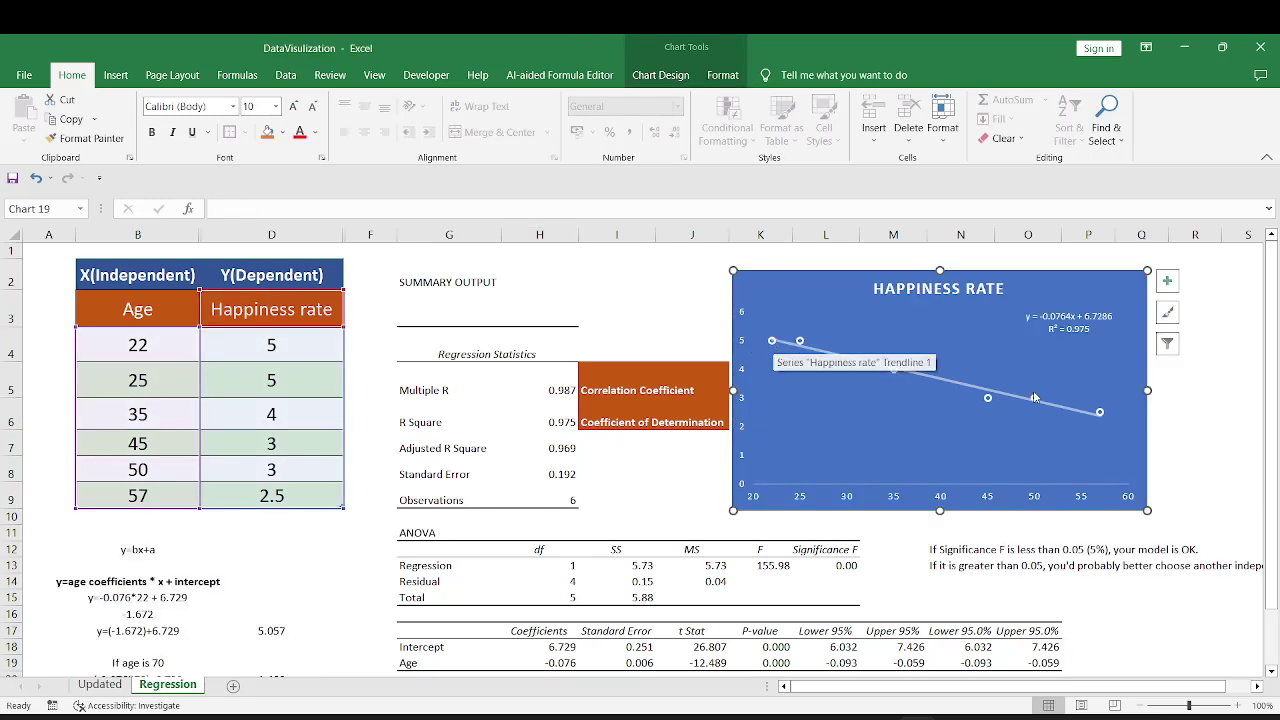
{"action": "left_click_drag", "start_coordinate": [405, 528], "coordinate": [828, 599]}
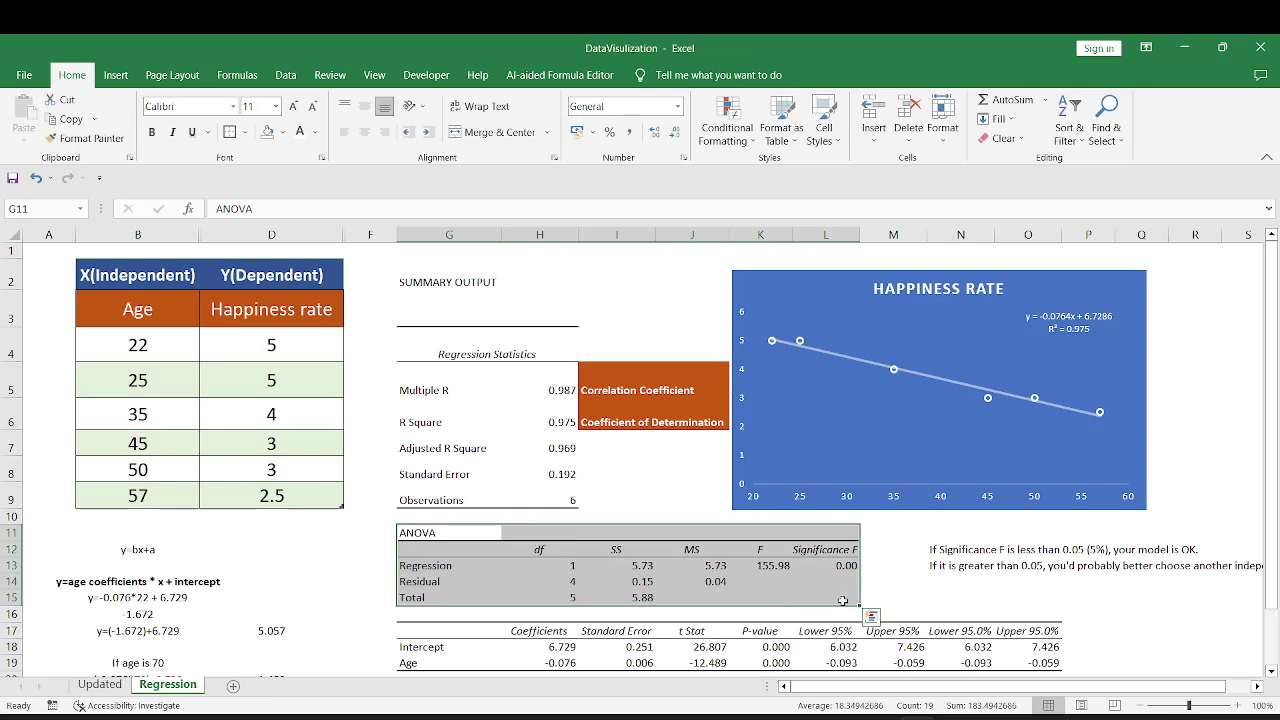
{"action": "scroll", "coordinate": [808, 598], "scroll_direction": "down", "scroll_amount": 2}
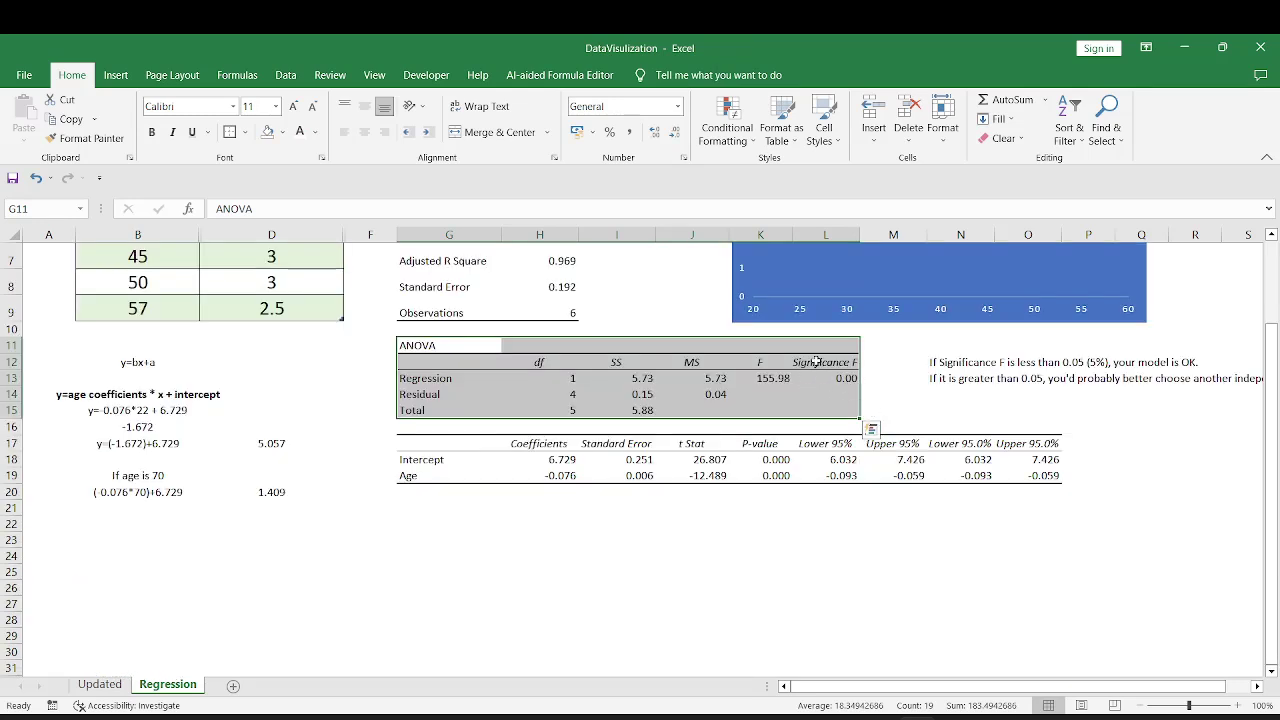
{"action": "left_click", "coordinate": [817, 362]}
{"action": "left_click_drag", "start_coordinate": [820, 368], "coordinate": [834, 412]}
{"action": "left_click", "coordinate": [434, 350]}
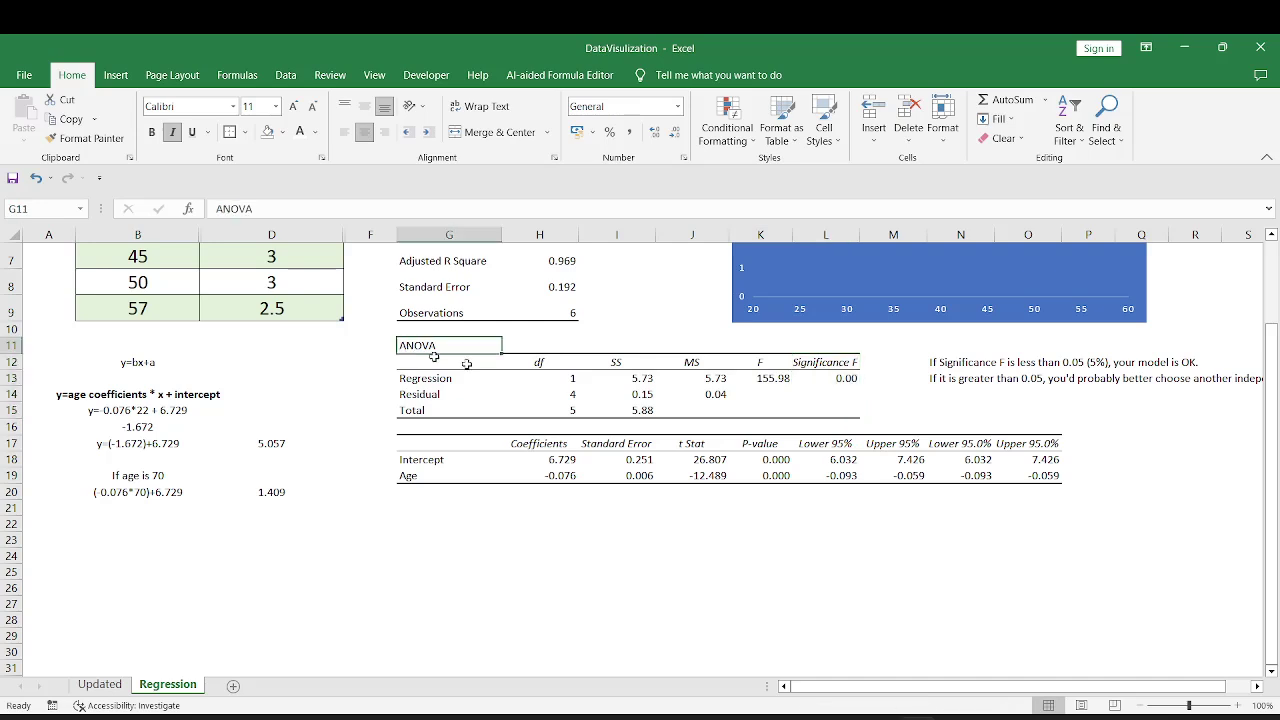
{"action": "left_click_drag", "start_coordinate": [434, 357], "coordinate": [829, 409]}
Compare the Significance F value in L13 with the 0.05 rule written in N12 and N13
{"action": "left_click", "coordinate": [944, 362]}
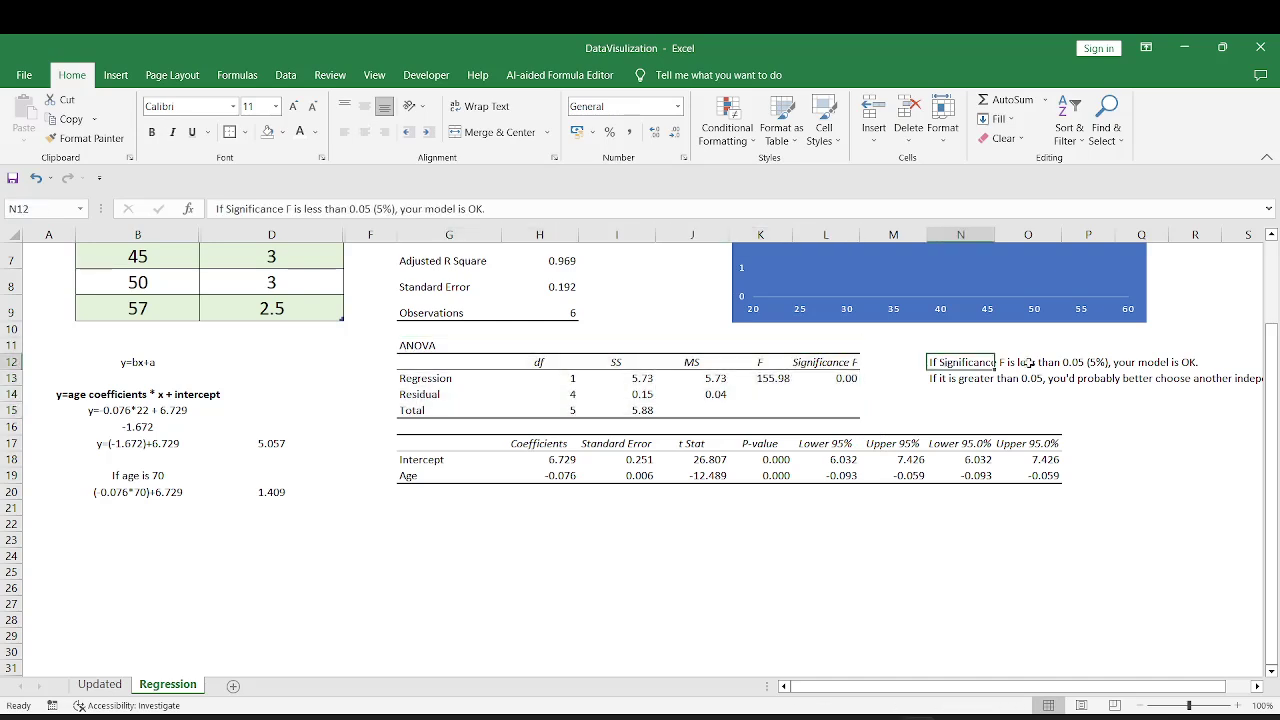
{"action": "left_click", "coordinate": [1080, 365]}
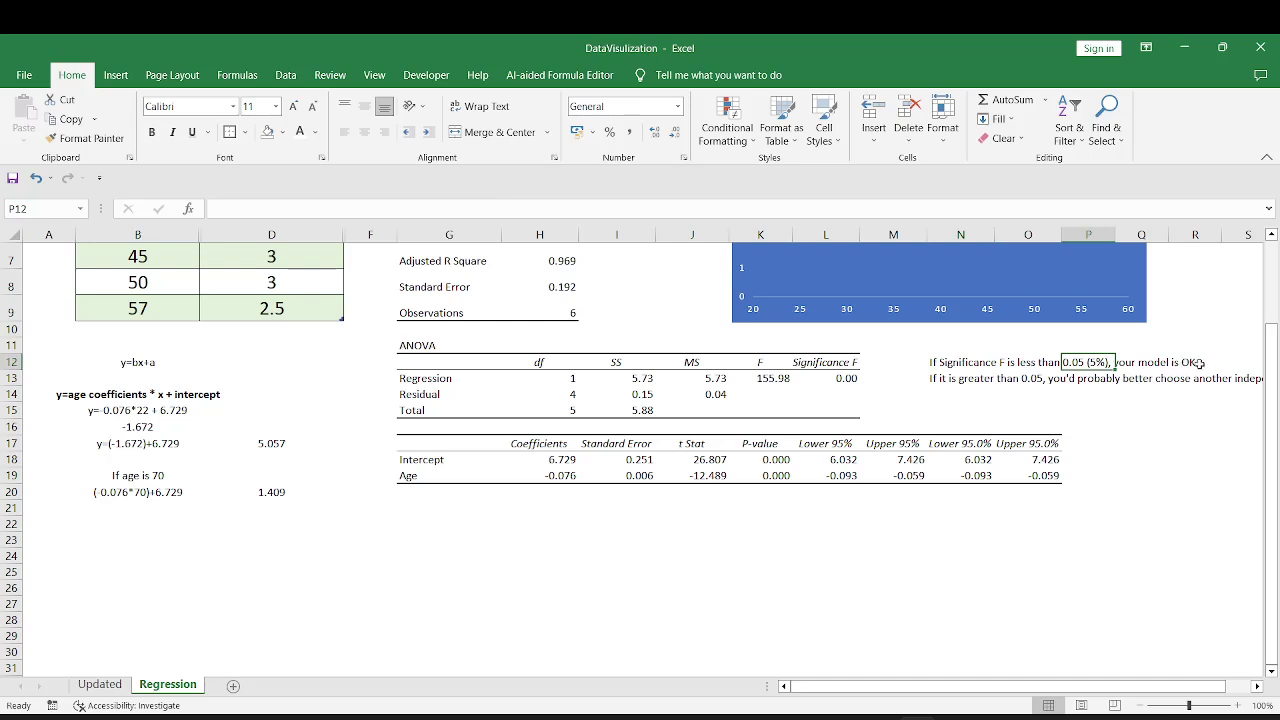
{"action": "mouse_move", "coordinate": [1198, 362]}
{"action": "left_mouse_down"}
{"action": "mouse_move", "coordinate": [935, 365]}
{"action": "mouse_move", "coordinate": [950, 380]}
{"action": "mouse_move", "coordinate": [1205, 381]}
{"action": "left_mouse_up"}
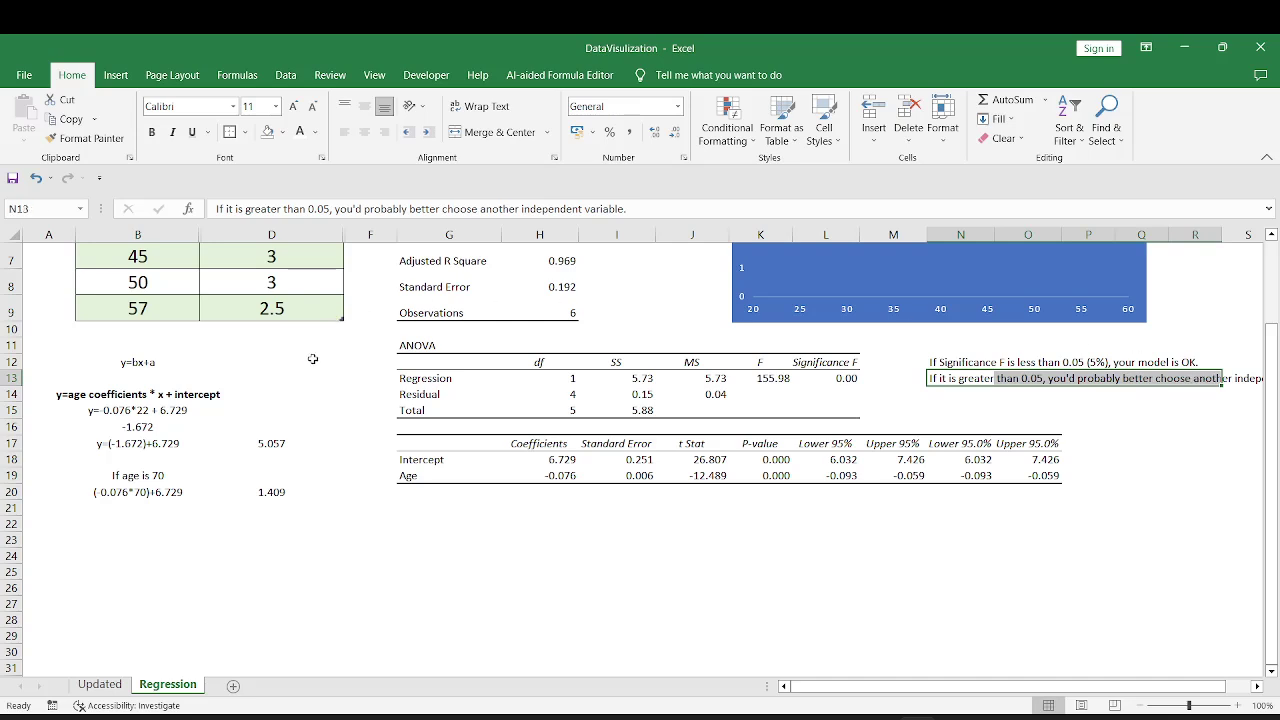
{"action": "left_click", "coordinate": [840, 378]}
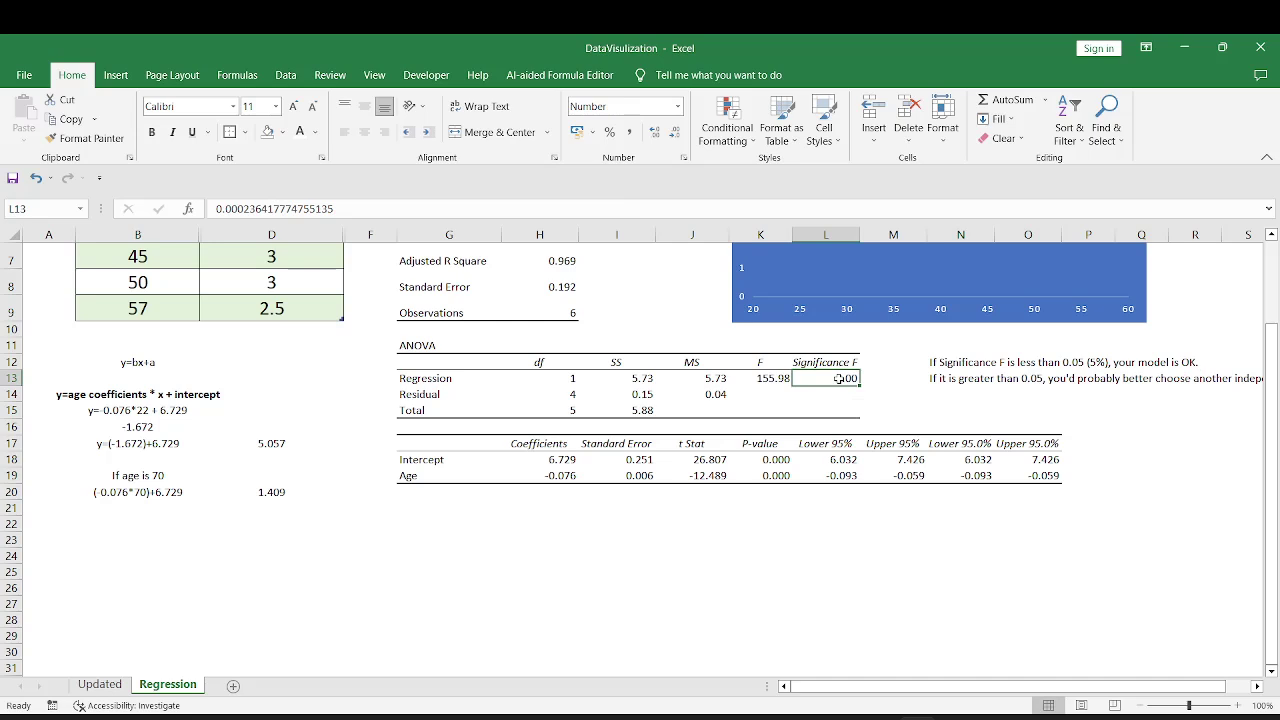
{"action": "key", "text": "Up"}
{"action": "key", "text": "Right"}
{"action": "key", "text": "Right"}
{"action": "key", "text": "Right"}
{"action": "key", "text": "Right"}
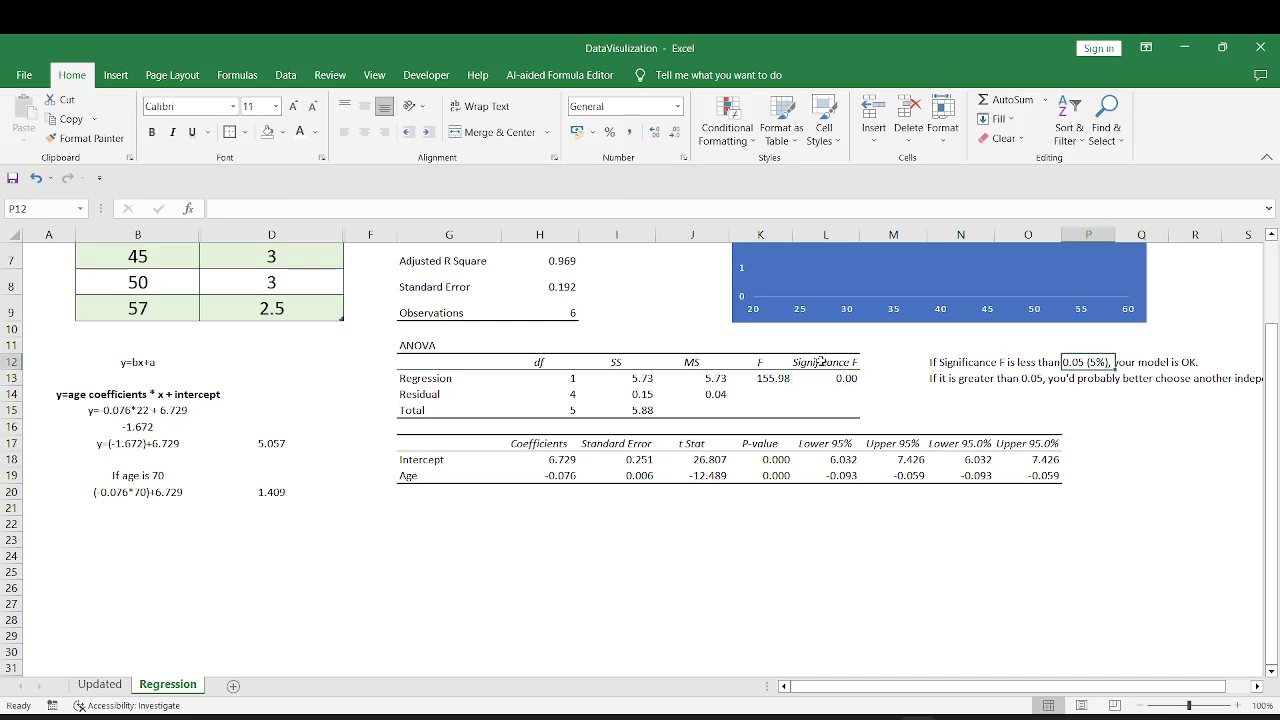
{"action": "left_click", "coordinate": [821, 376]}
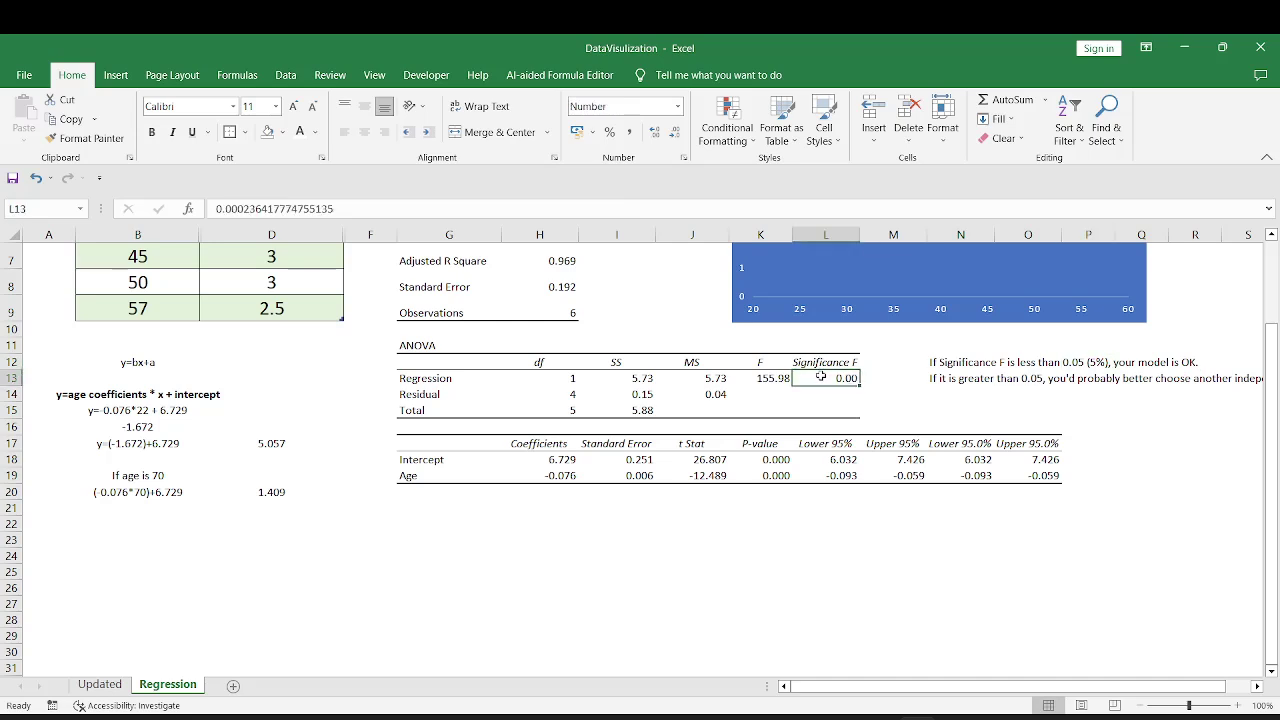
{"action": "left_click", "coordinate": [1072, 365]}
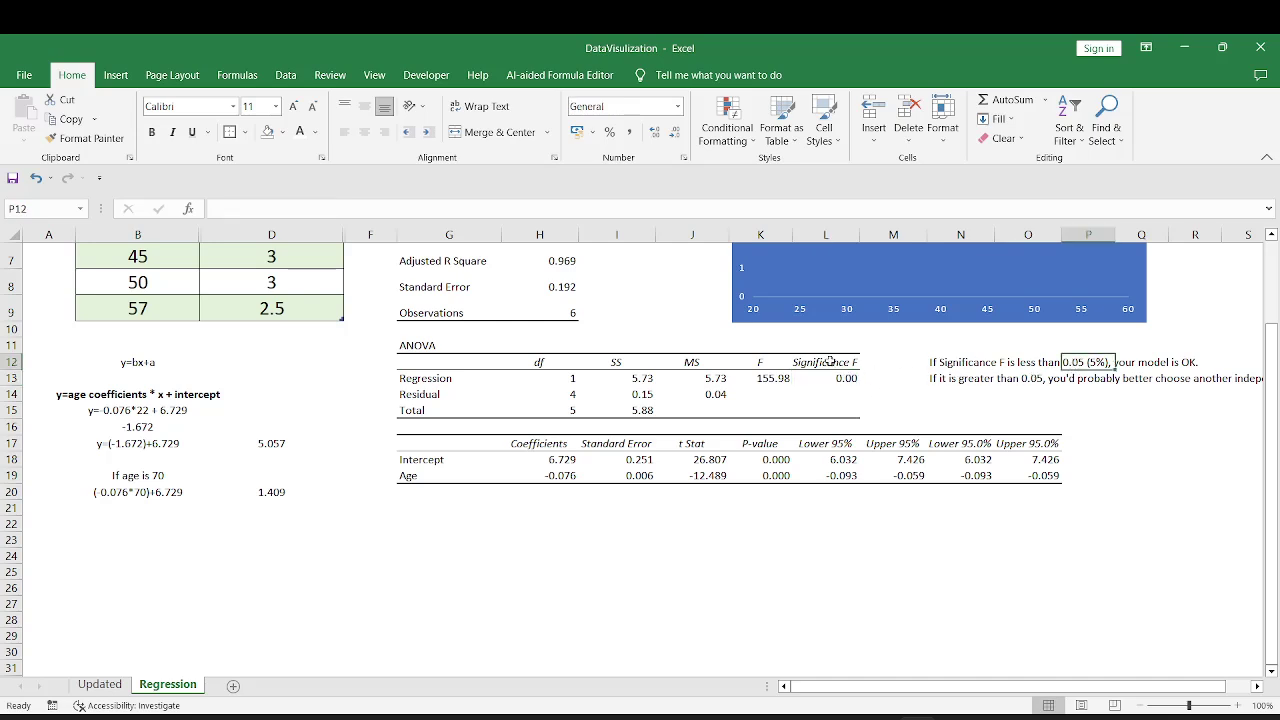
{"action": "left_click_drag", "start_coordinate": [830, 361], "coordinate": [830, 410]}
{"action": "key", "text": "ctrl+z"}
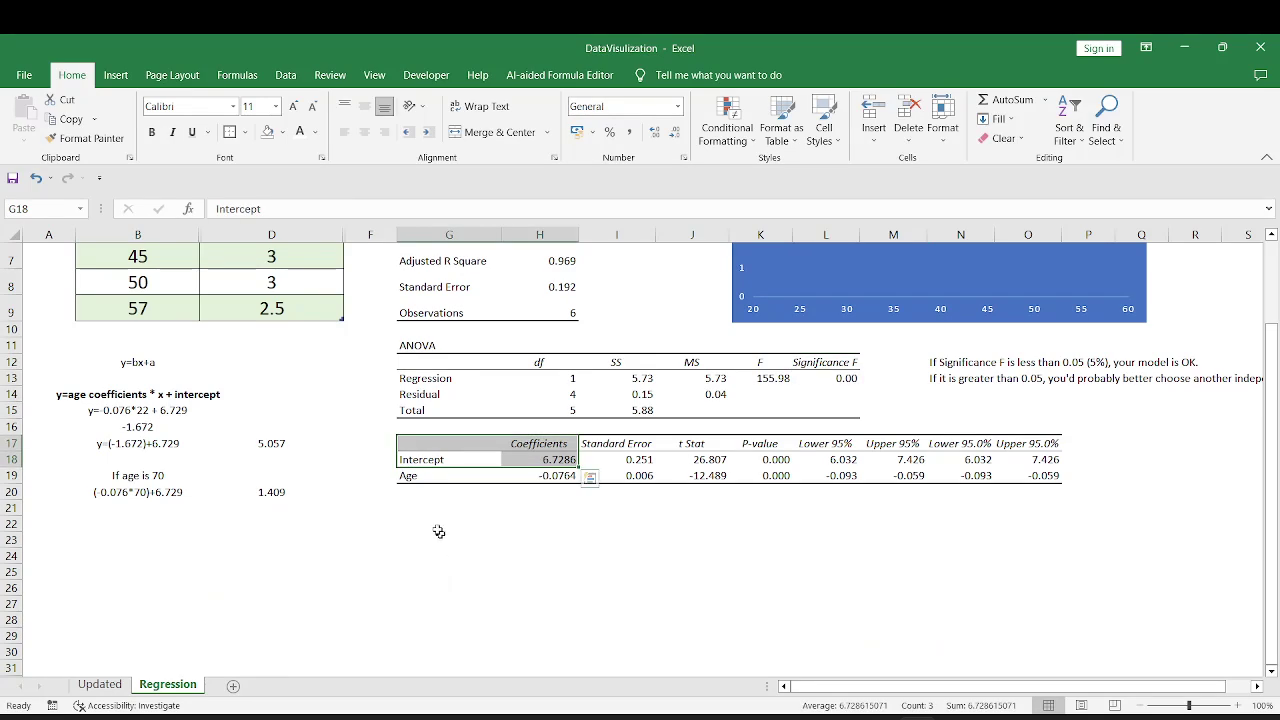
Compare the Age and Intercept coefficients with the slope and constant in the happiness chart's trendline equation
{"action": "left_click", "coordinate": [405, 441]}
{"action": "left_click_drag", "start_coordinate": [405, 441], "coordinate": [570, 476]}
{"action": "scroll", "coordinate": [570, 476], "scroll_direction": "up", "scroll_amount": 2}
{"action": "left_click", "coordinate": [1068, 330]}
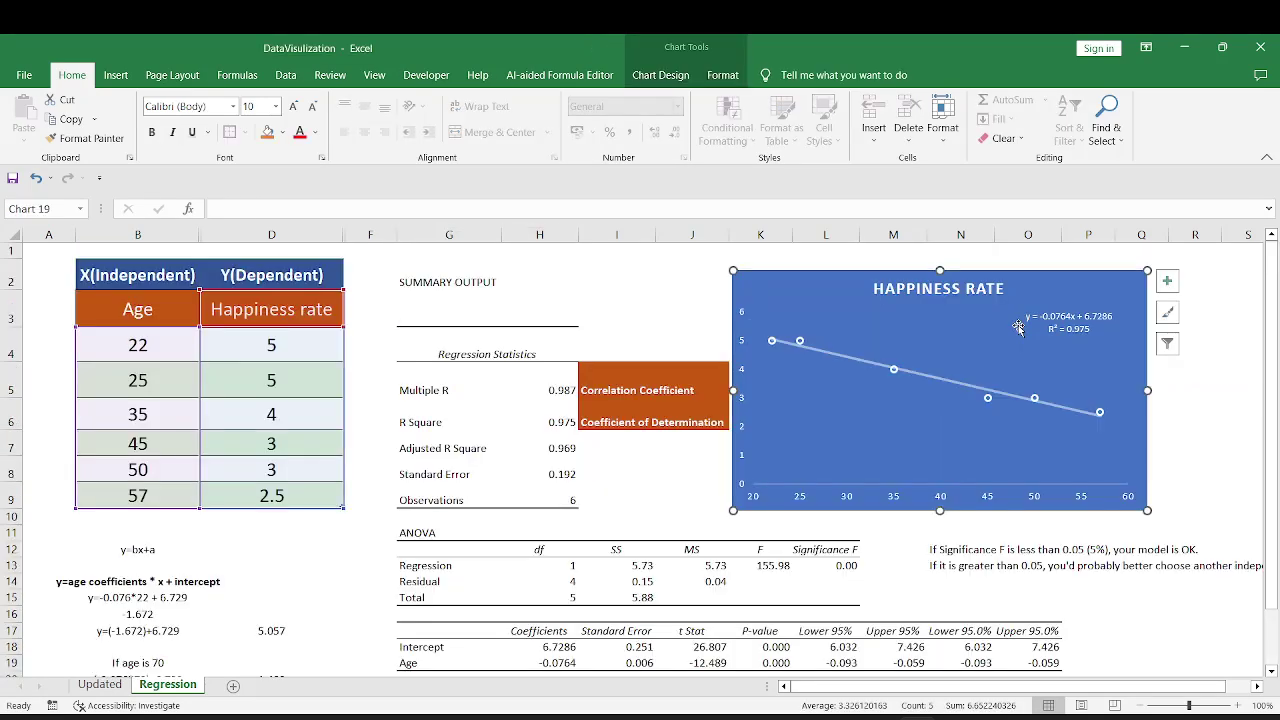
{"action": "left_click", "coordinate": [1068, 330]}
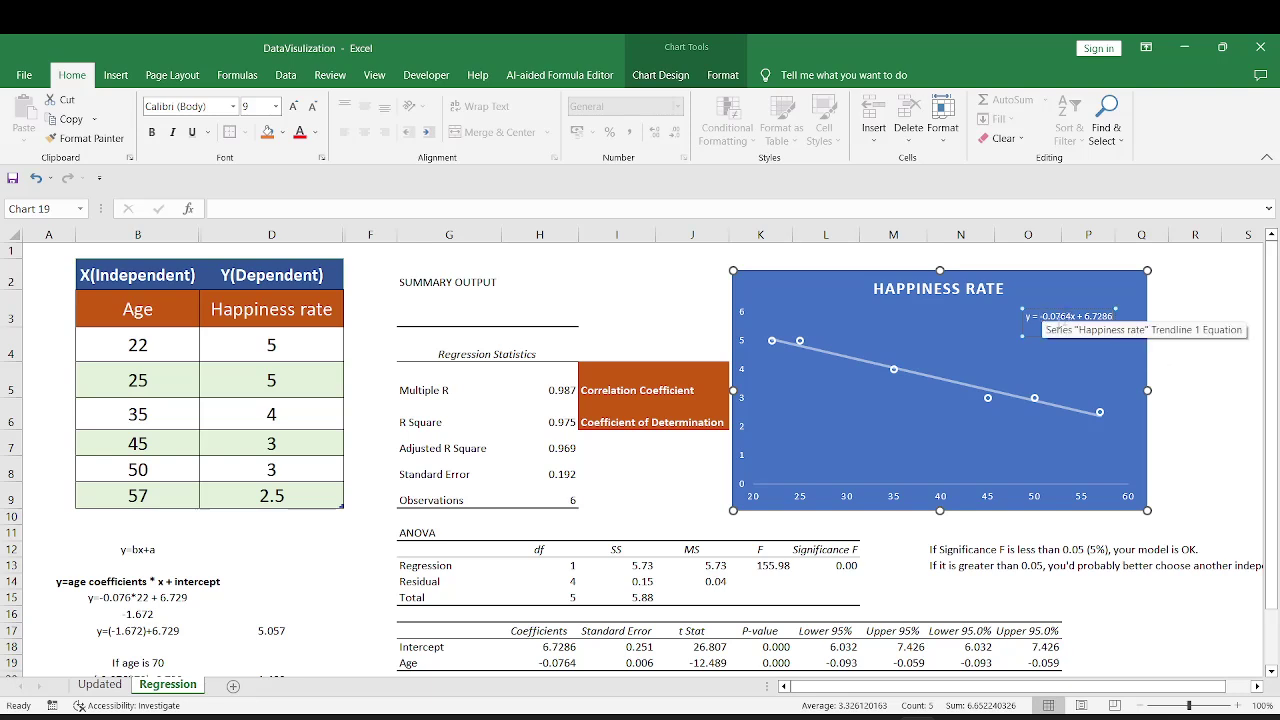
{"action": "left_click_drag", "start_coordinate": [1032, 317], "coordinate": [1078, 317]}
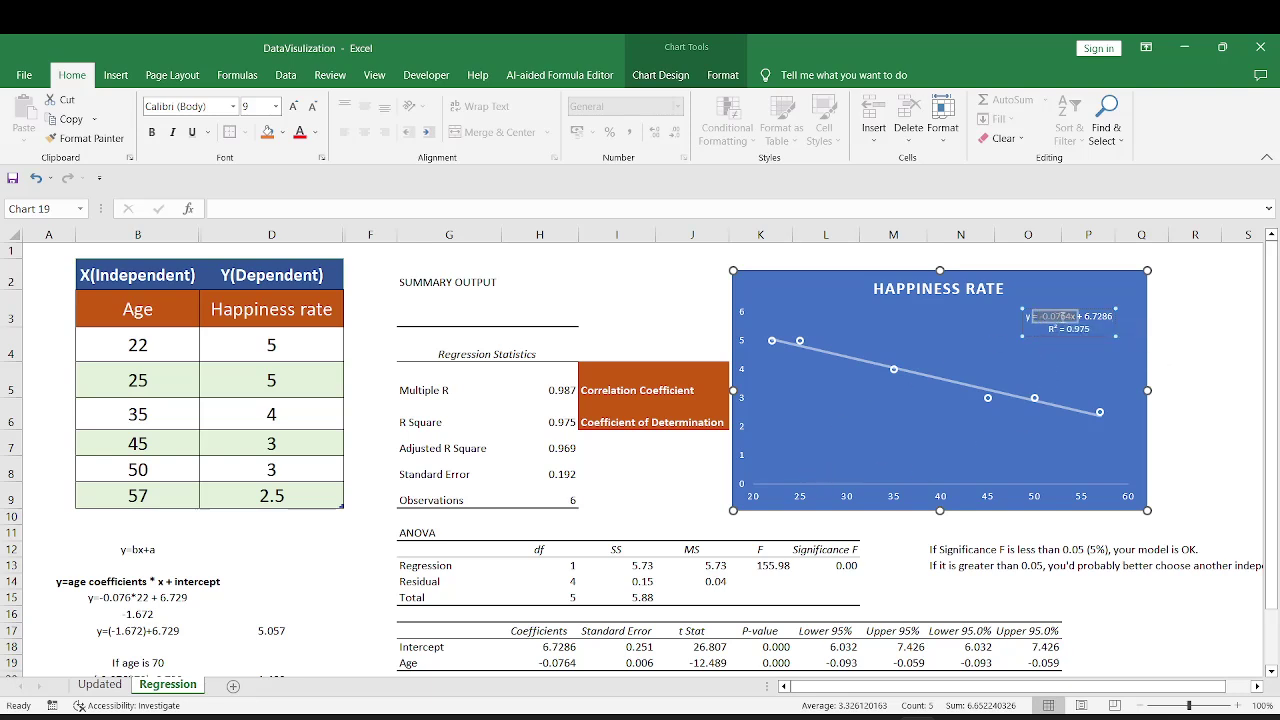
{"action": "left_click", "coordinate": [557, 663]}
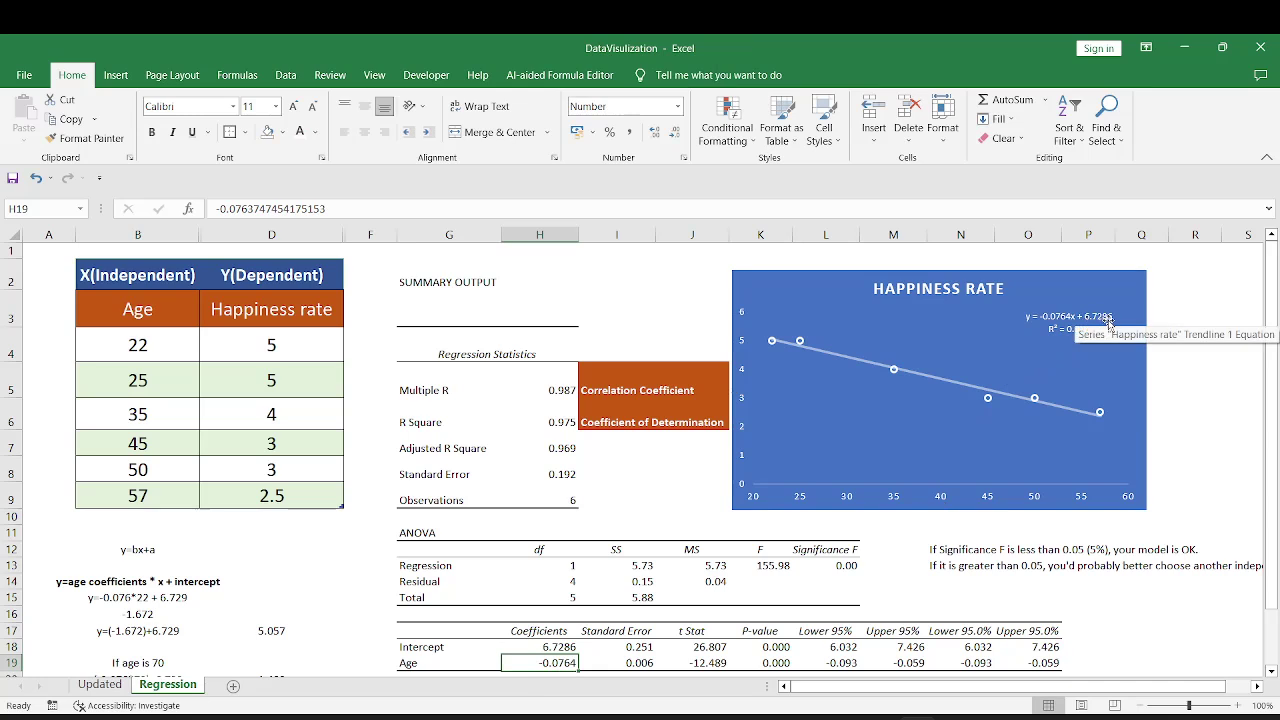
{"action": "left_click", "coordinate": [545, 646]}
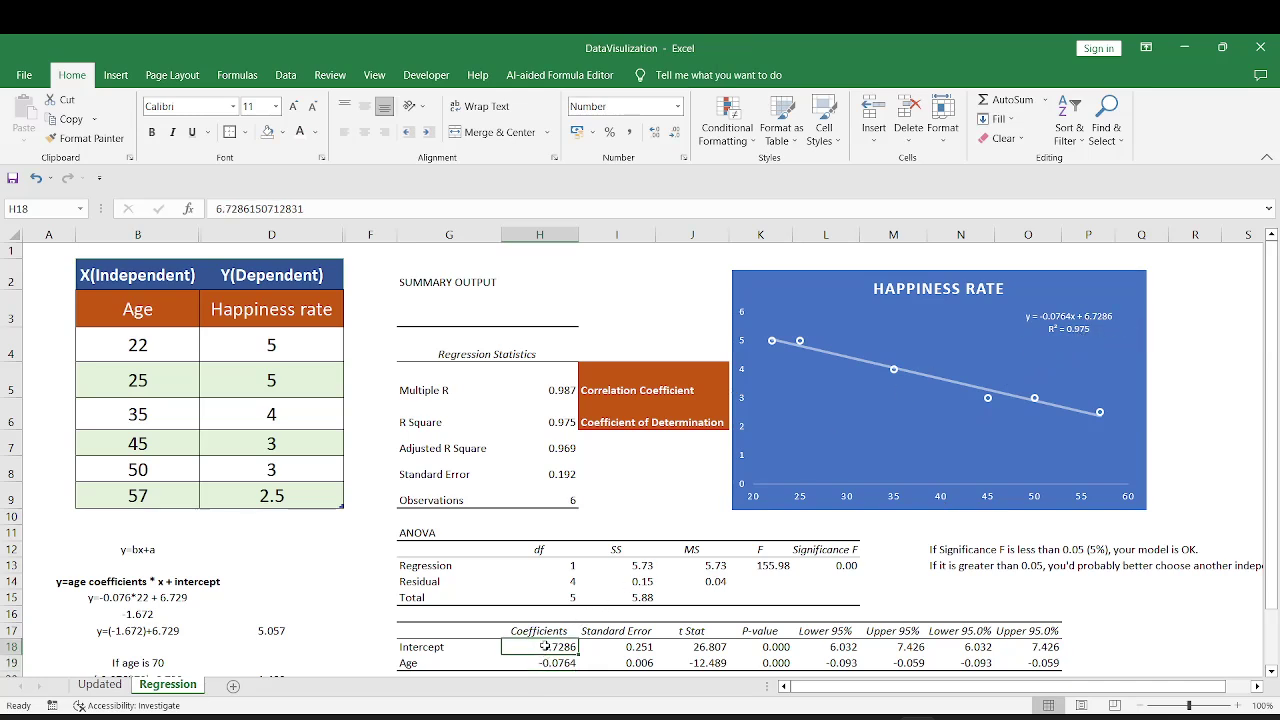
Examine how the coefficients table feeds the equation y=bx+a in B12 and its worded form in B14
{"action": "left_click_drag", "start_coordinate": [408, 630], "coordinate": [570, 663]}
{"action": "scroll", "coordinate": [570, 663], "scroll_direction": "down", "scroll_amount": 2}
{"action": "left_click", "coordinate": [123, 361]}
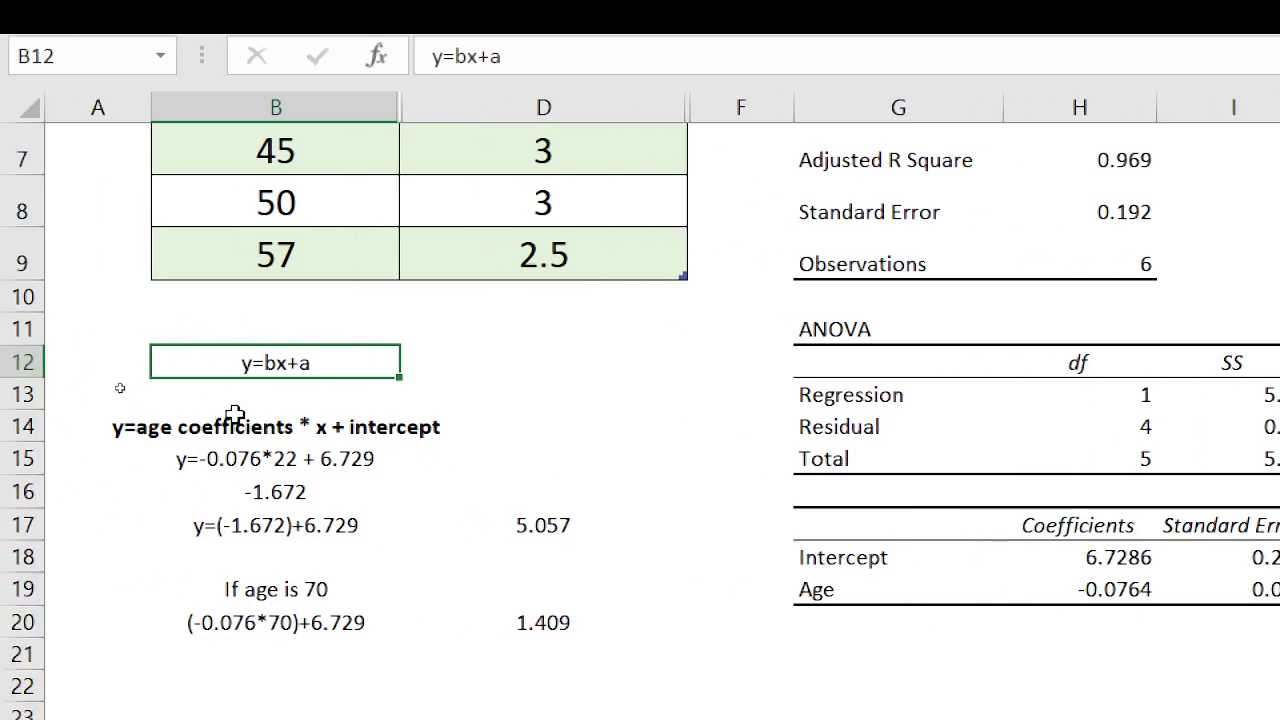
{"action": "left_click", "coordinate": [213, 423]}
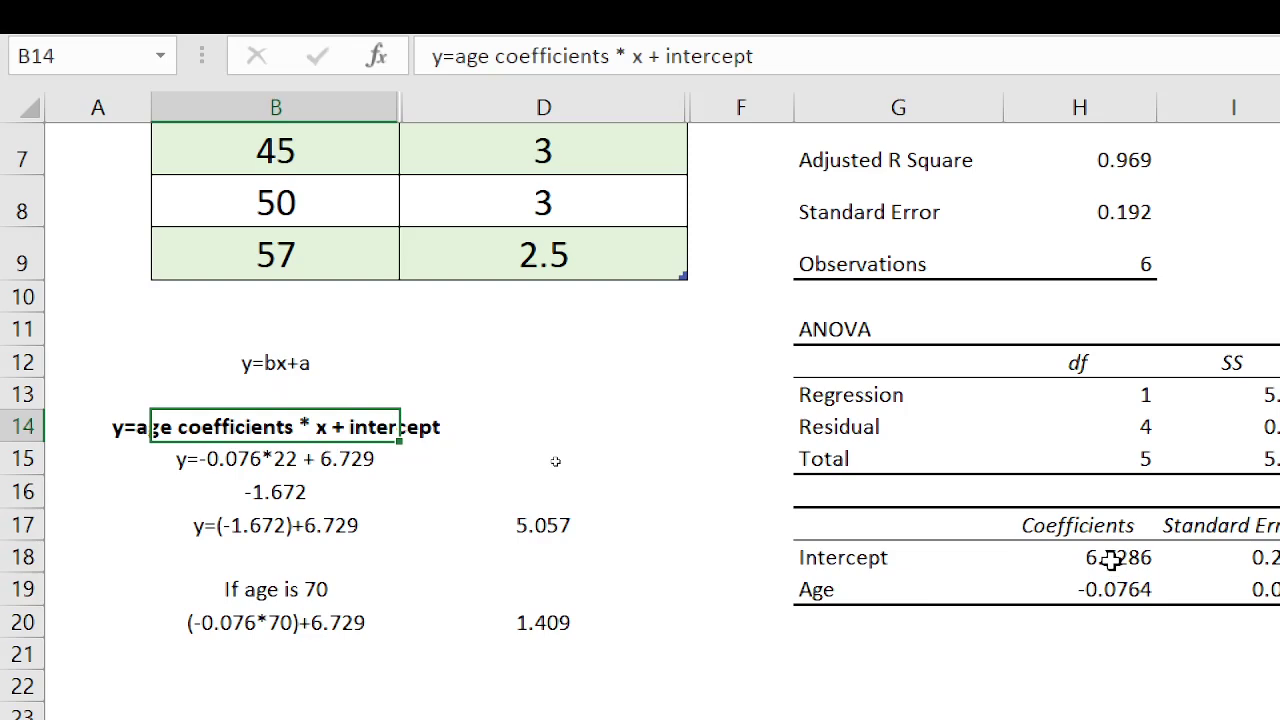
Update the worked equation in B15 to y=-0.0764*22 + 6.7286, using the age in B4 and the four-decimal coefficients
{"action": "left_click", "coordinate": [176, 457]}
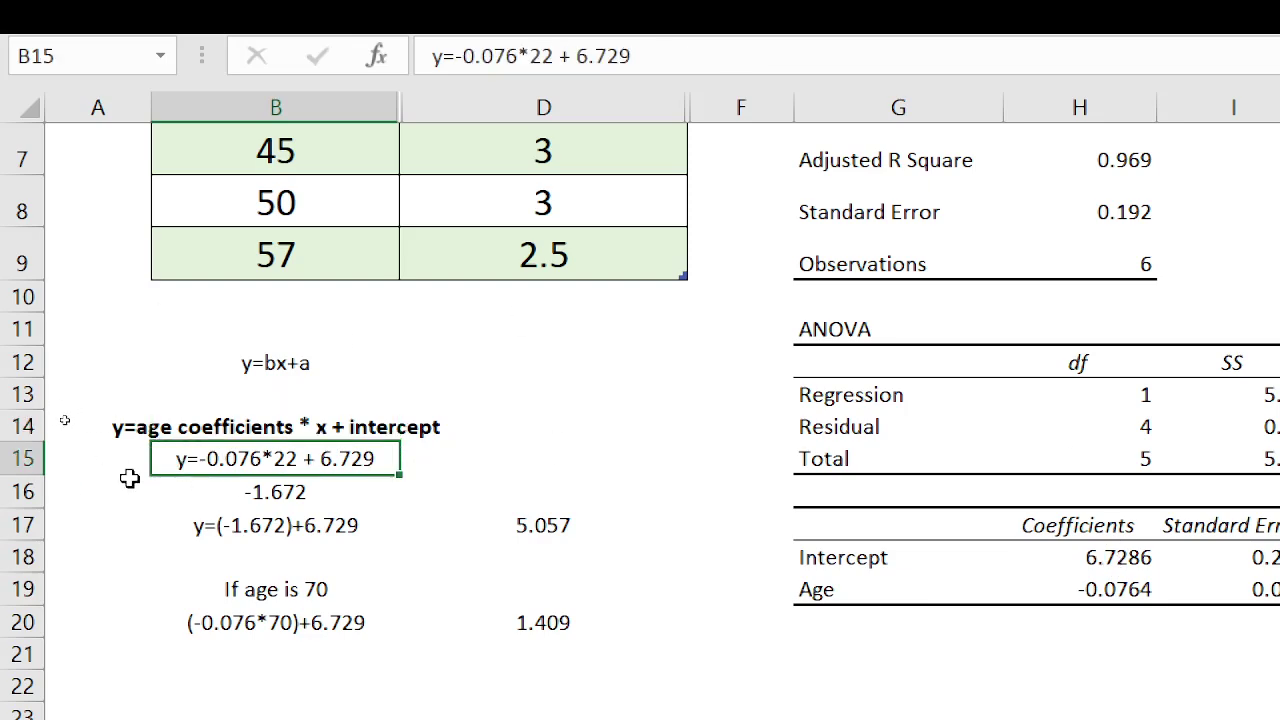
{"action": "scroll", "coordinate": [305, 325], "scroll_direction": "up", "scroll_amount": 2}
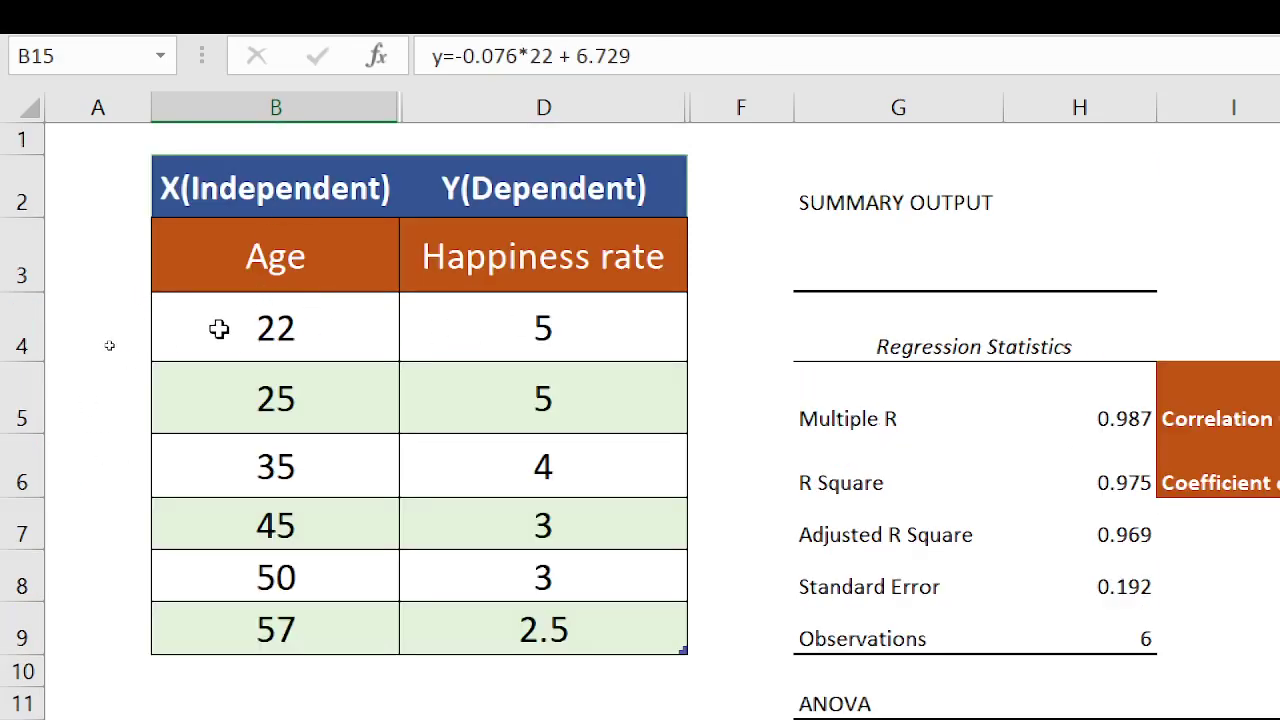
{"action": "left_click", "coordinate": [249, 329]}
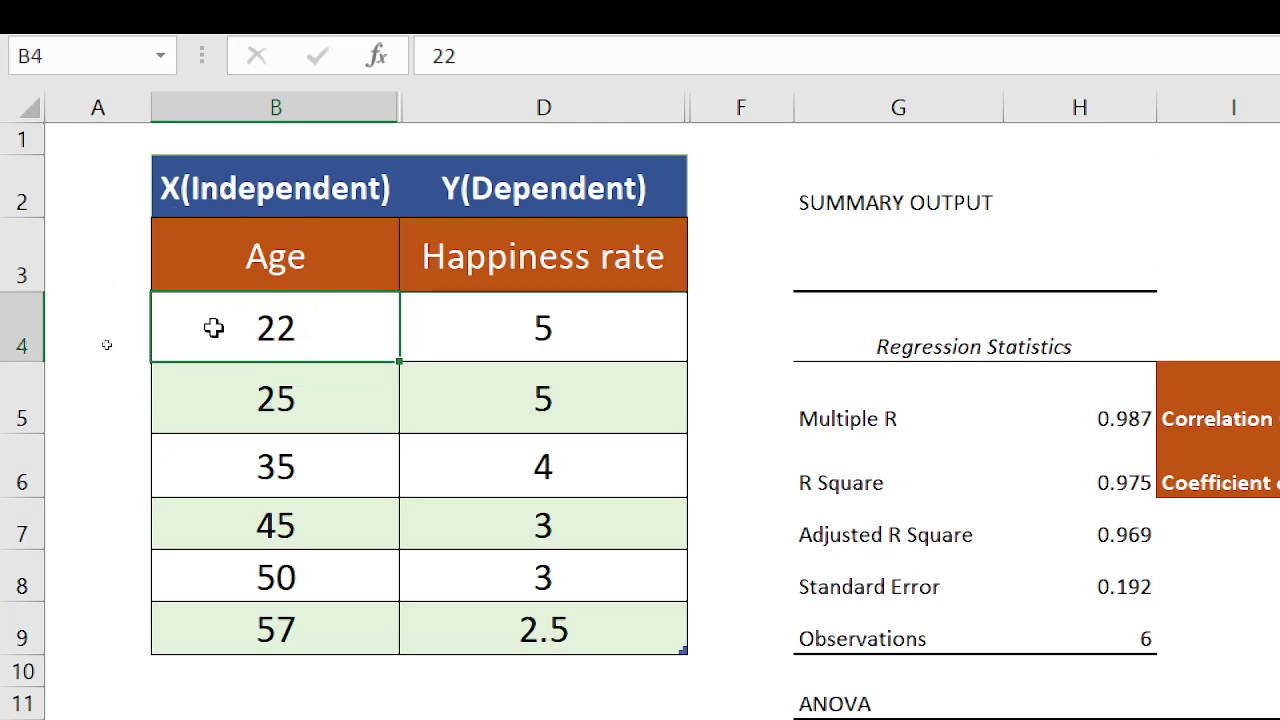
{"action": "scroll", "coordinate": [213, 328], "scroll_direction": "down", "scroll_amount": 2}
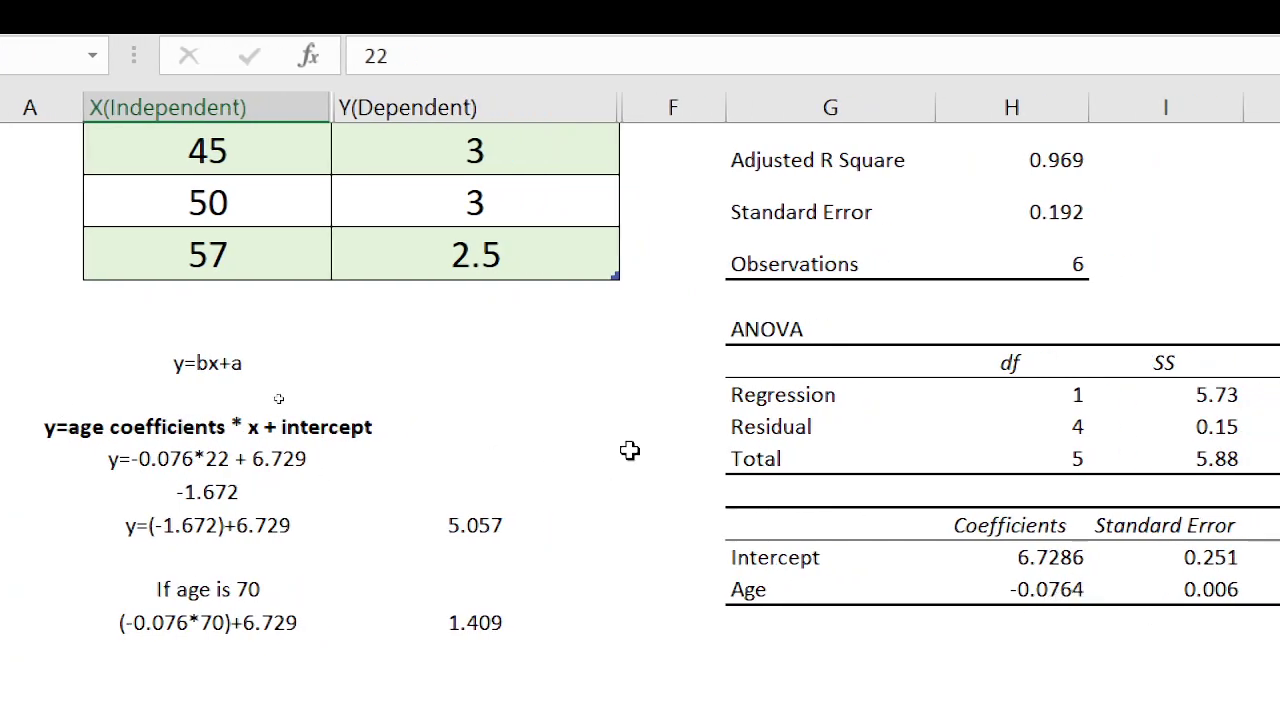
{"action": "double_click", "coordinate": [197, 459]}
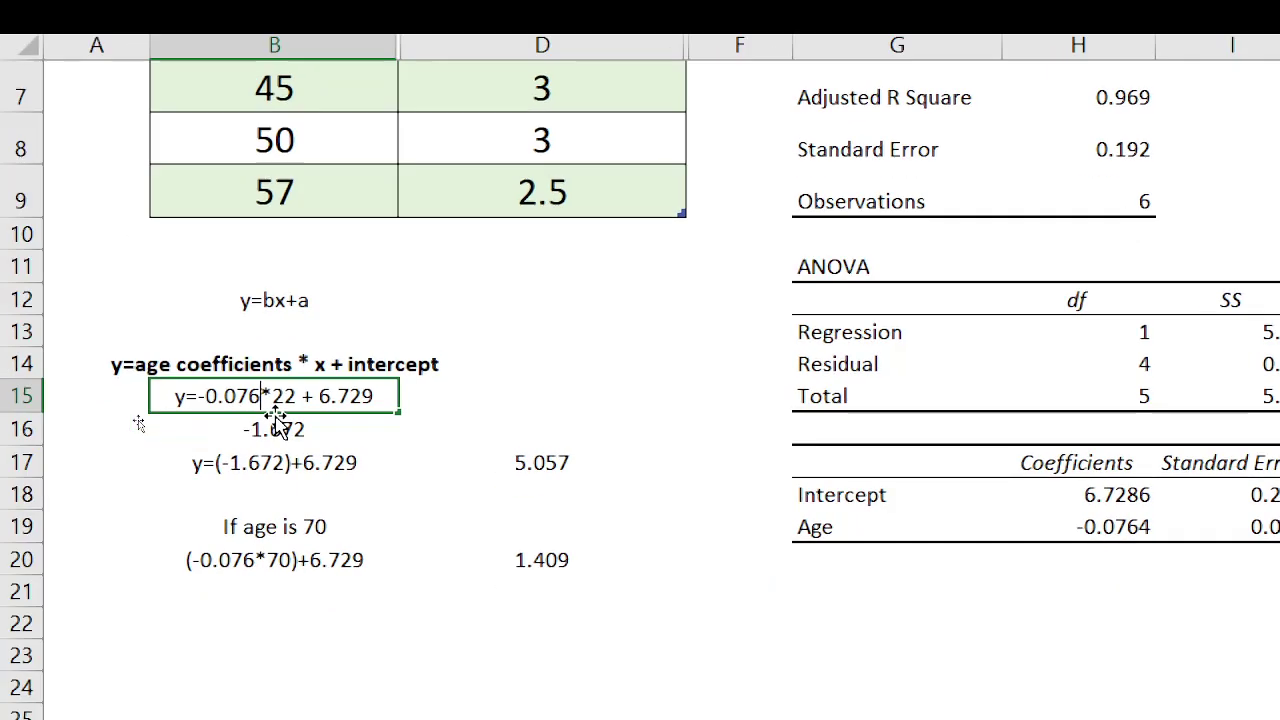
{"action": "type", "text": "4"}
{"action": "left_click_drag", "start_coordinate": [303, 395], "coordinate": [280, 394]}
{"action": "scroll", "coordinate": [262, 200], "scroll_direction": "up", "scroll_amount": 2}
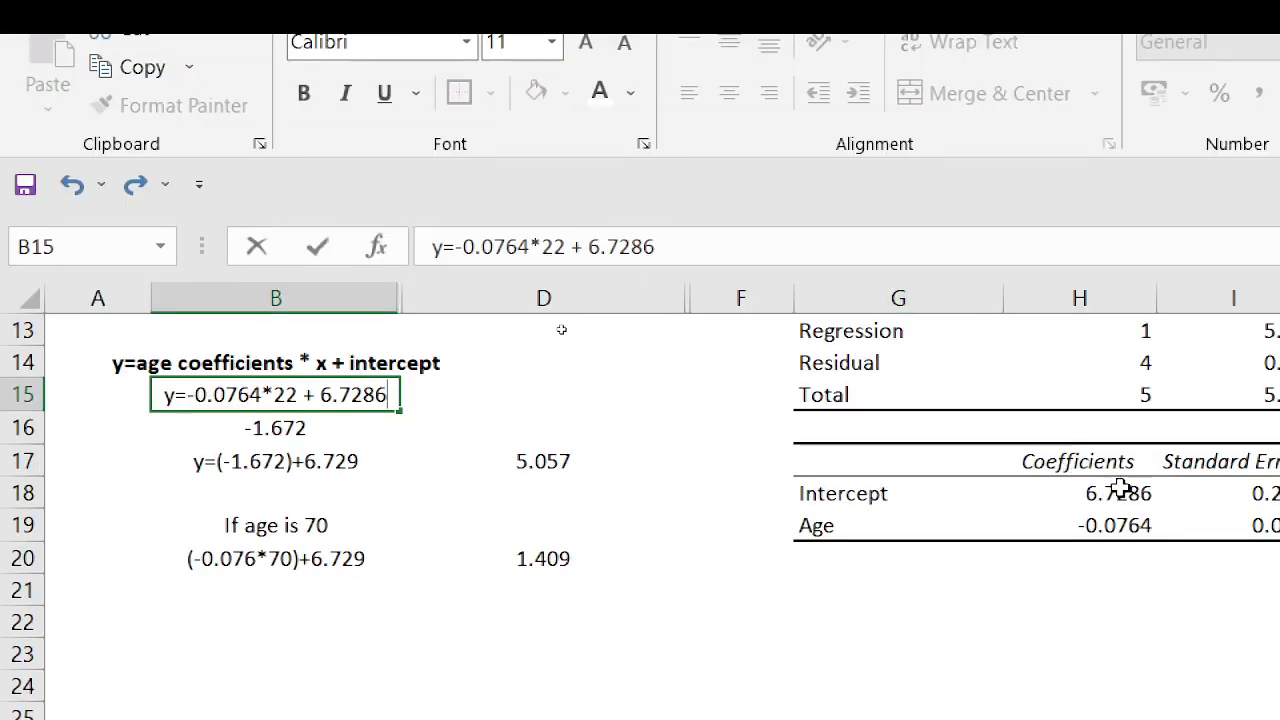
{"action": "left_click", "coordinate": [808, 494]}
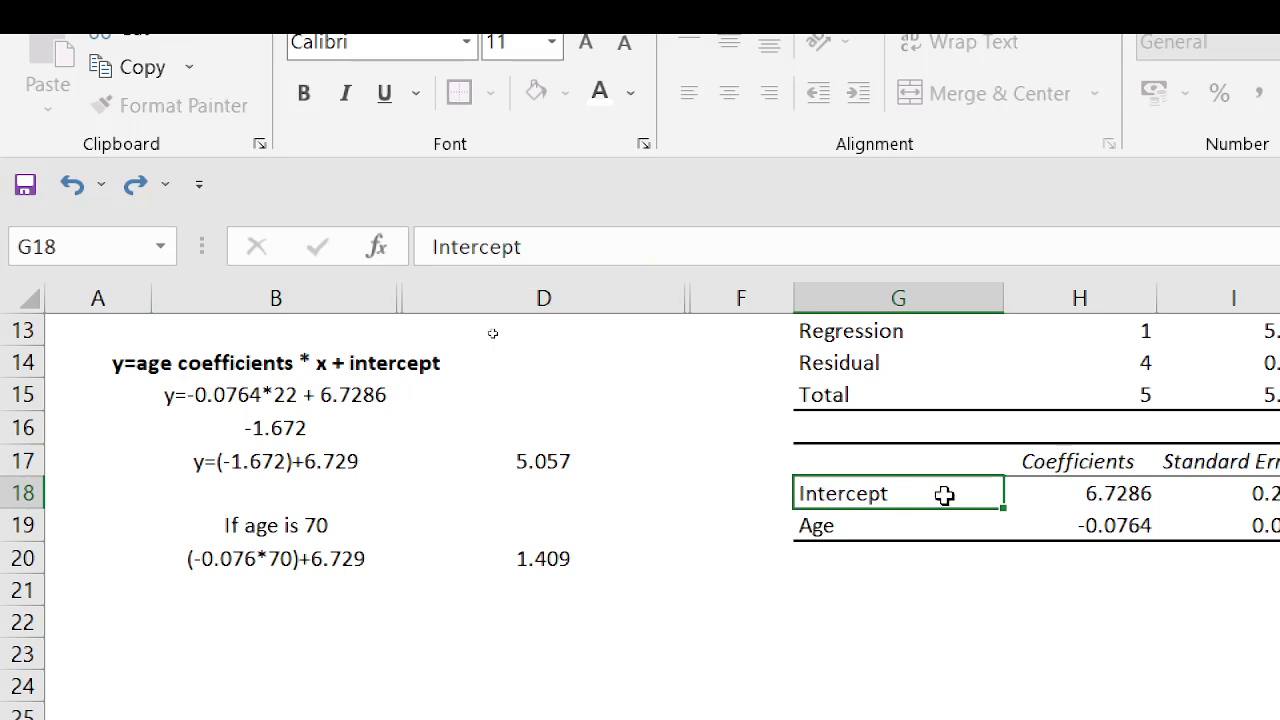
{"action": "left_click", "coordinate": [543, 398]}
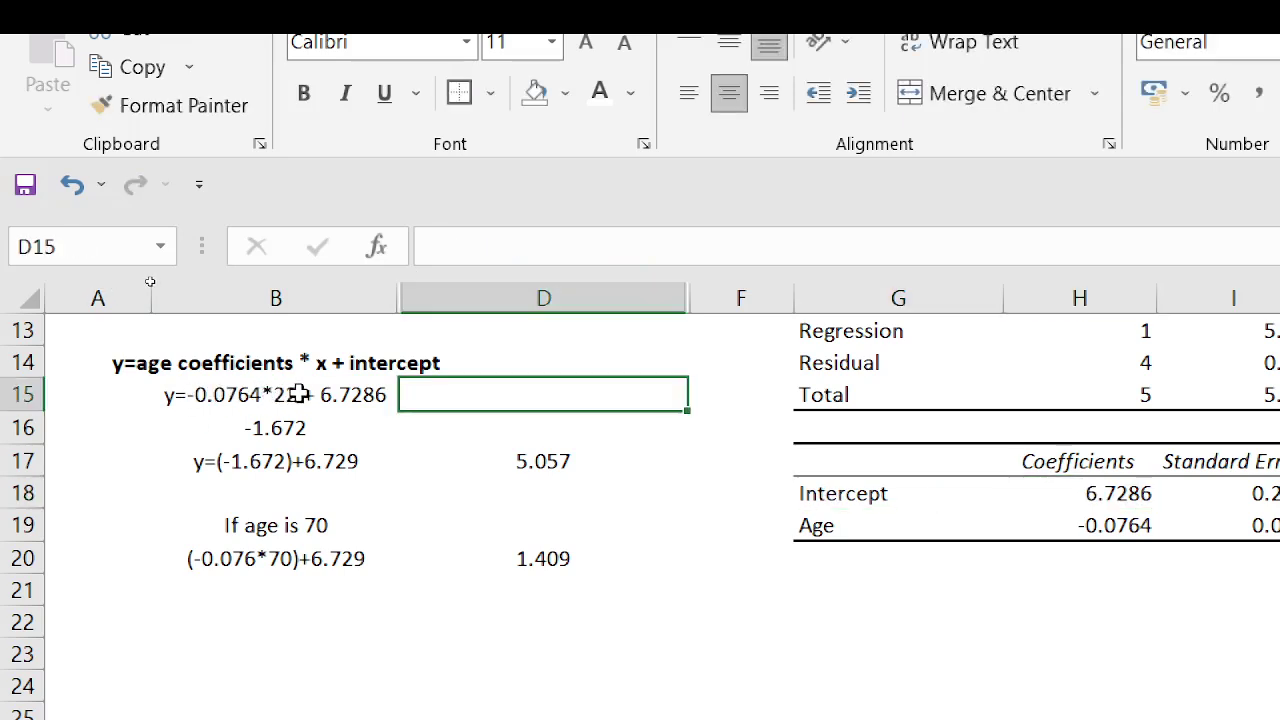
Change the product formula in B16 to =(-0.0764*22)
{"action": "left_click", "coordinate": [265, 428]}
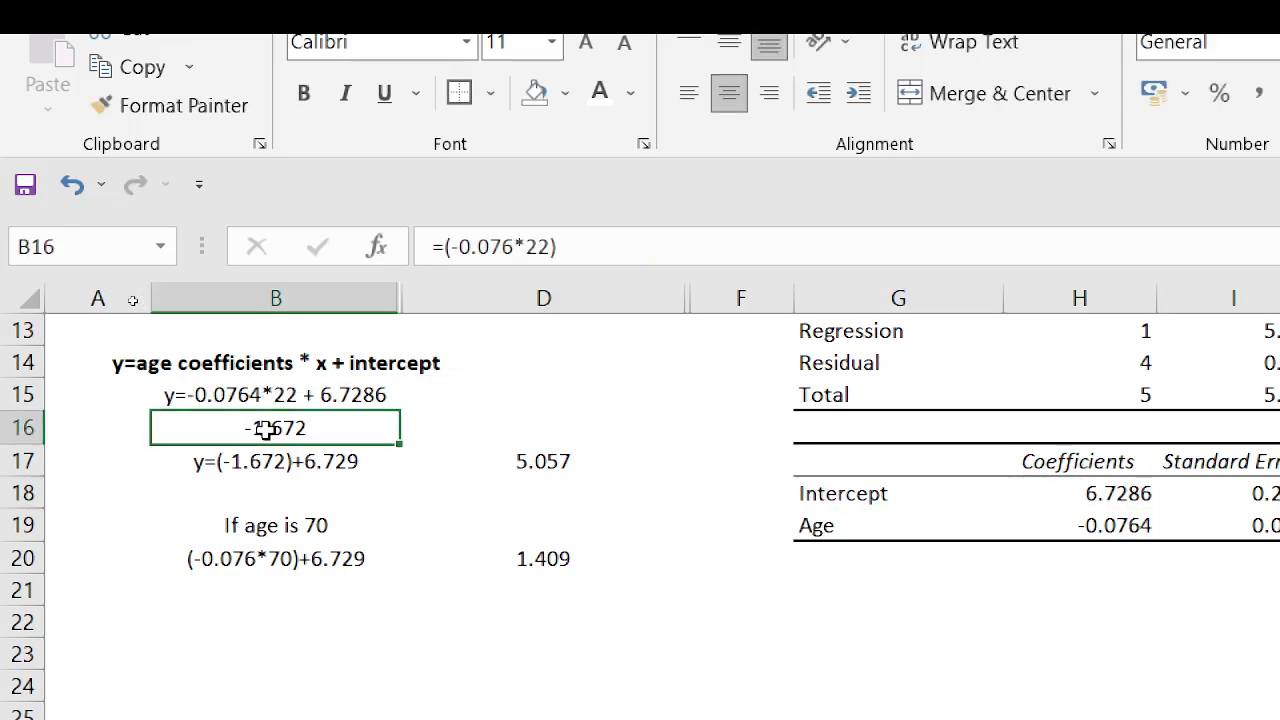
{"action": "left_click", "coordinate": [534, 237]}
{"action": "type", "text": "4"}
{"action": "key", "text": "Return"}
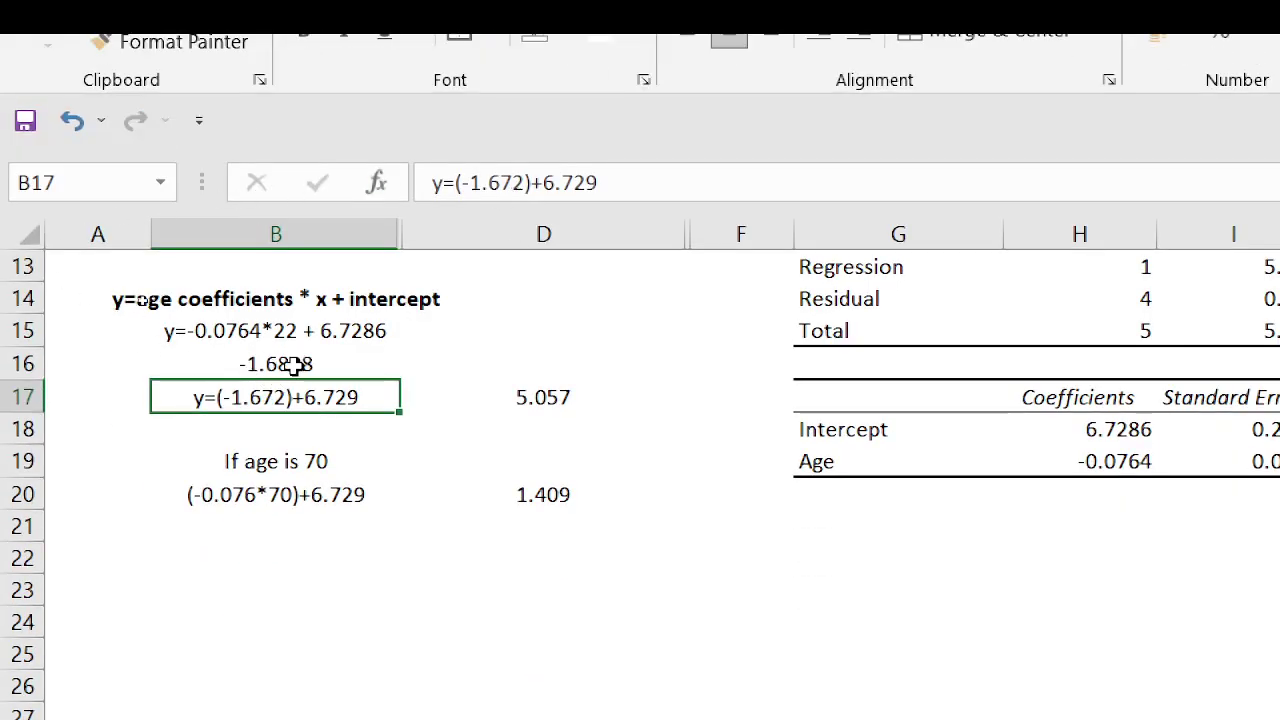
Trace the predicted happiness formula in D17 back to B15 and B16, and compare its result with the actual rate in D4
{"action": "left_click", "coordinate": [268, 370]}
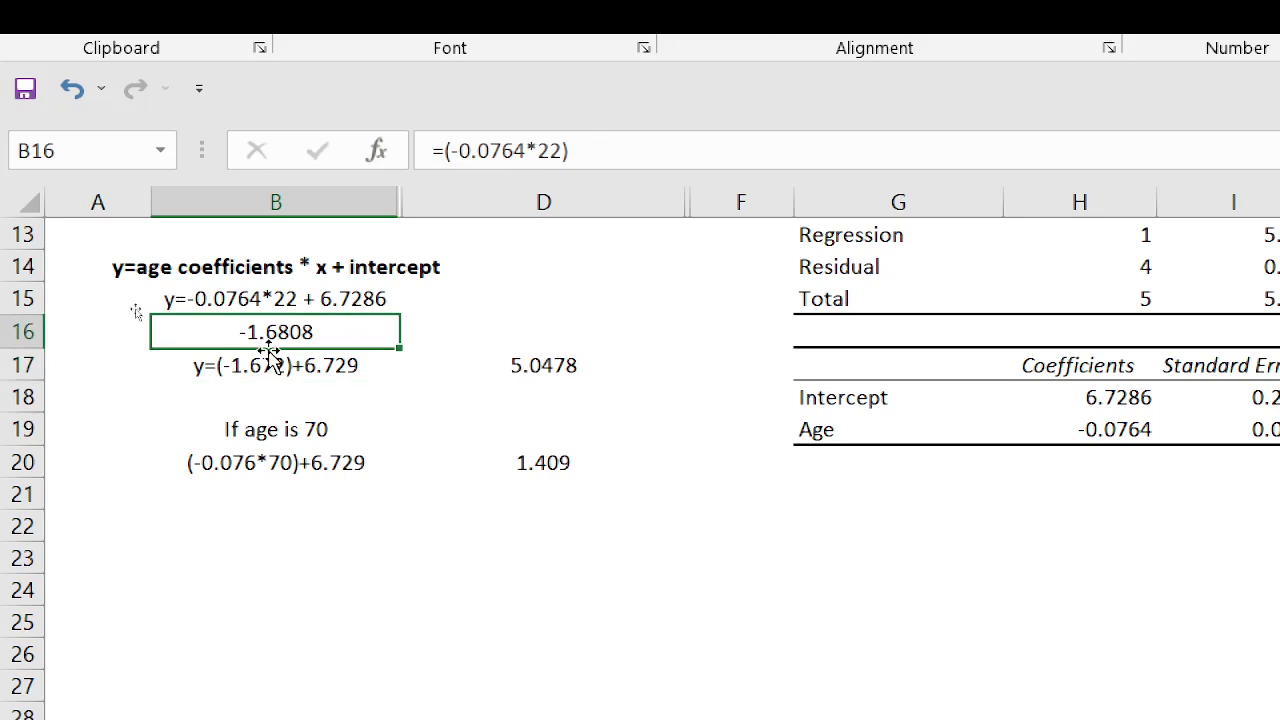
{"action": "left_click", "coordinate": [366, 298]}
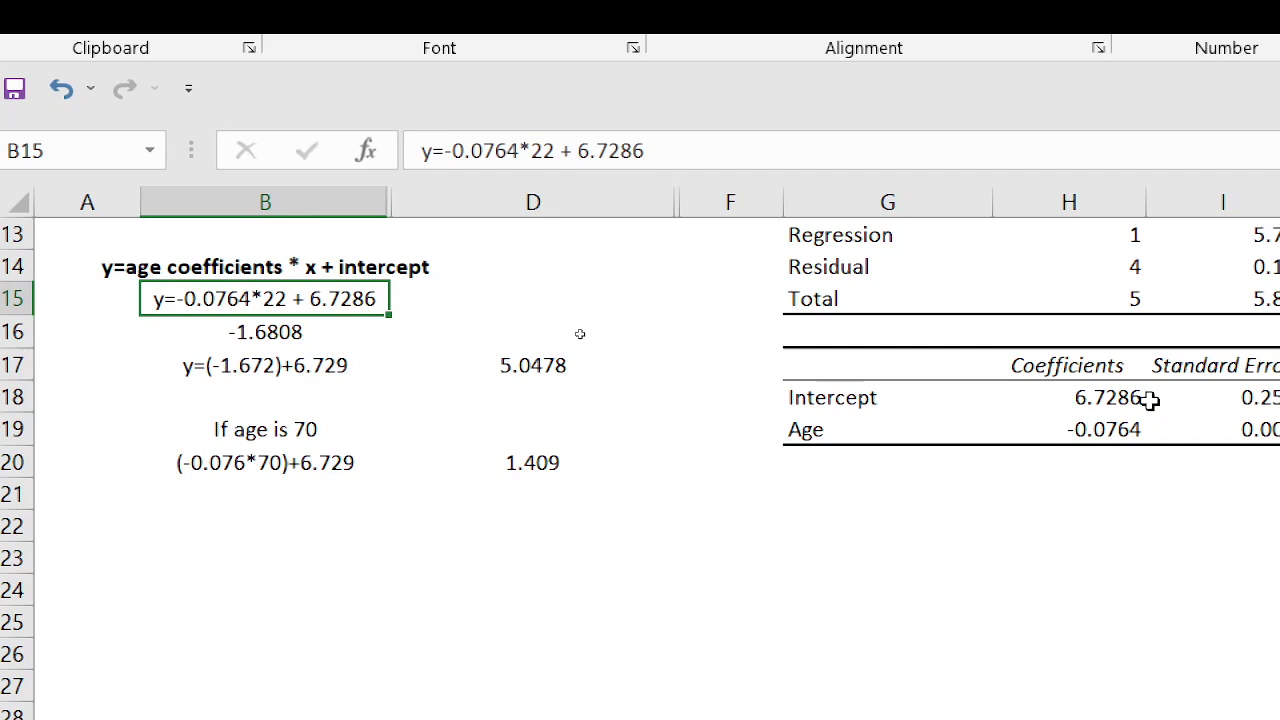
{"action": "left_click", "coordinate": [545, 360]}
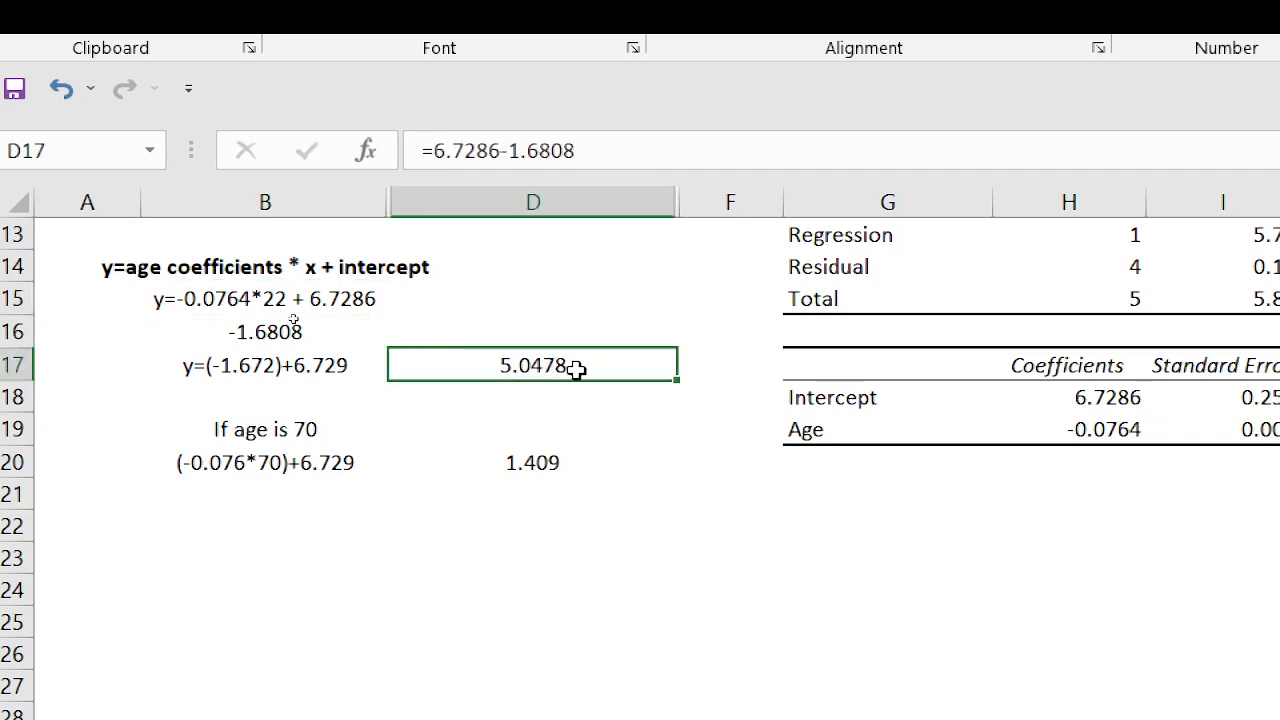
{"action": "left_click", "coordinate": [603, 150]}
{"action": "left_click_drag", "start_coordinate": [603, 150], "coordinate": [438, 150]}
{"action": "key", "text": "Escape"}
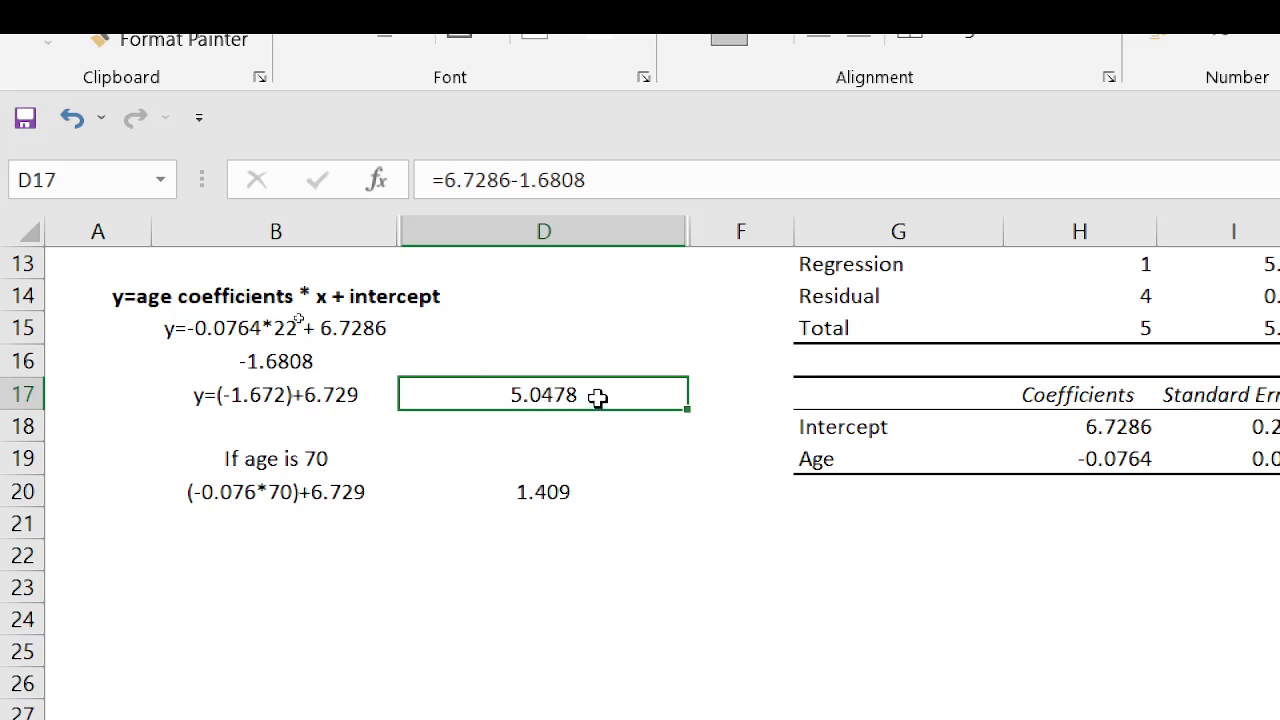
{"action": "scroll", "coordinate": [597, 397], "scroll_direction": "up", "scroll_amount": 4}
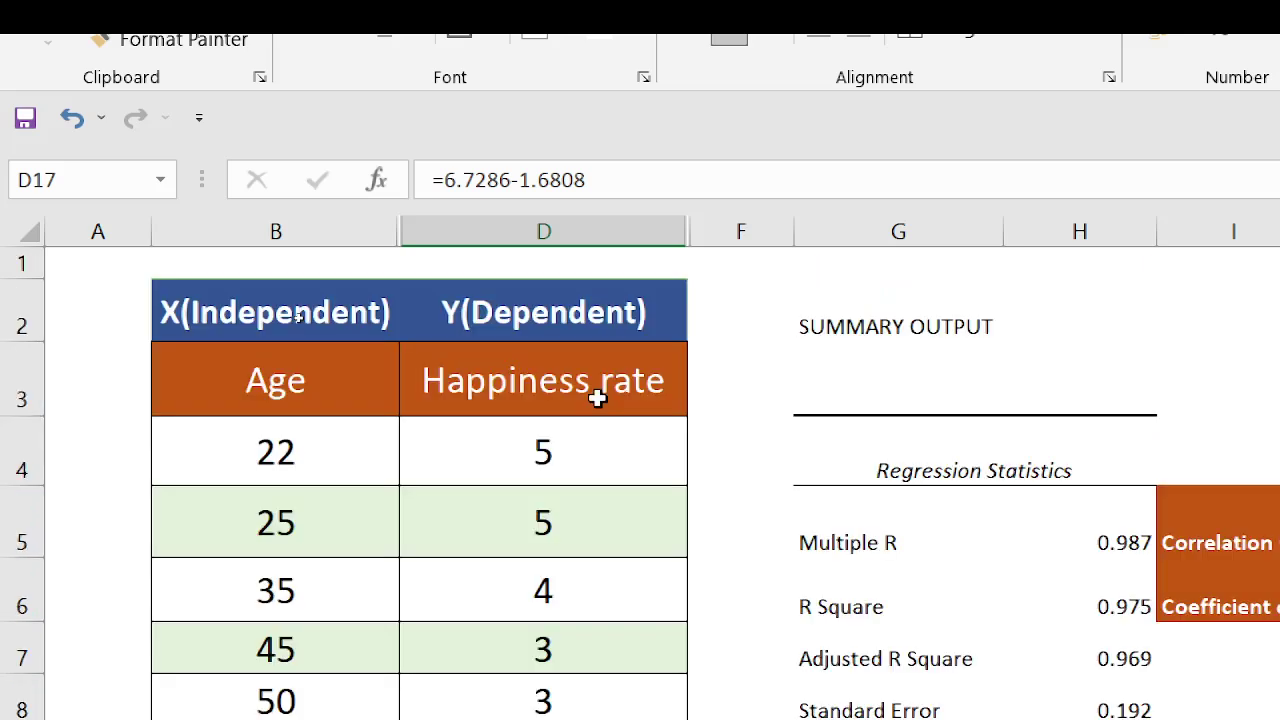
{"action": "left_click", "coordinate": [535, 441]}
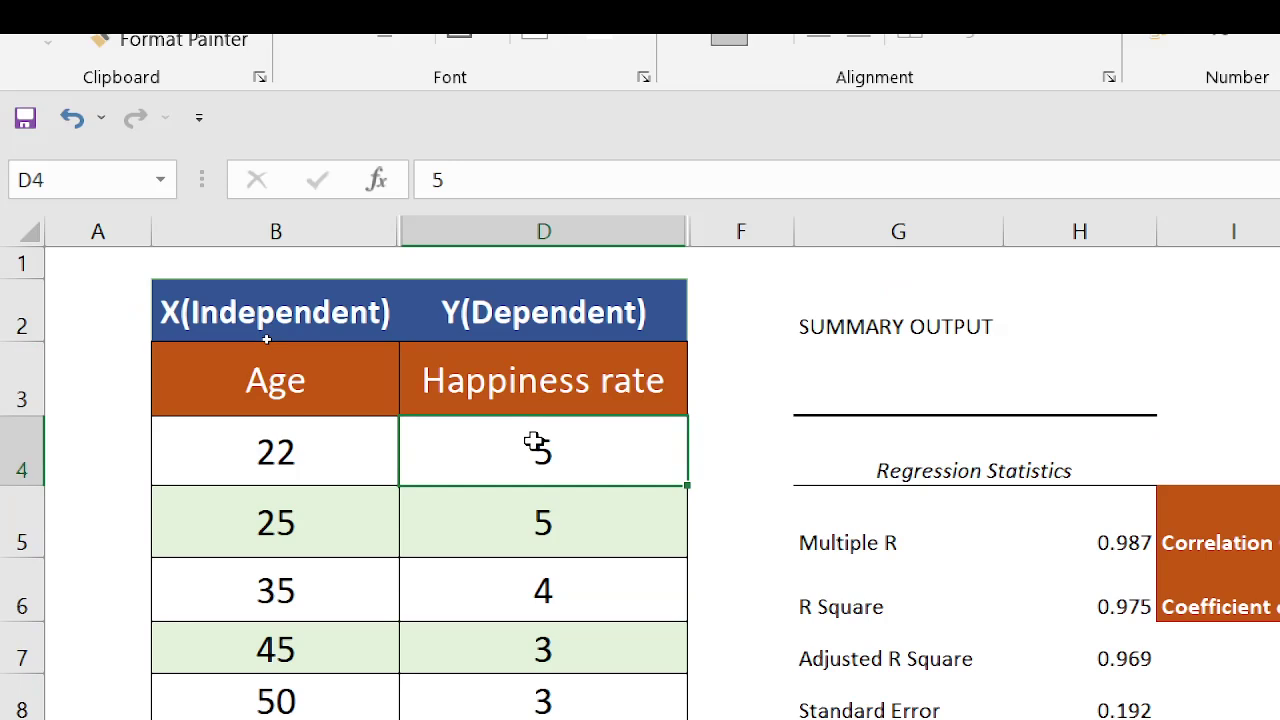
{"action": "scroll", "coordinate": [535, 446], "scroll_direction": "down", "scroll_amount": 4}
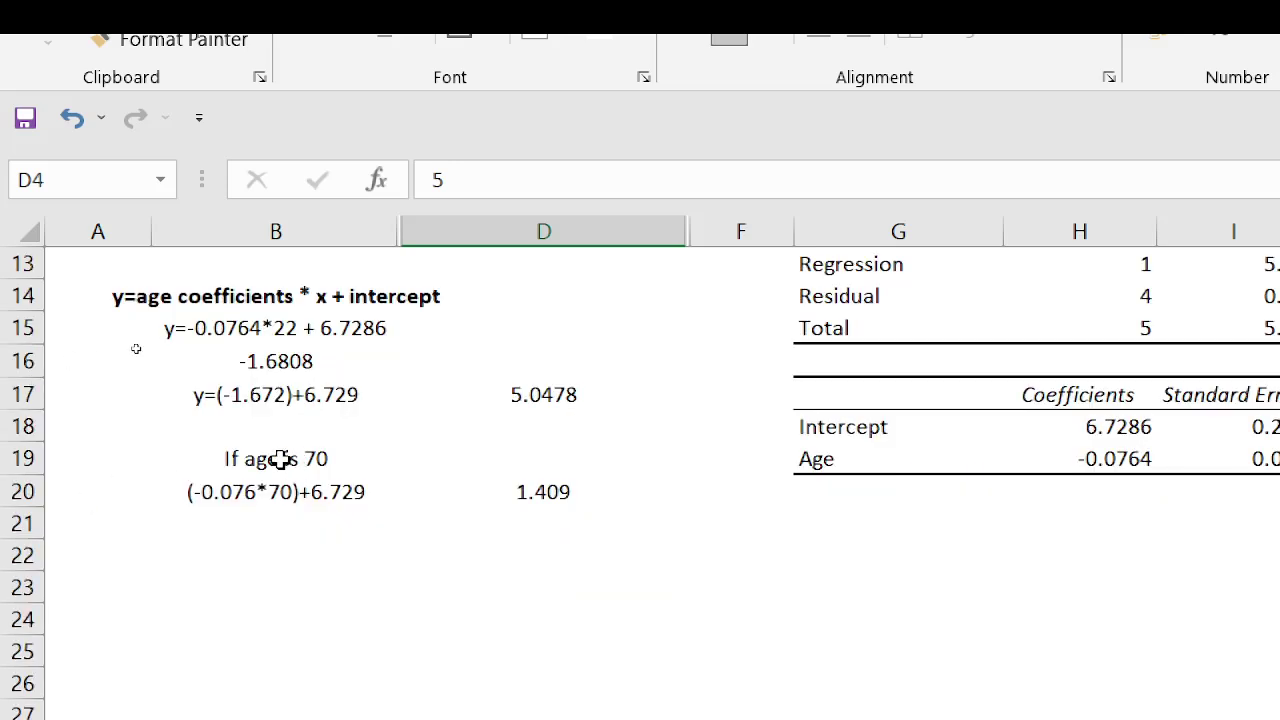
Update the age-70 prediction equation in B20 to (-0.0764*70)+6.7286
{"action": "left_click", "coordinate": [234, 457]}
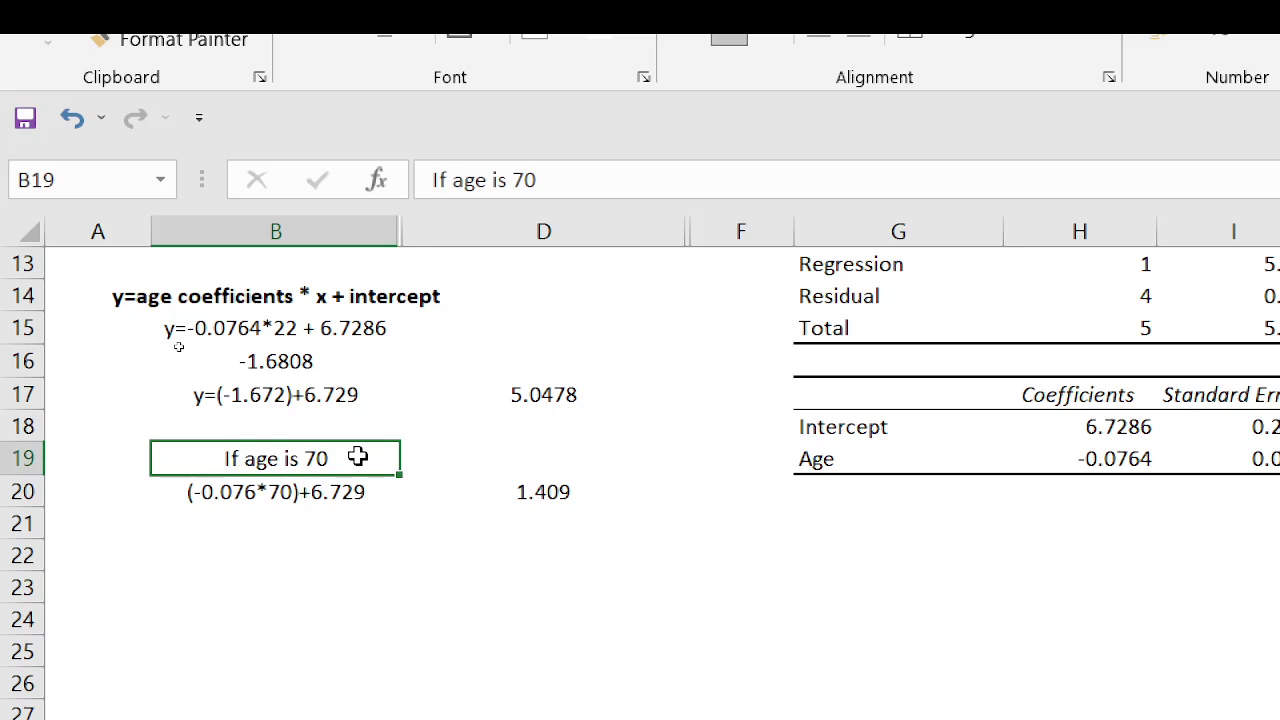
{"action": "scroll", "coordinate": [357, 455], "scroll_direction": "up", "scroll_amount": 4}
{"action": "scroll", "coordinate": [346, 540], "scroll_direction": "down", "scroll_amount": 2}
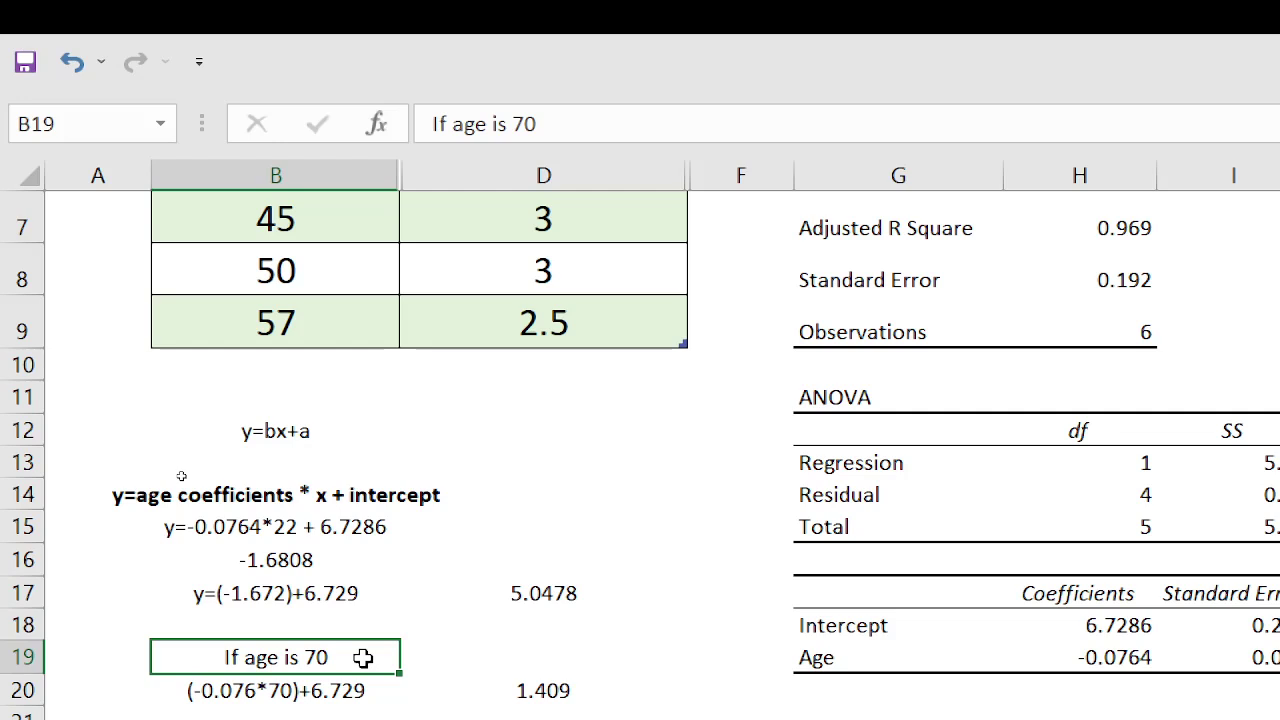
{"action": "scroll", "coordinate": [363, 657], "scroll_direction": "down", "scroll_amount": 2}
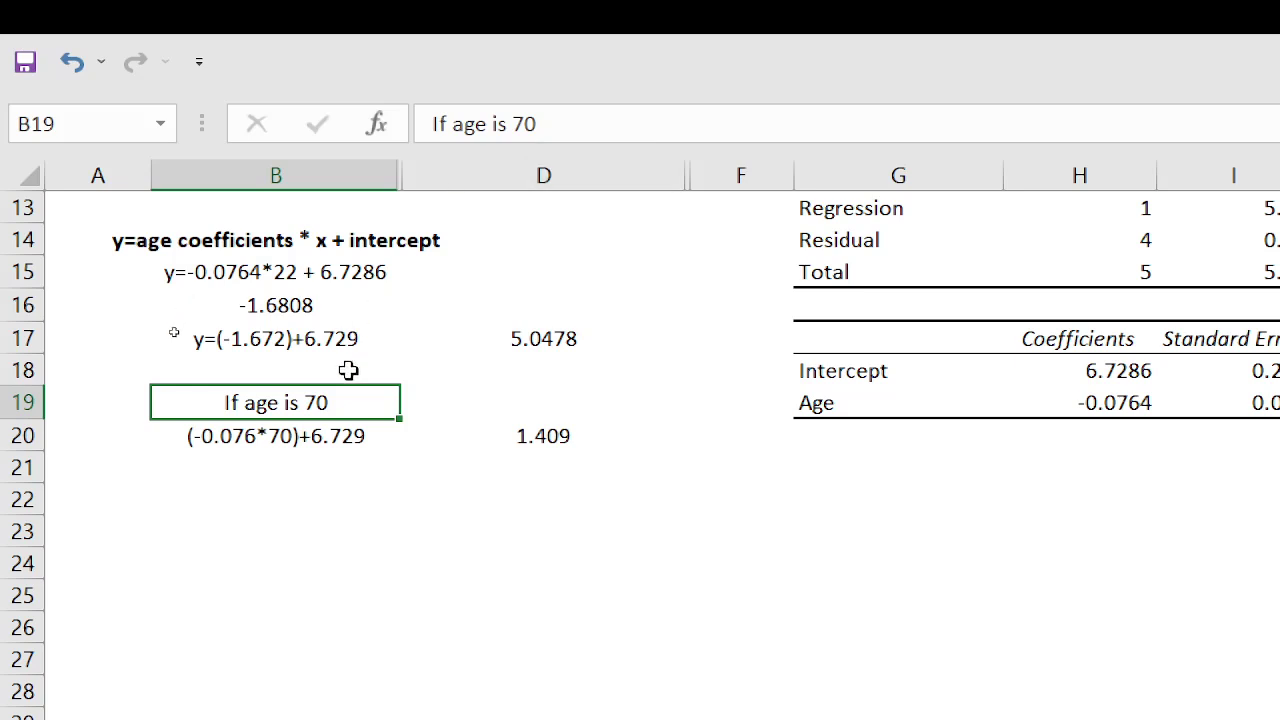
{"action": "left_click", "coordinate": [222, 446]}
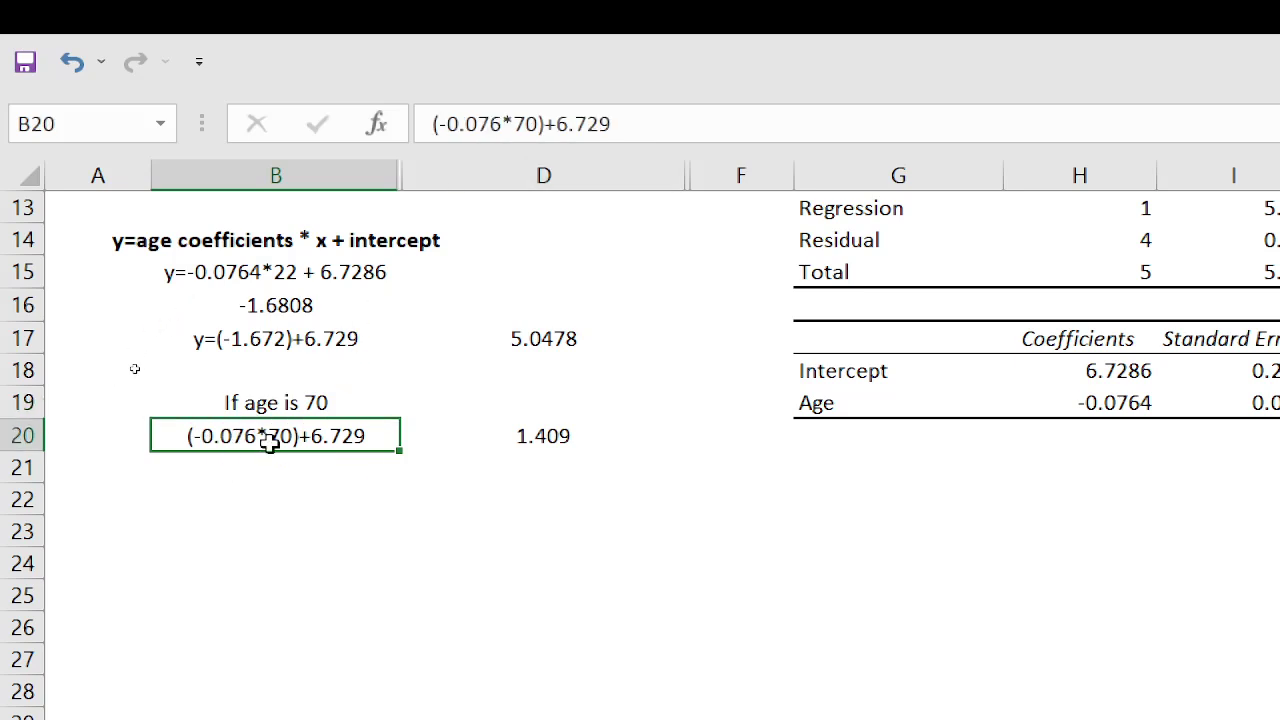
{"action": "left_click", "coordinate": [502, 123]}
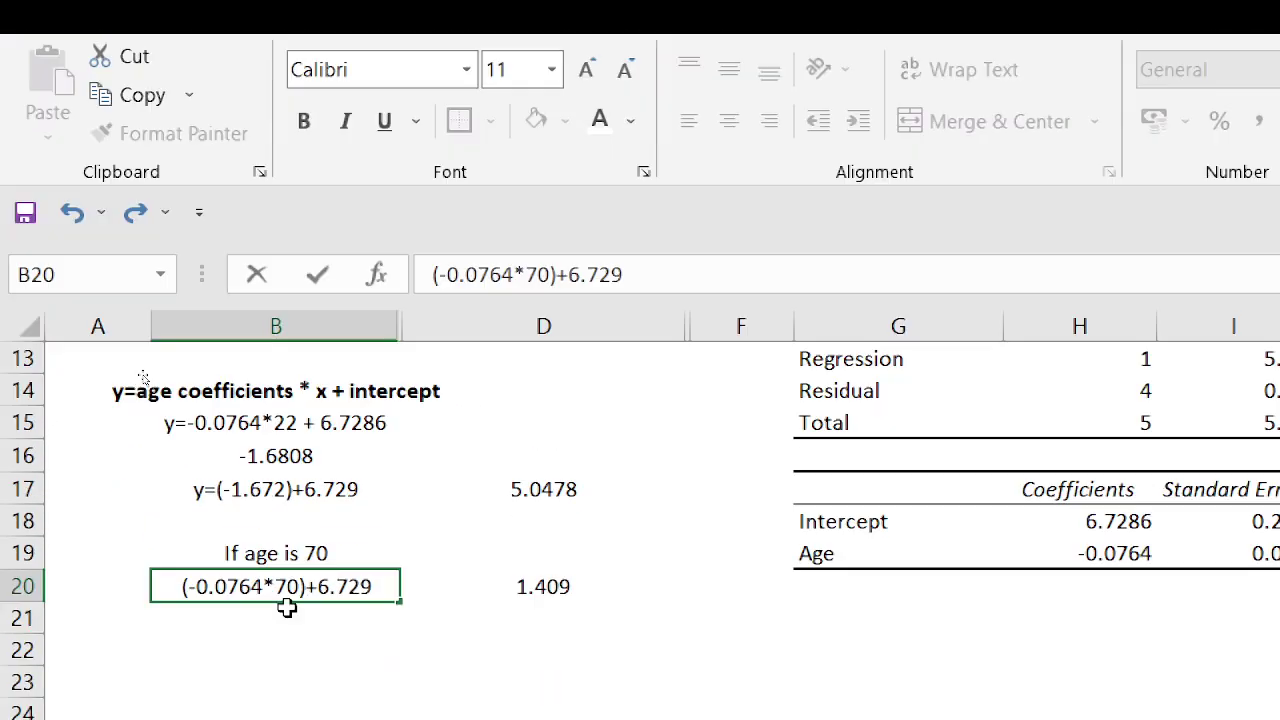
{"action": "left_click_drag", "start_coordinate": [287, 585], "coordinate": [299, 582]}
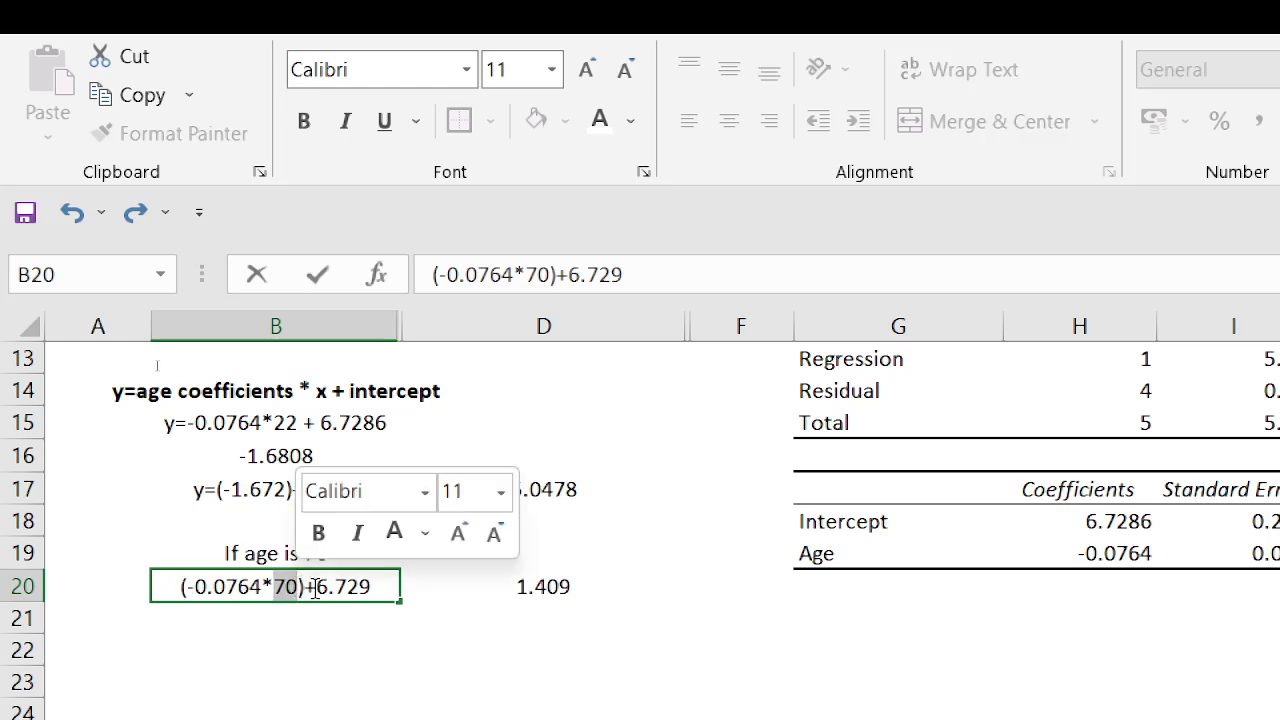
{"action": "left_click", "coordinate": [651, 277]}
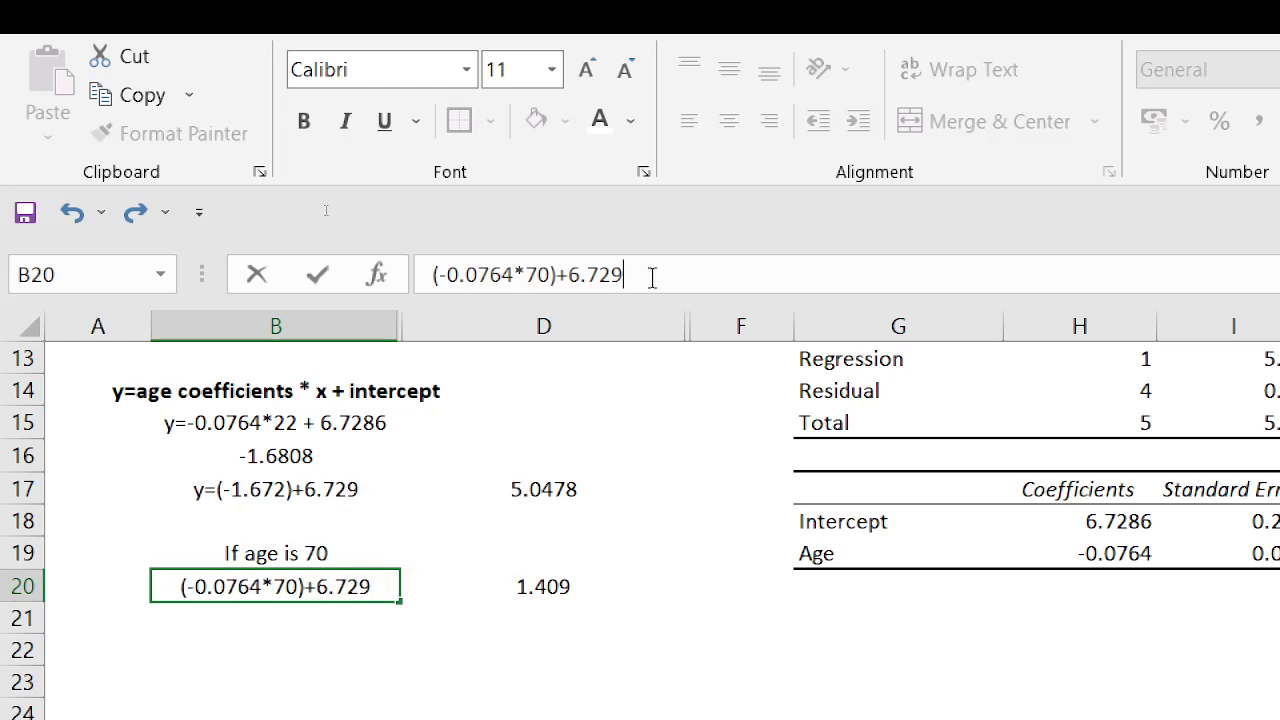
{"action": "key", "text": "BackSpace"}
{"action": "type", "text": "86"}
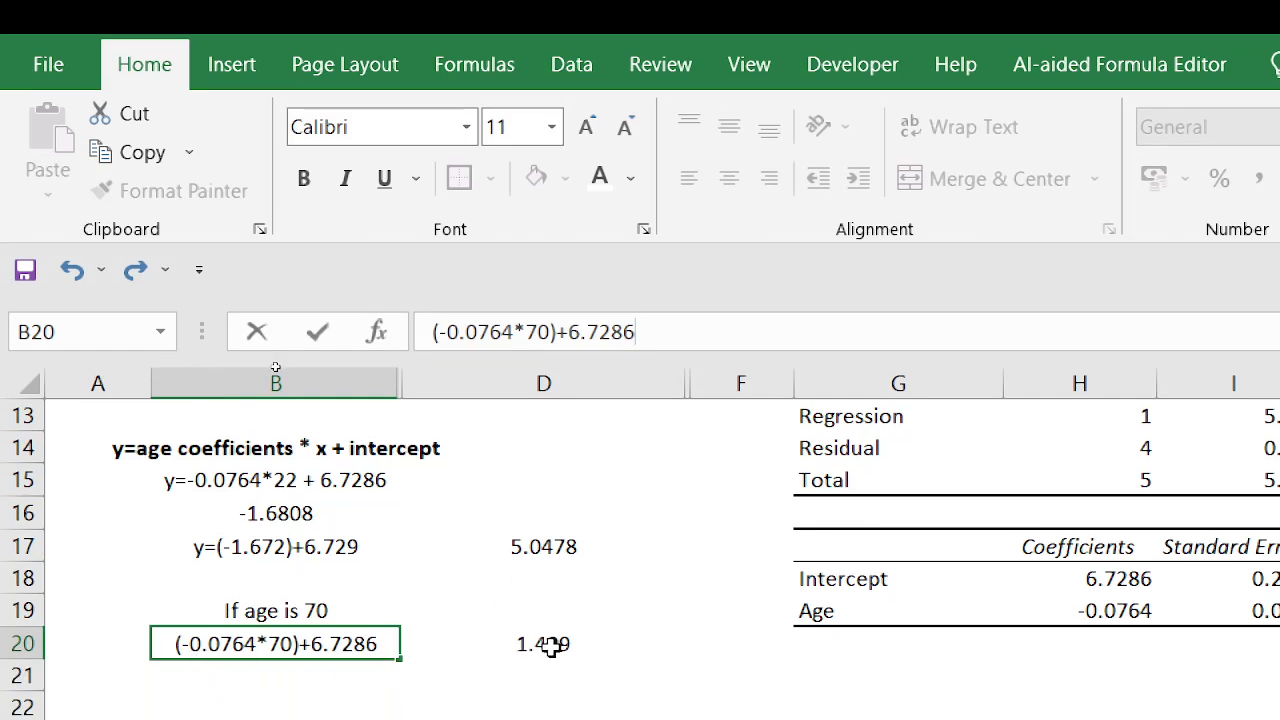
{"action": "left_click", "coordinate": [550, 698]}
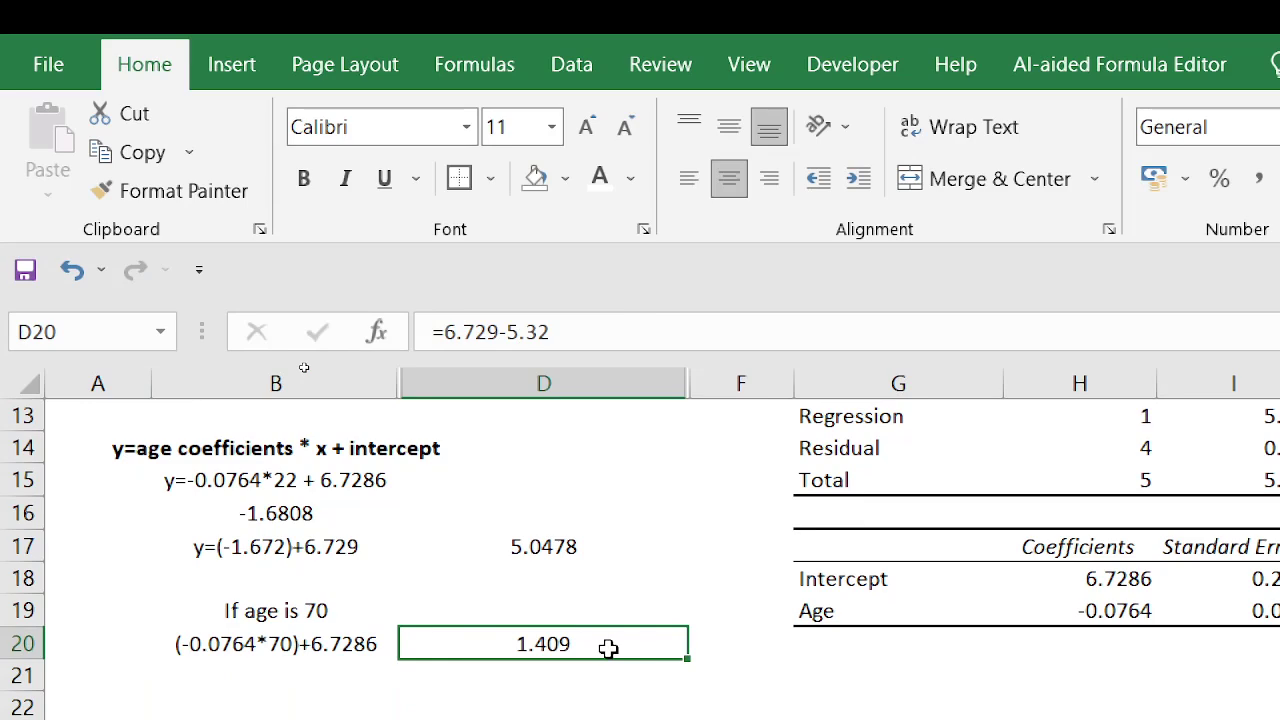
{"action": "left_click", "coordinate": [543, 668]}
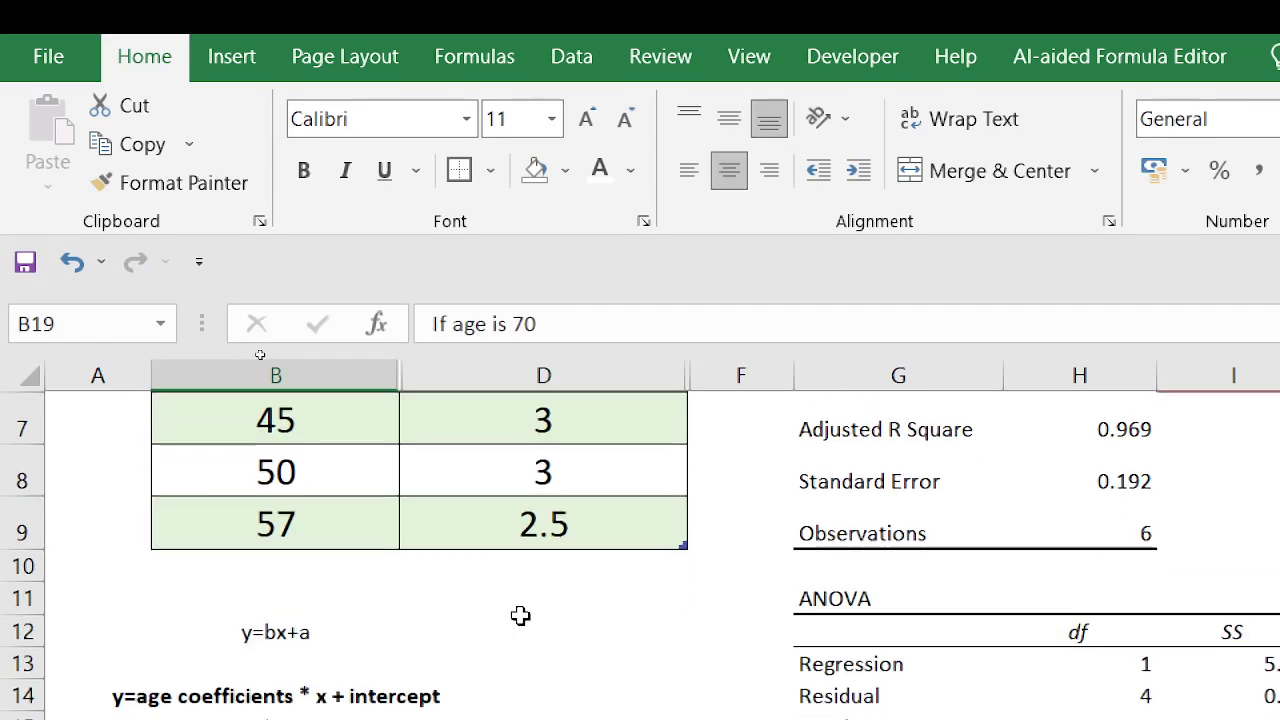
Add a row below the last table entry with age 70 and happiness rate 1.5
{"action": "left_click", "coordinate": [251, 567]}
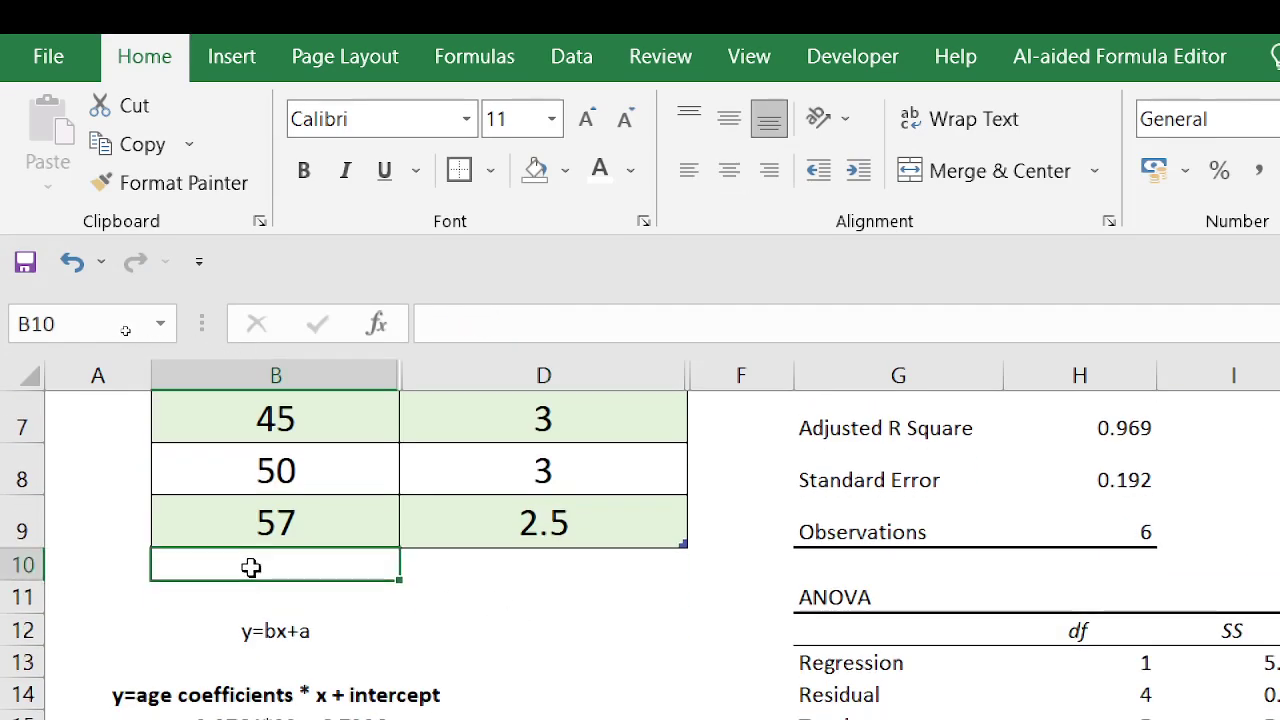
{"action": "type", "text": "70"}
{"action": "key", "text": "Tab"}
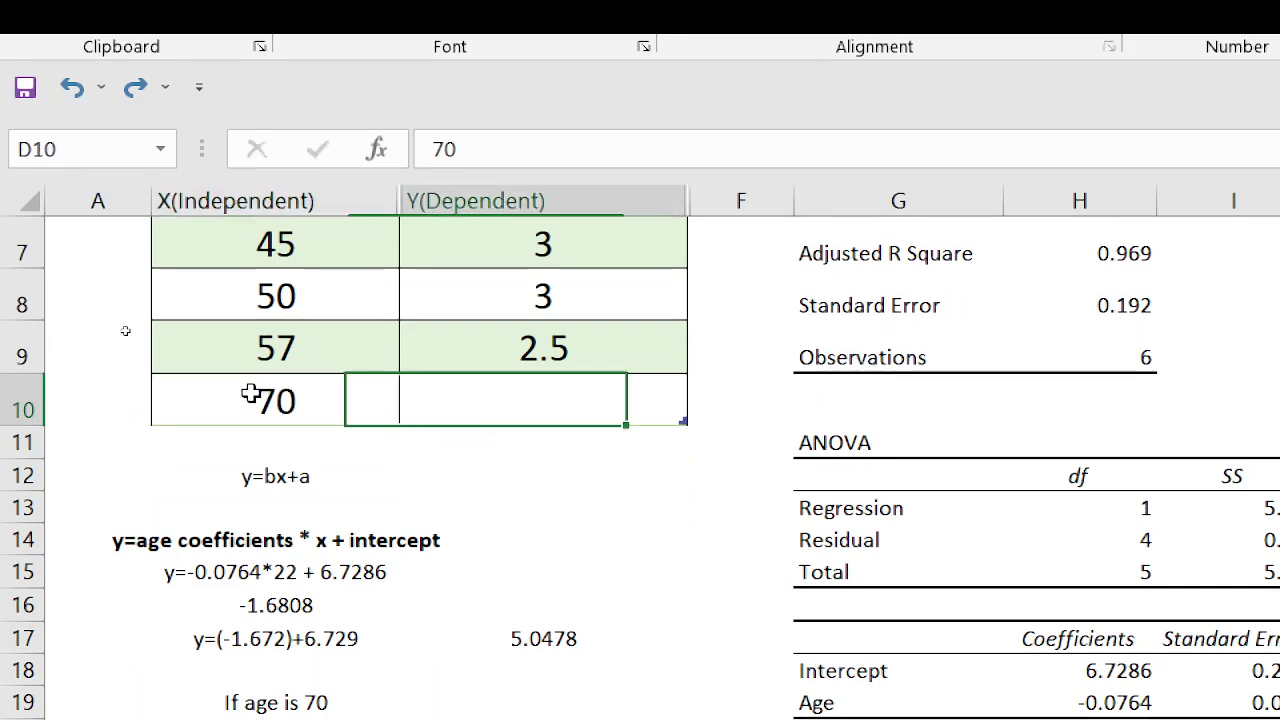
{"action": "type", "text": "1"}
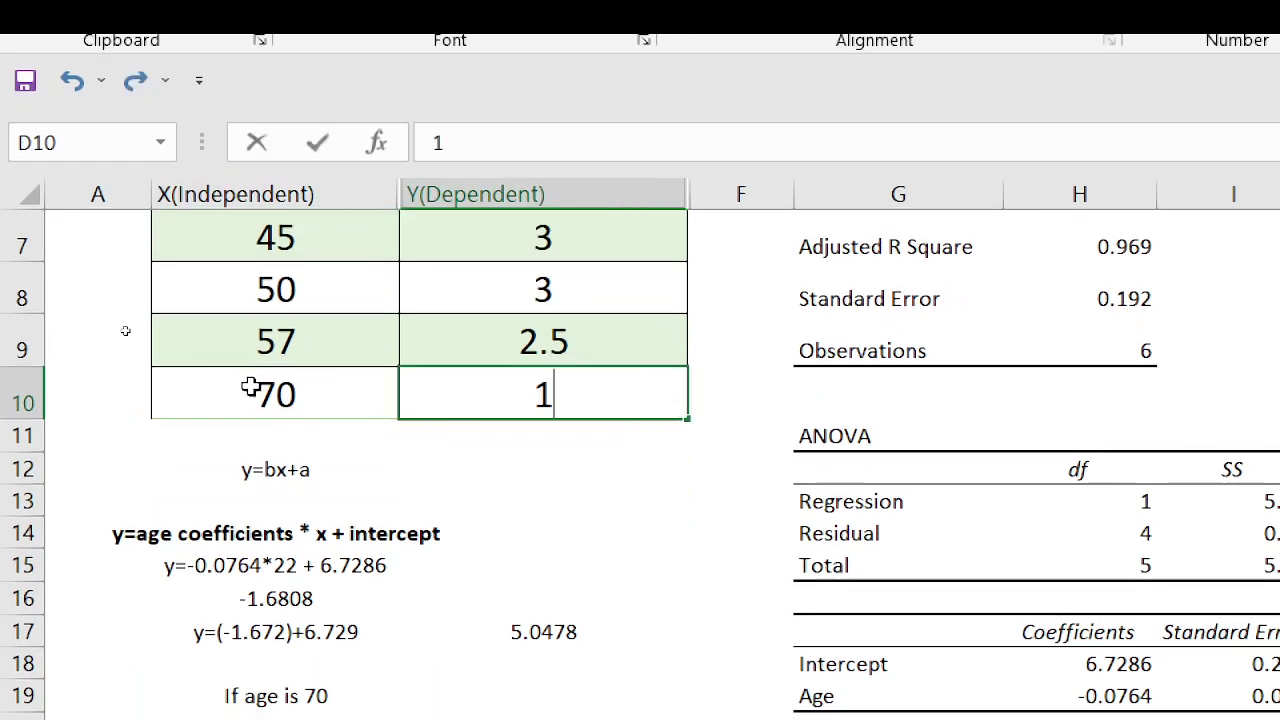
{"action": "type", "text": ".5"}
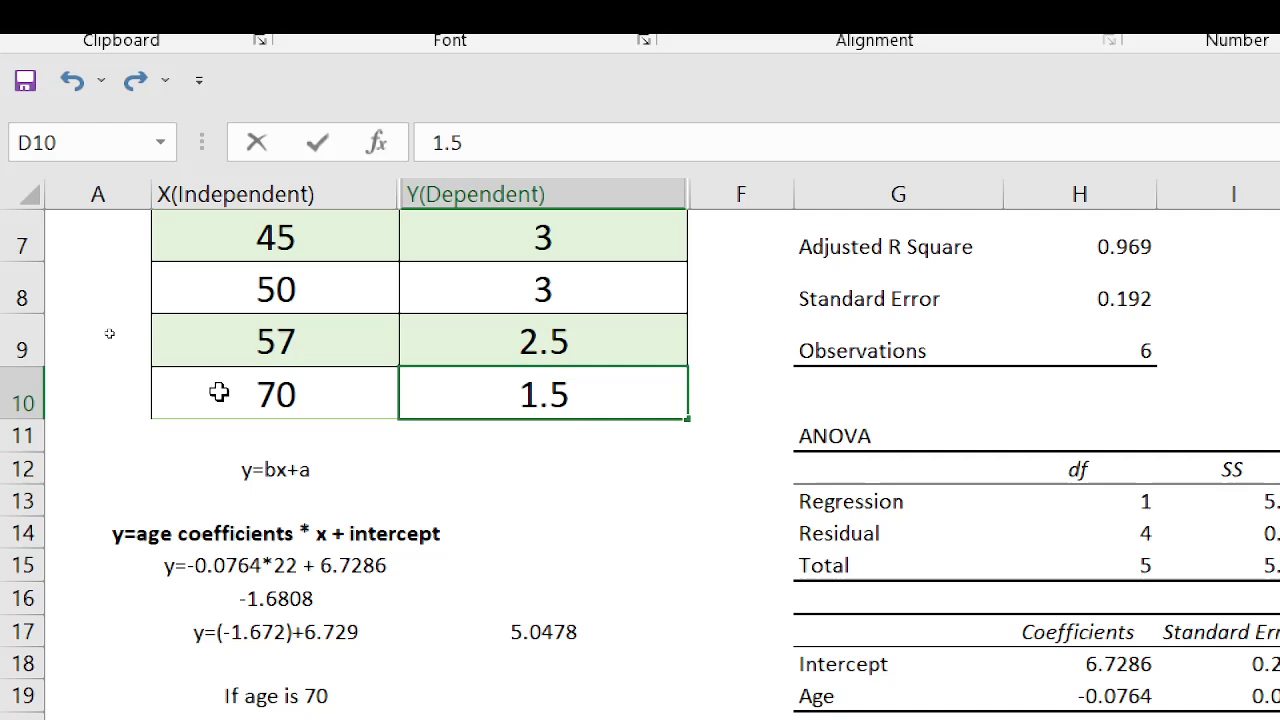
{"action": "scroll", "coordinate": [219, 392], "scroll_direction": "up", "scroll_amount": 2}
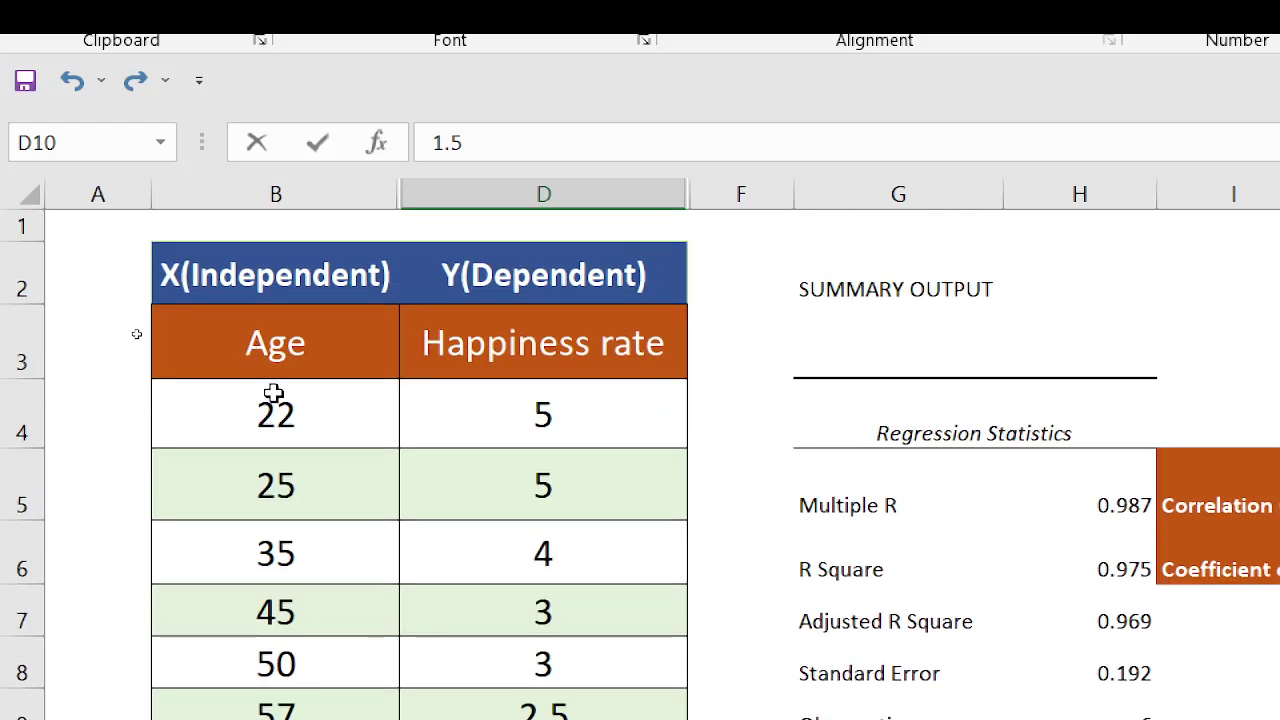
{"action": "scroll", "coordinate": [273, 393], "scroll_direction": "down", "scroll_amount": 2}
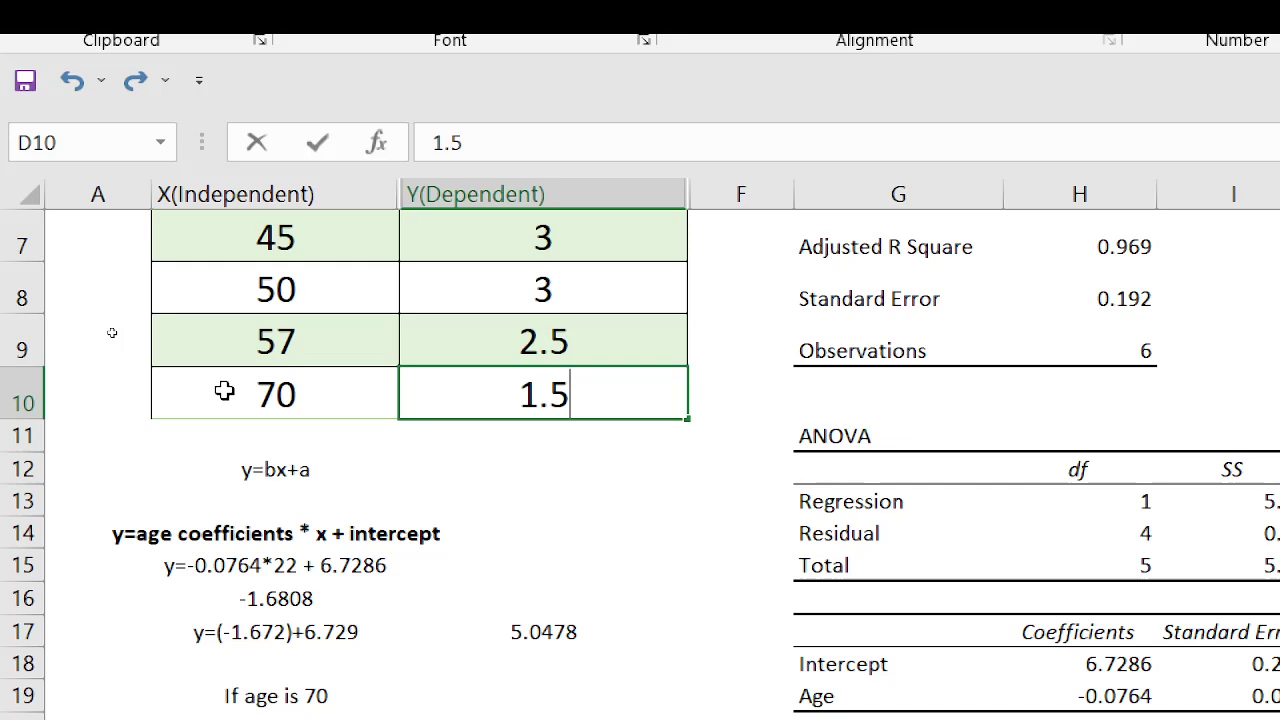
{"action": "key", "text": "Return"}
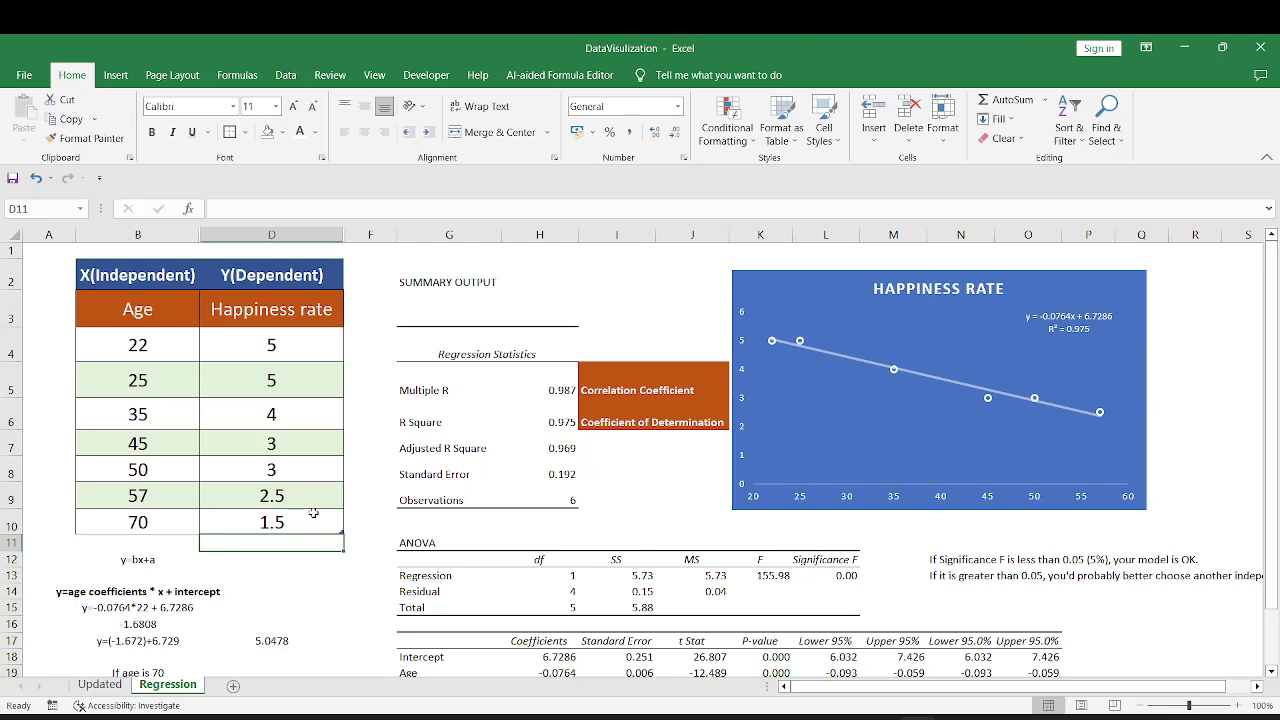
Compare the age-70 row and the equation in B12 with the original age and happiness data in B4:D9
{"action": "left_click", "coordinate": [156, 561]}
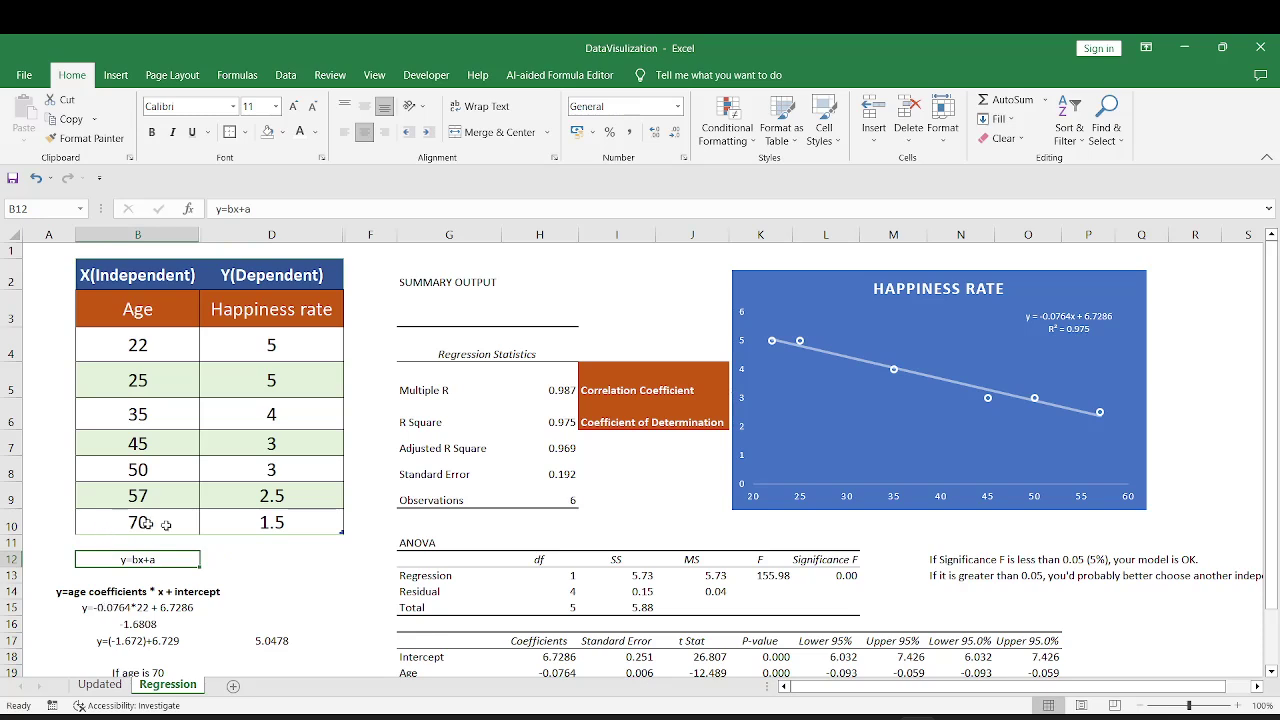
{"action": "left_click", "coordinate": [290, 524]}
{"action": "left_click", "coordinate": [150, 524]}
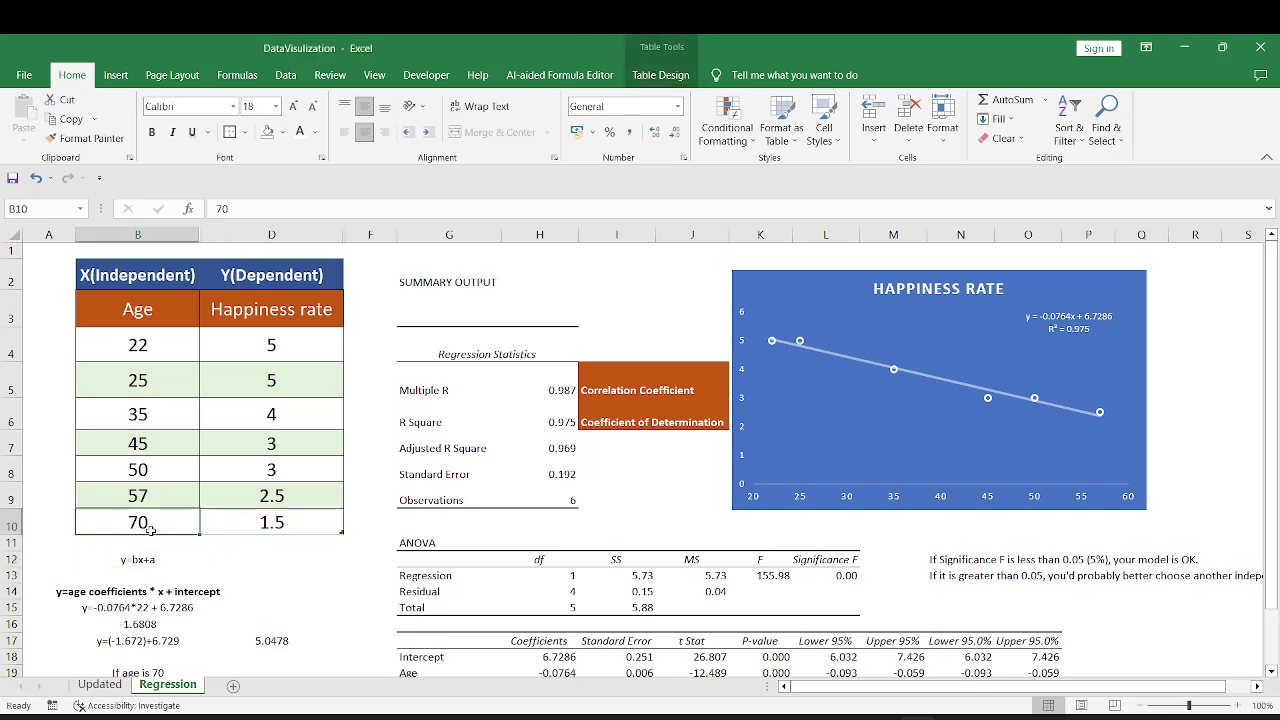
{"action": "left_click_drag", "start_coordinate": [140, 345], "coordinate": [270, 490]}
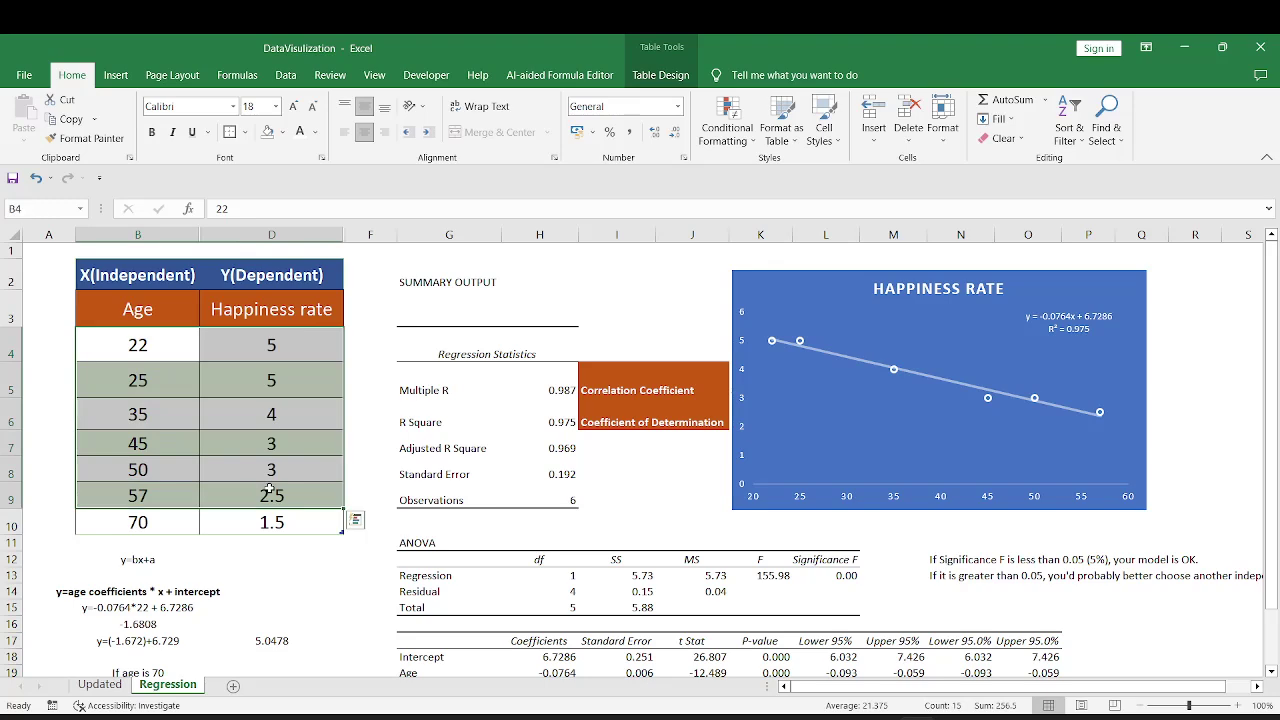